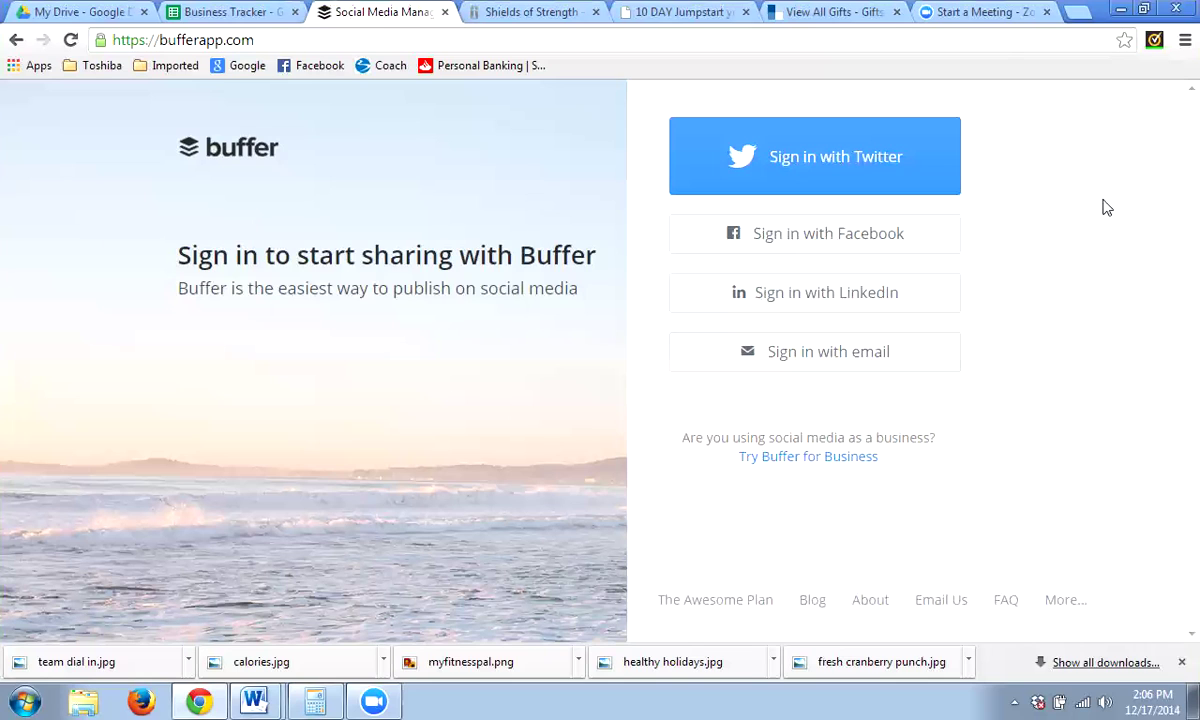
Search Google for "buffer" and look over the results
{"action": "left_click", "coordinate": [240, 65]}
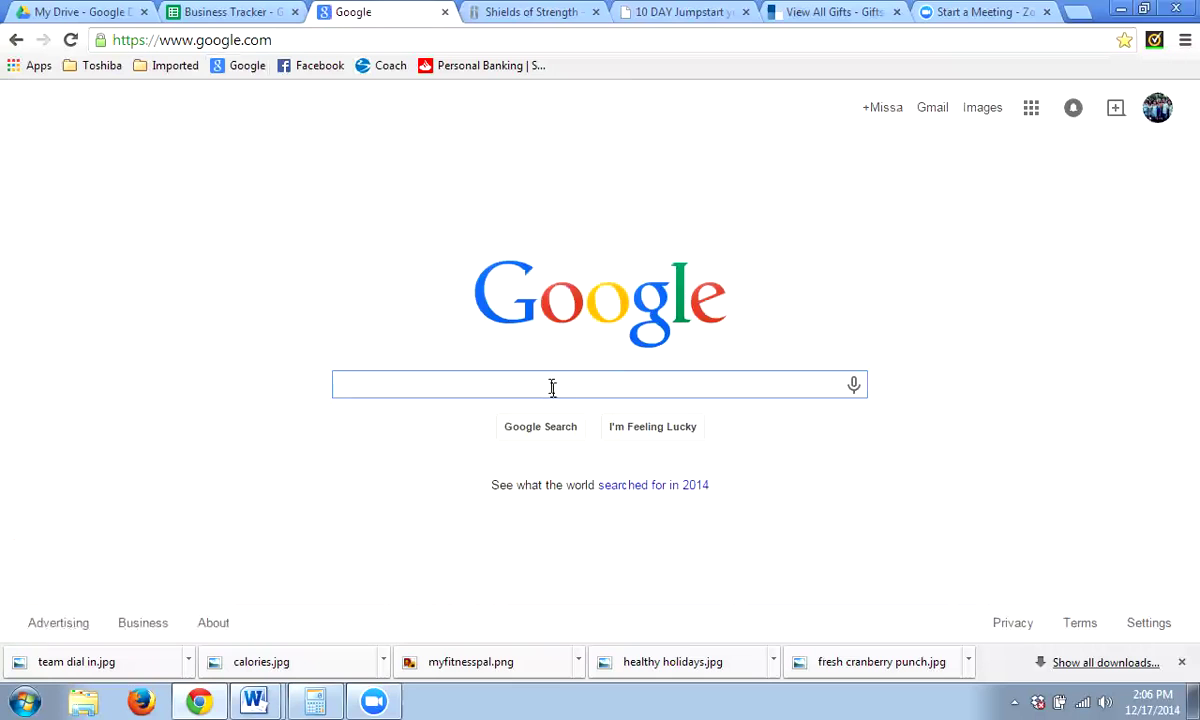
{"action": "type", "text": "buffer"}
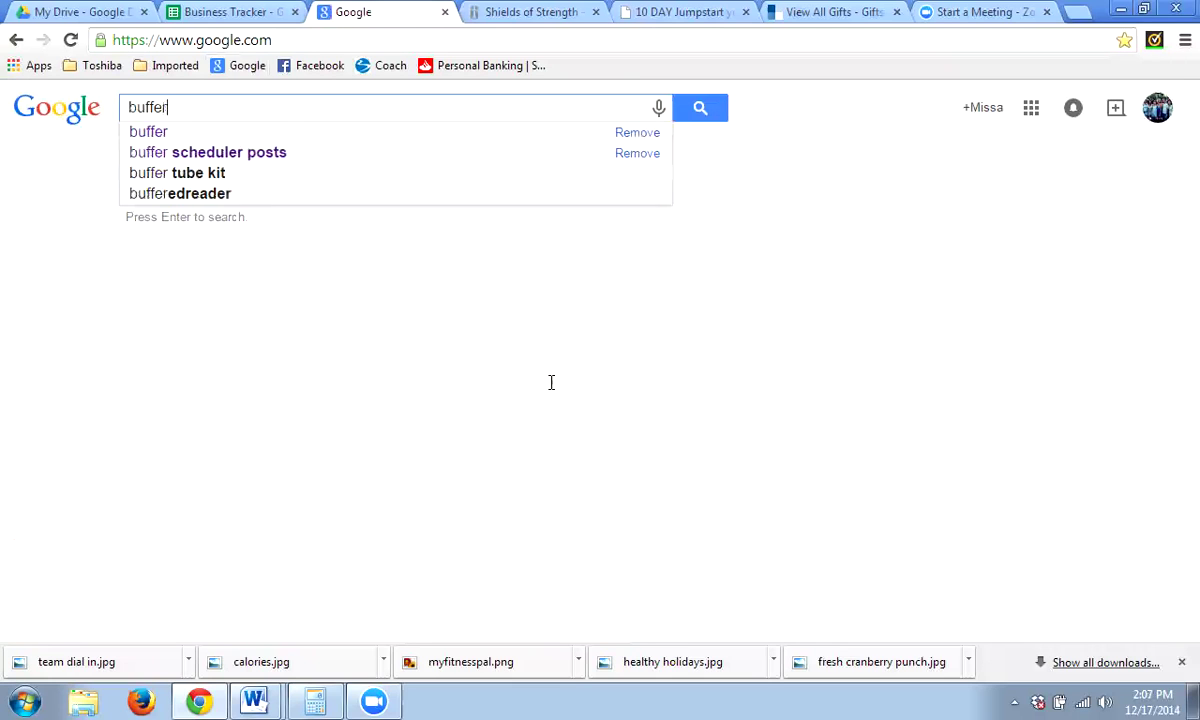
{"action": "key", "text": "Return"}
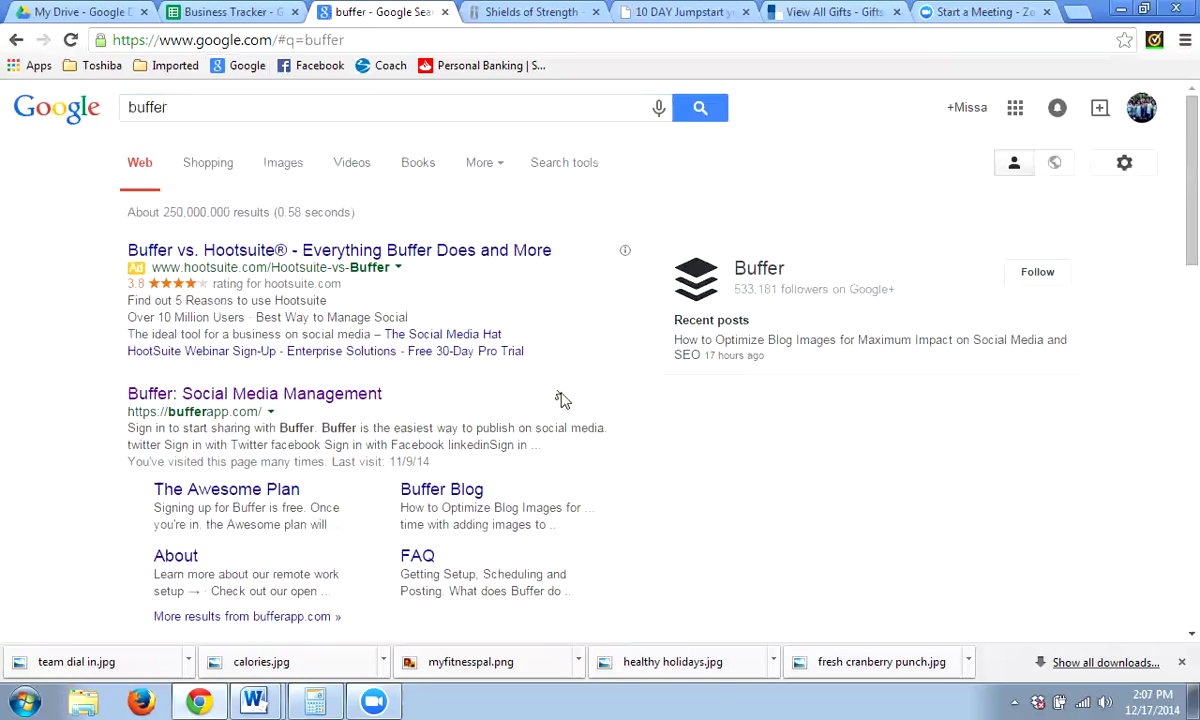
{"action": "scroll", "coordinate": [562, 400], "scroll_direction": "down", "scroll_amount": 1}
{"action": "scroll", "coordinate": [562, 400], "scroll_direction": "down", "scroll_amount": 4}
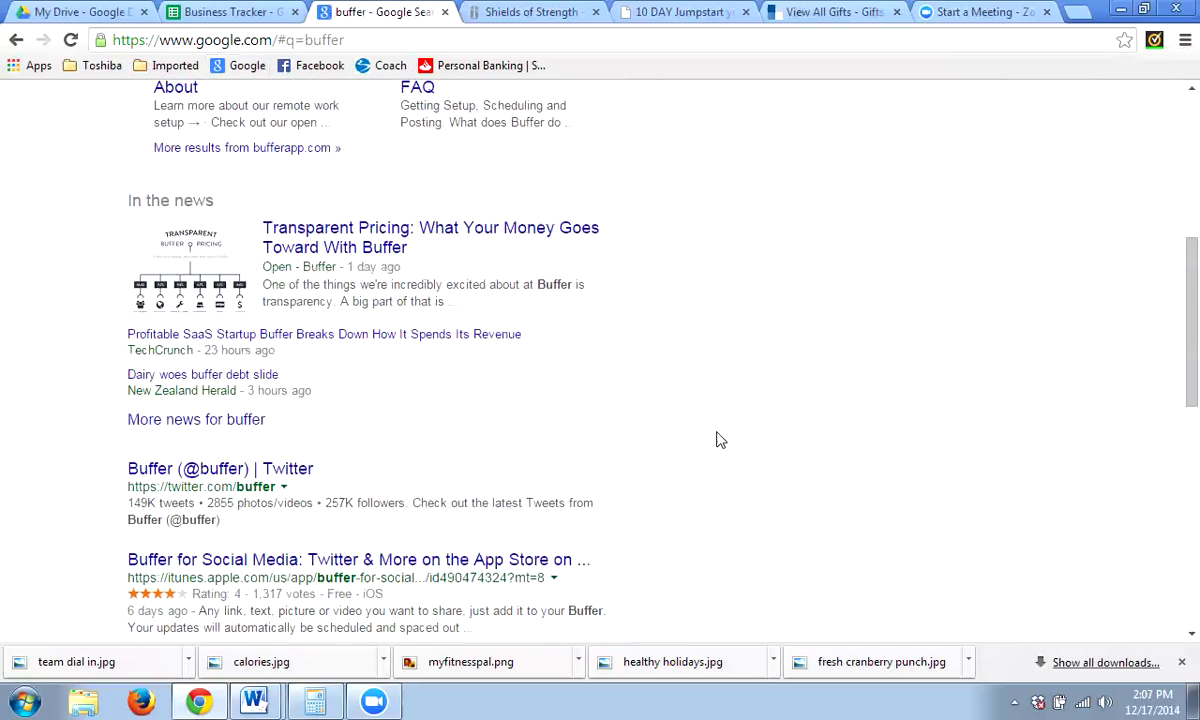
{"action": "scroll", "coordinate": [717, 436], "scroll_direction": "up", "scroll_amount": 5}
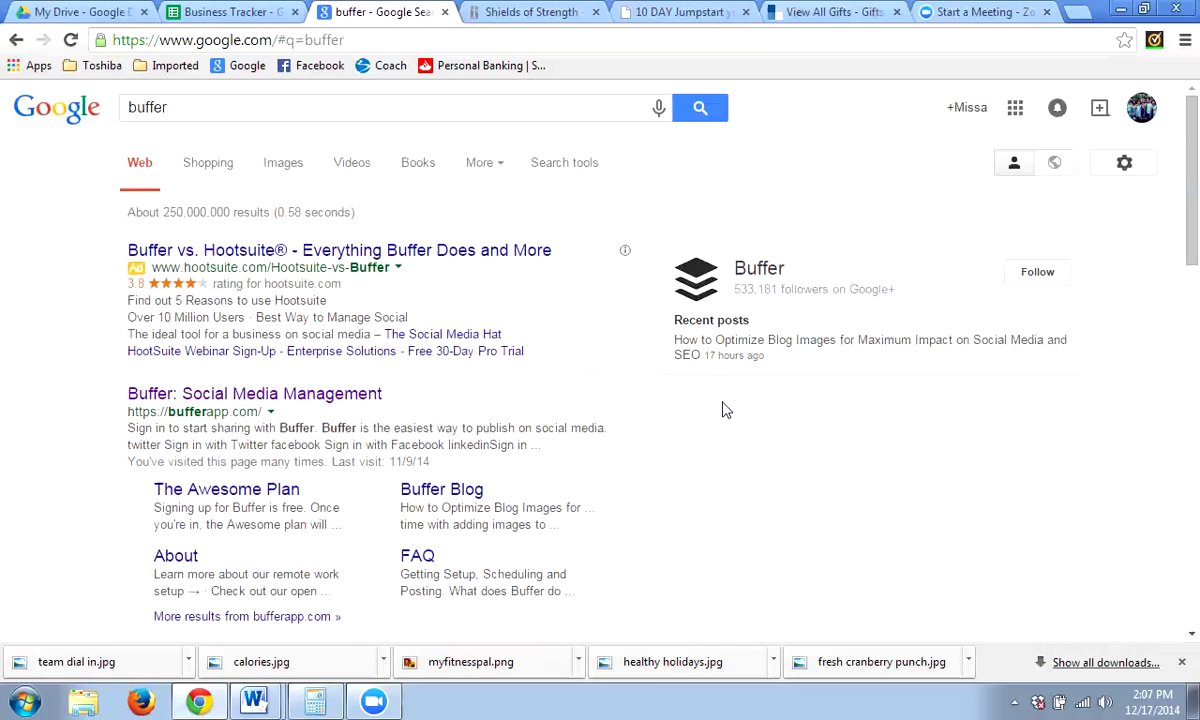
Open the Buffer: Social Media Management site from the results and sign in with Facebook
{"action": "left_click", "coordinate": [297, 394]}
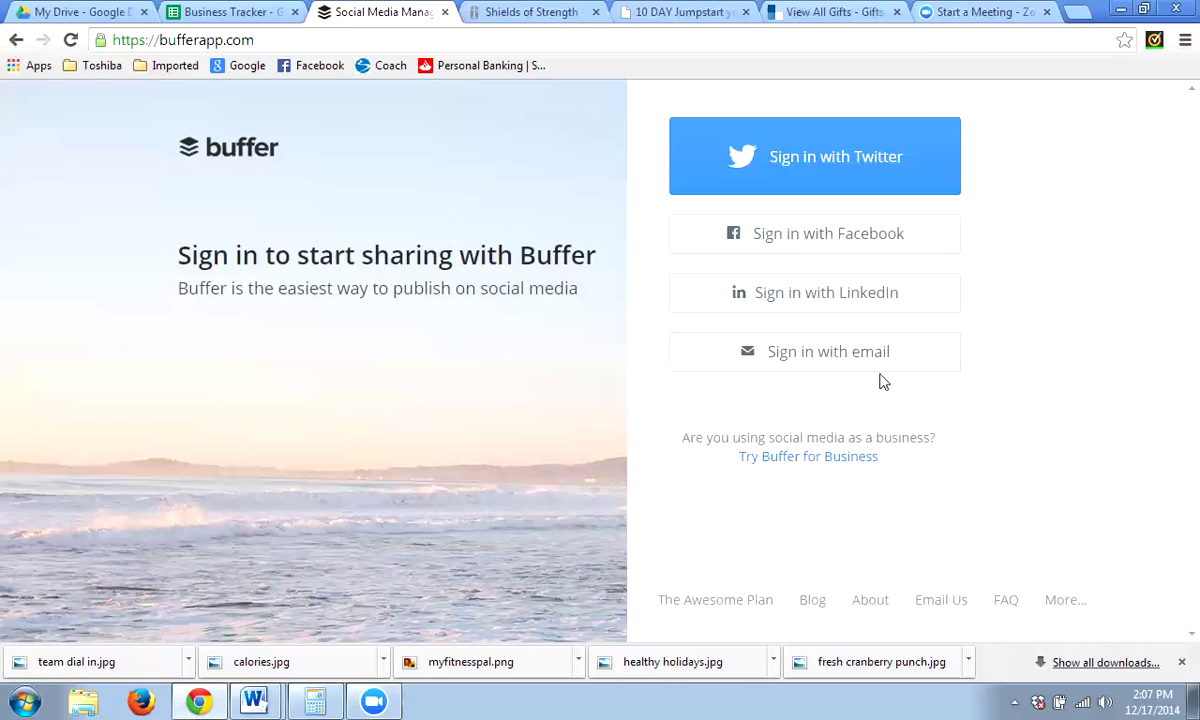
{"action": "left_click", "coordinate": [863, 249]}
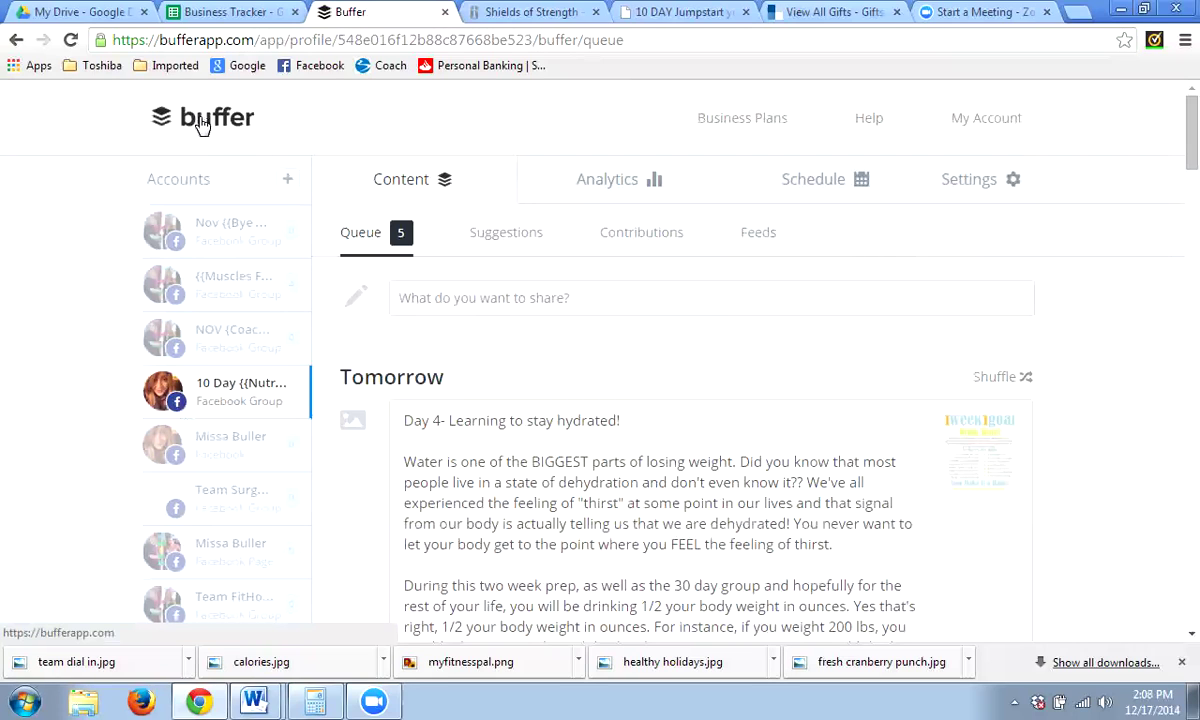
Review the Buffer for Business plans, their monthly prices and their features, and return to the dashboard
{"action": "mouse_move", "coordinate": [980, 128]}
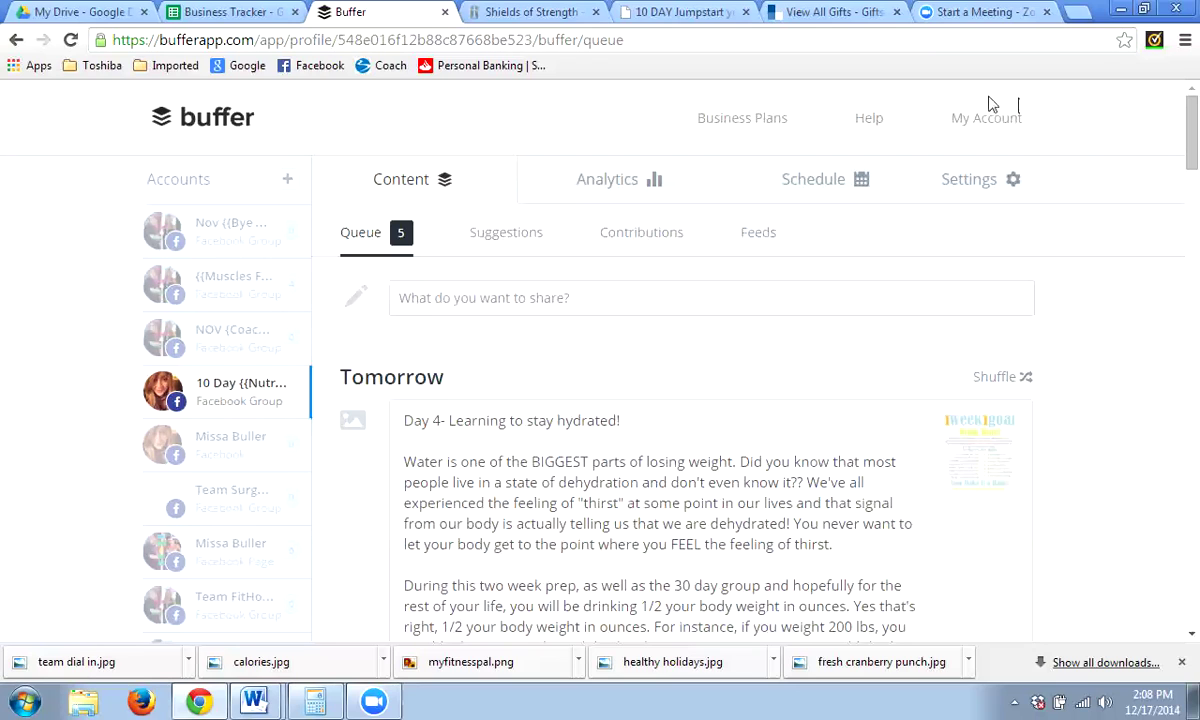
{"action": "left_click", "coordinate": [753, 118]}
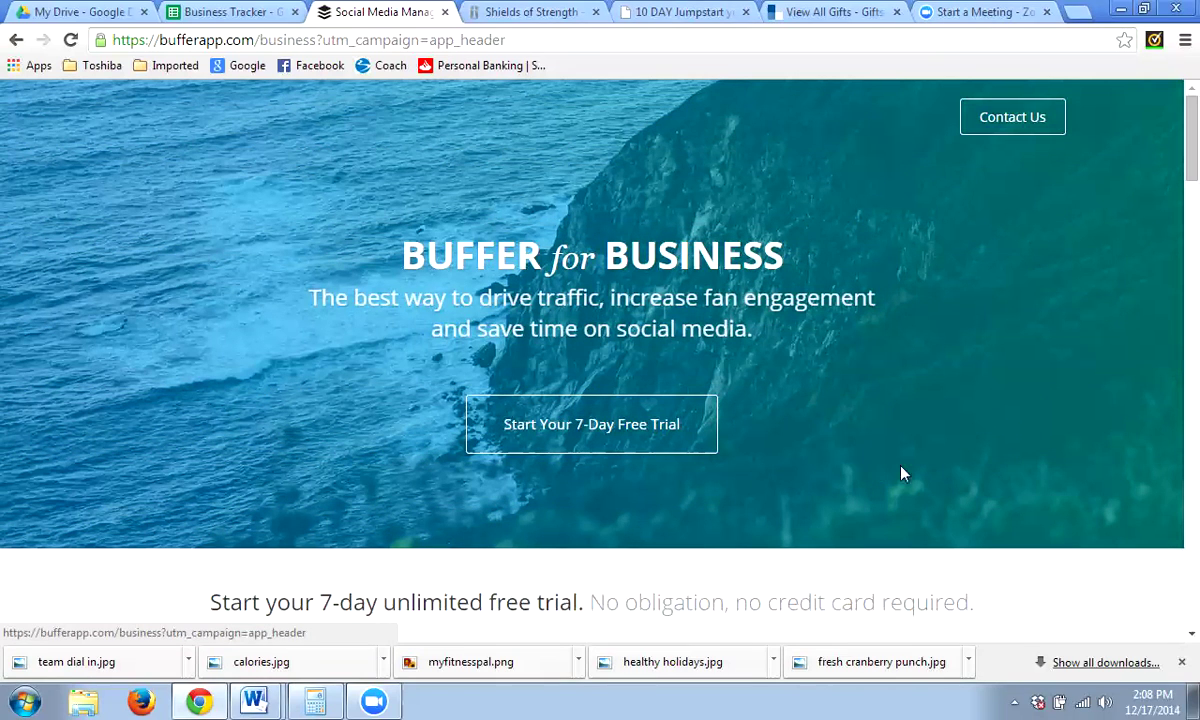
{"action": "scroll", "coordinate": [992, 483], "scroll_direction": "down", "scroll_amount": 1}
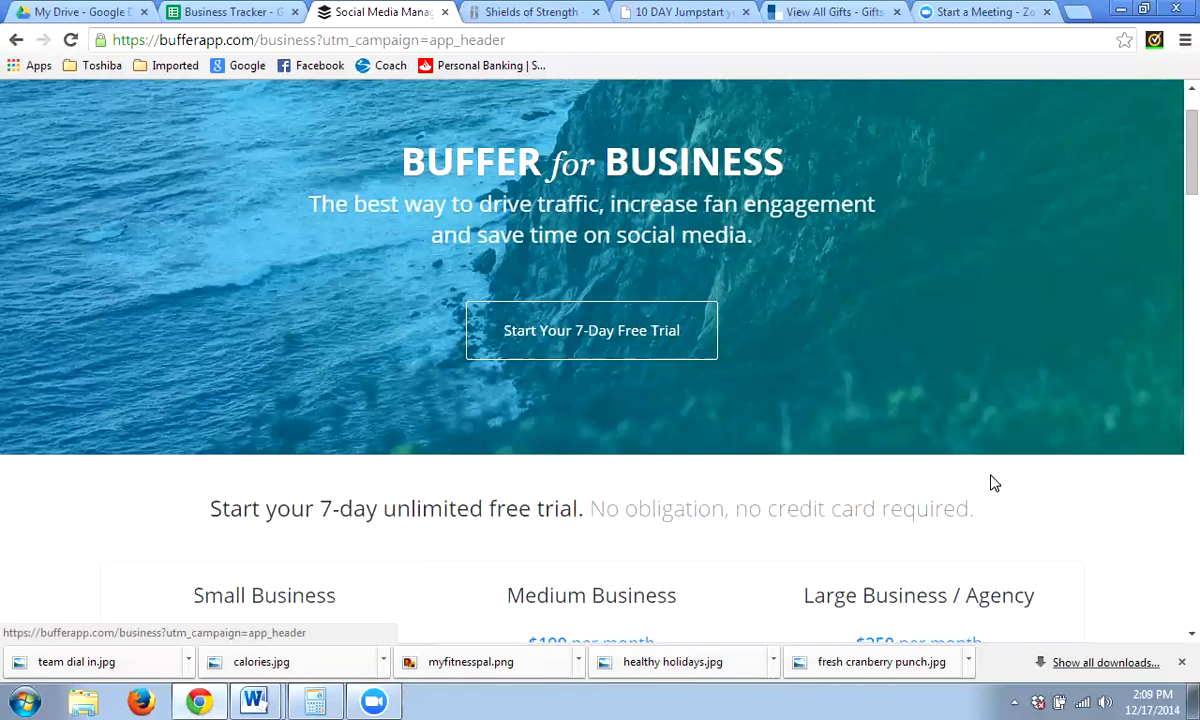
{"action": "scroll", "coordinate": [992, 483], "scroll_direction": "down", "scroll_amount": 1}
{"action": "scroll", "coordinate": [992, 483], "scroll_direction": "down", "scroll_amount": 3}
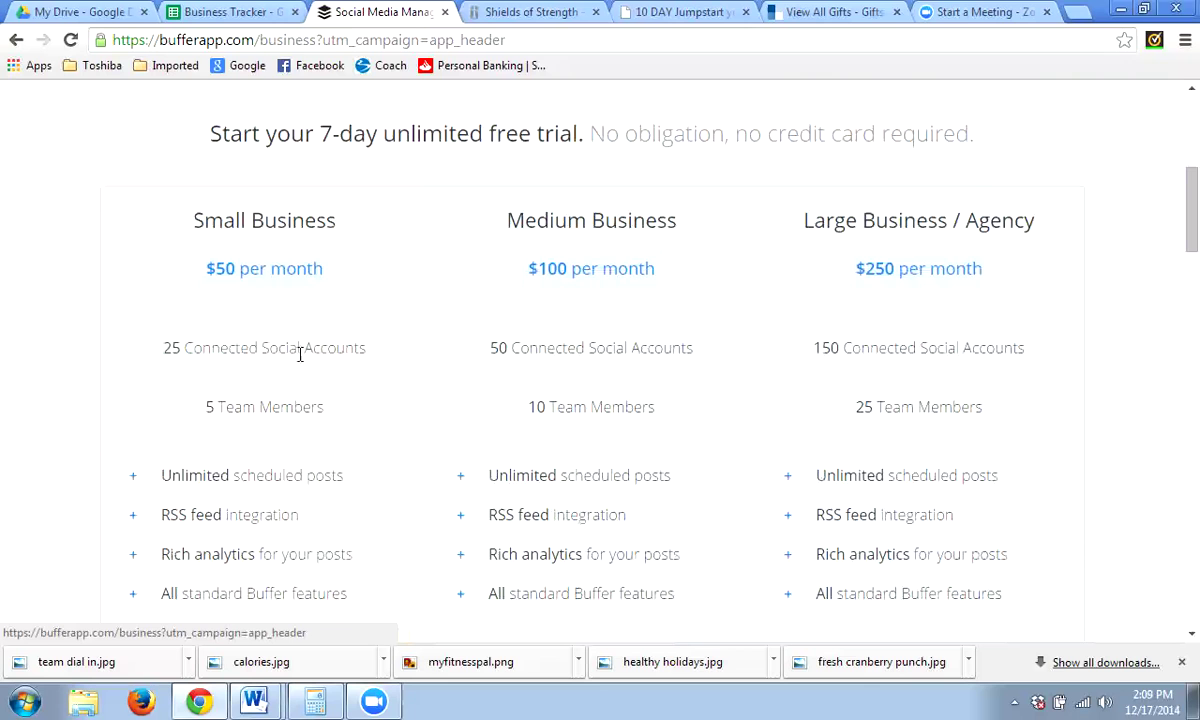
{"action": "scroll", "coordinate": [491, 344], "scroll_direction": "down", "scroll_amount": 3}
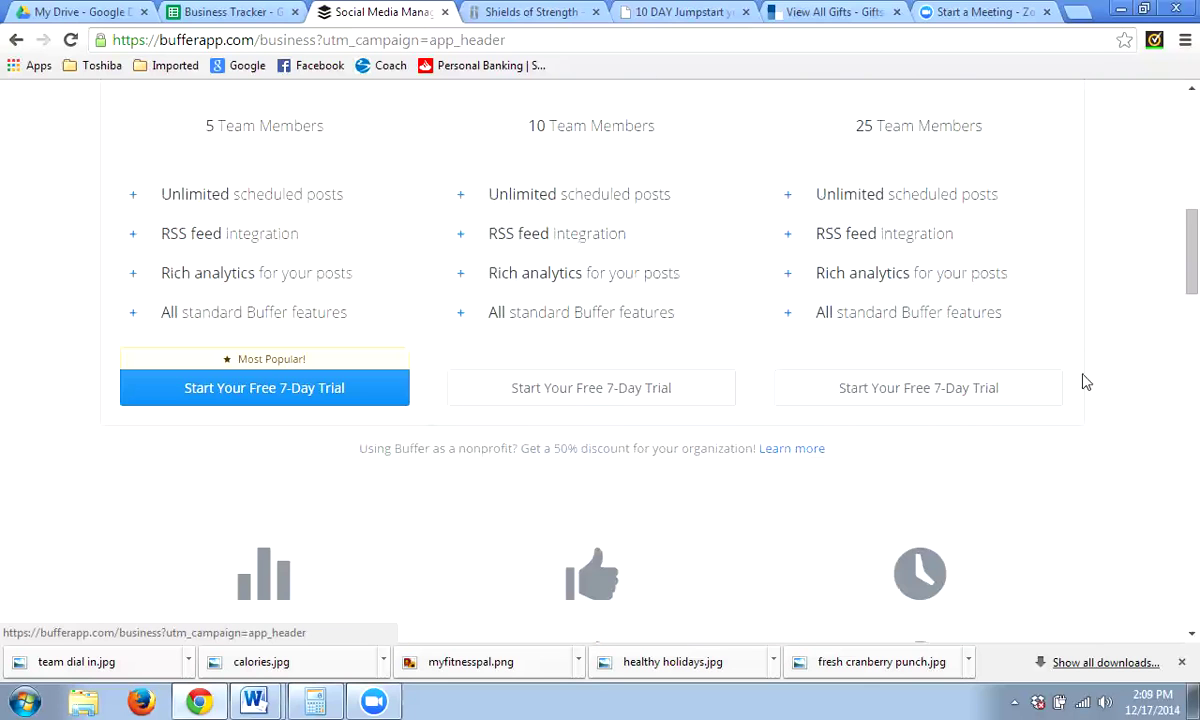
{"action": "scroll", "coordinate": [1090, 386], "scroll_direction": "down", "scroll_amount": 2}
{"action": "scroll", "coordinate": [1099, 391], "scroll_direction": "down", "scroll_amount": 2}
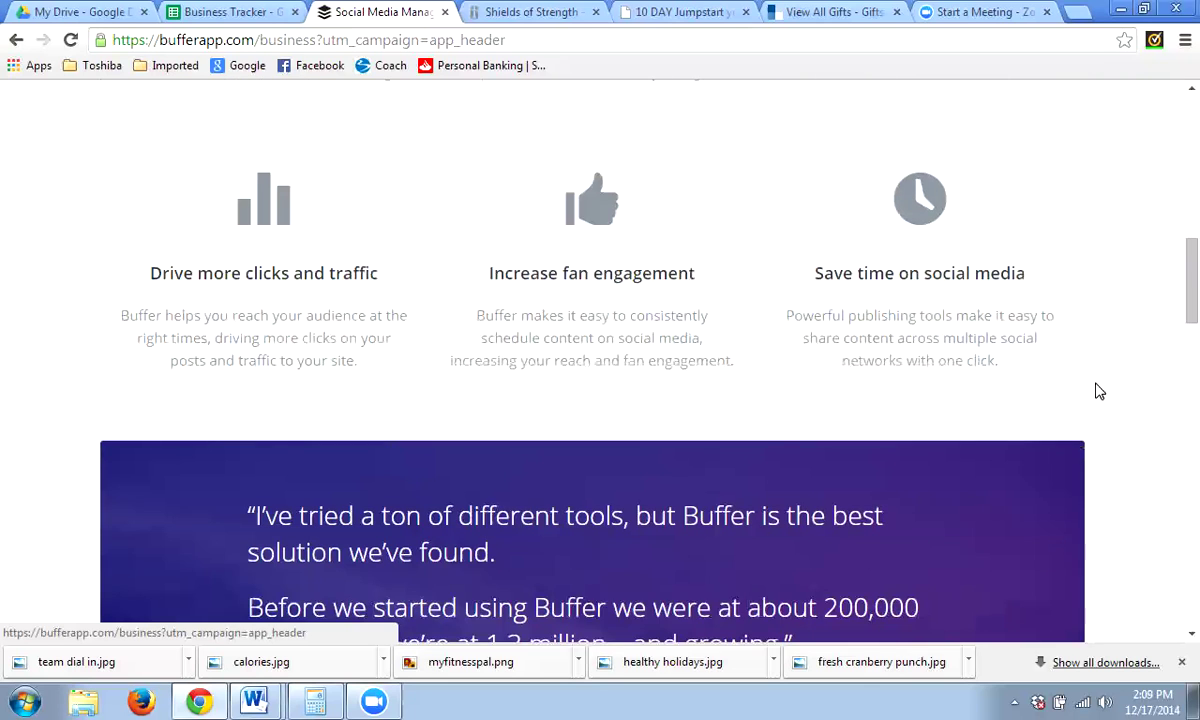
{"action": "scroll", "coordinate": [1099, 391], "scroll_direction": "down", "scroll_amount": 7}
{"action": "scroll", "coordinate": [1099, 391], "scroll_direction": "up", "scroll_amount": 5}
{"action": "scroll", "coordinate": [1099, 391], "scroll_direction": "up", "scroll_amount": 12}
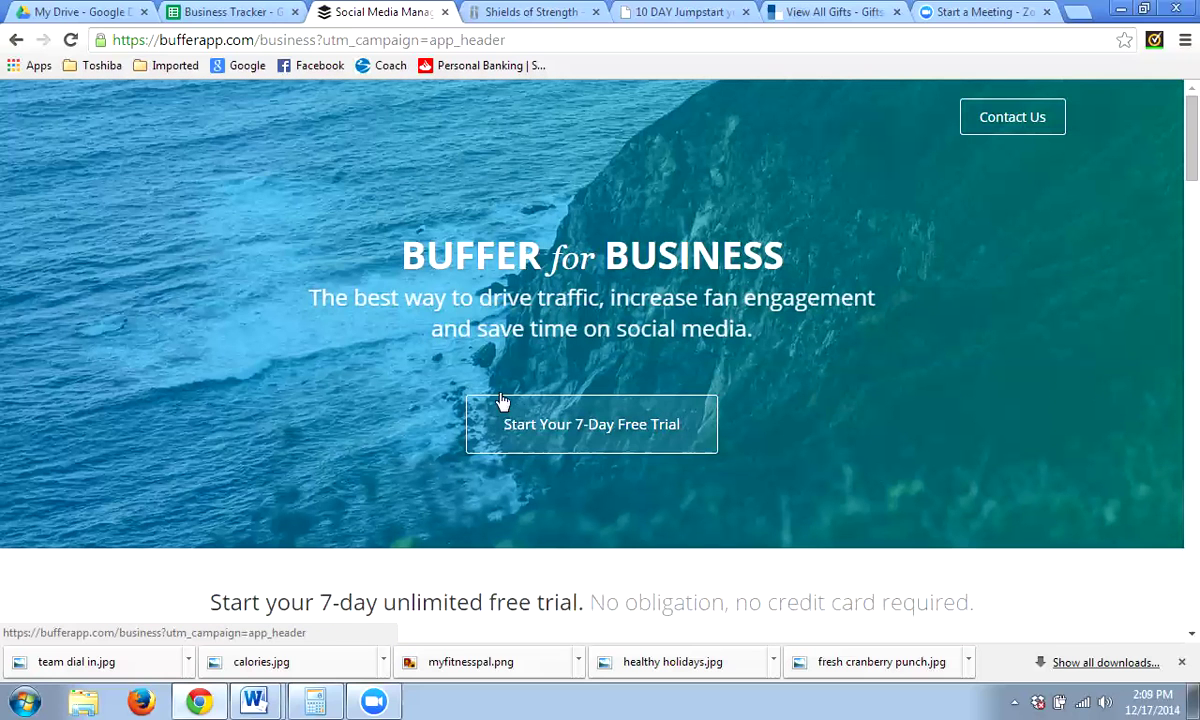
{"action": "scroll", "coordinate": [1077, 357], "scroll_direction": "down", "scroll_amount": 2}
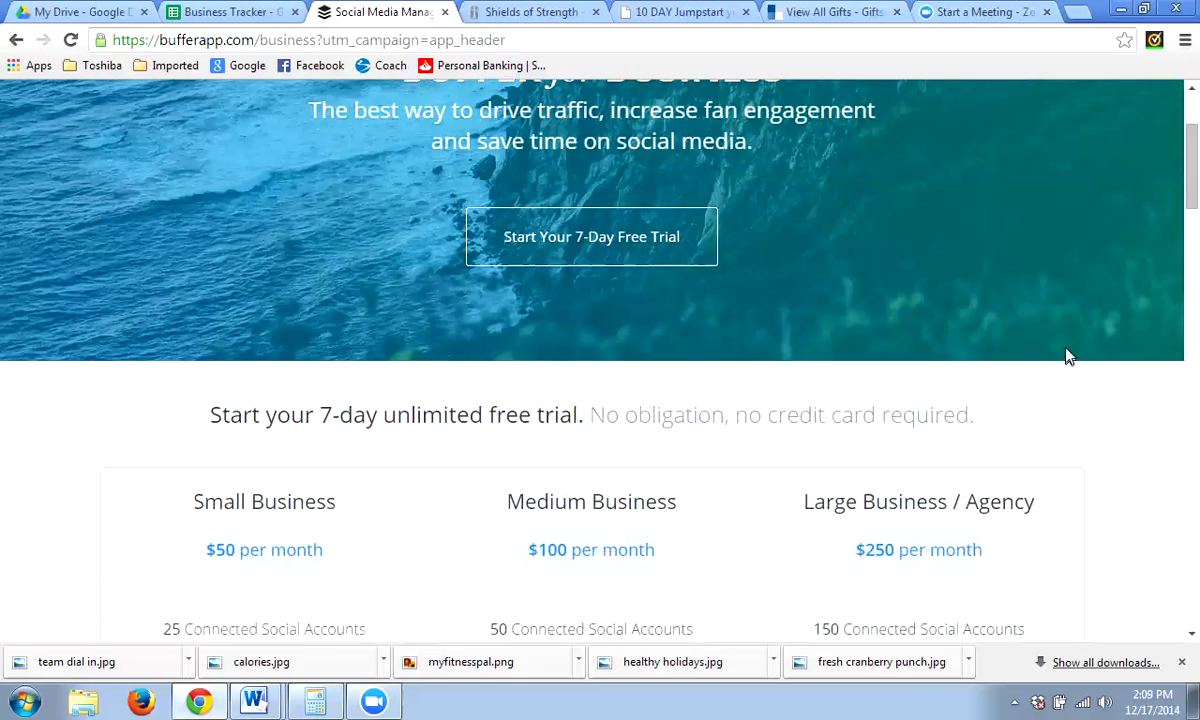
{"action": "scroll", "coordinate": [1067, 357], "scroll_direction": "up", "scroll_amount": 2}
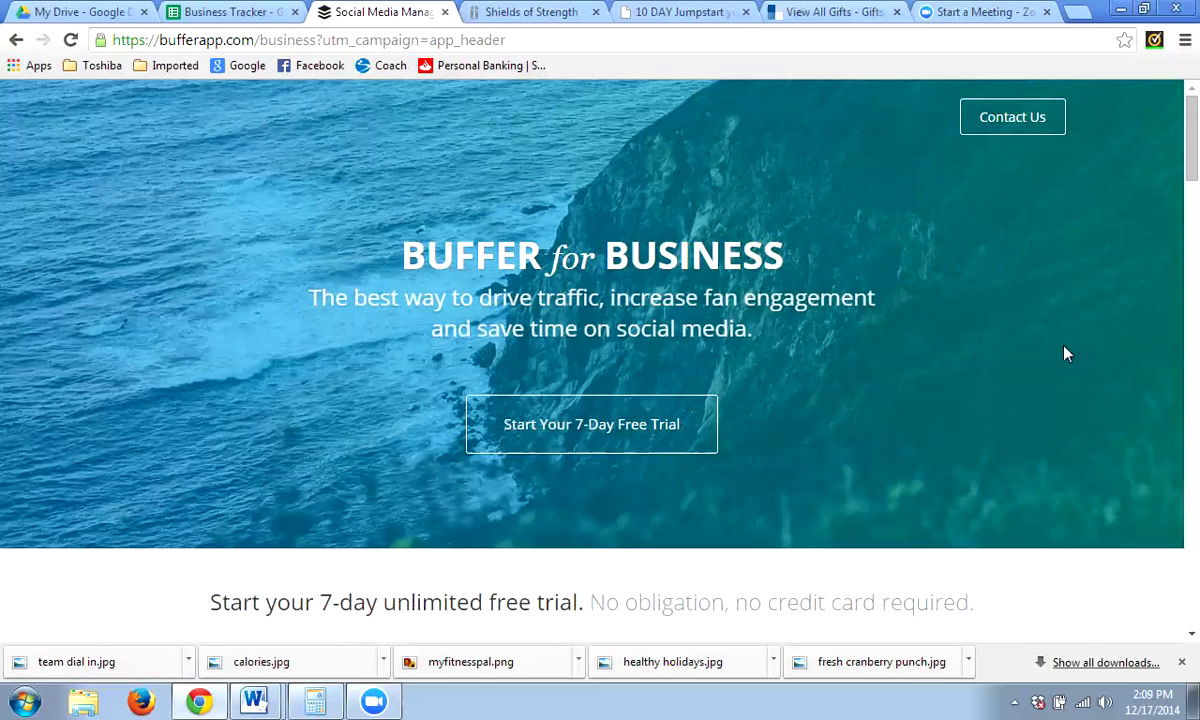
{"action": "left_click", "coordinate": [16, 40]}
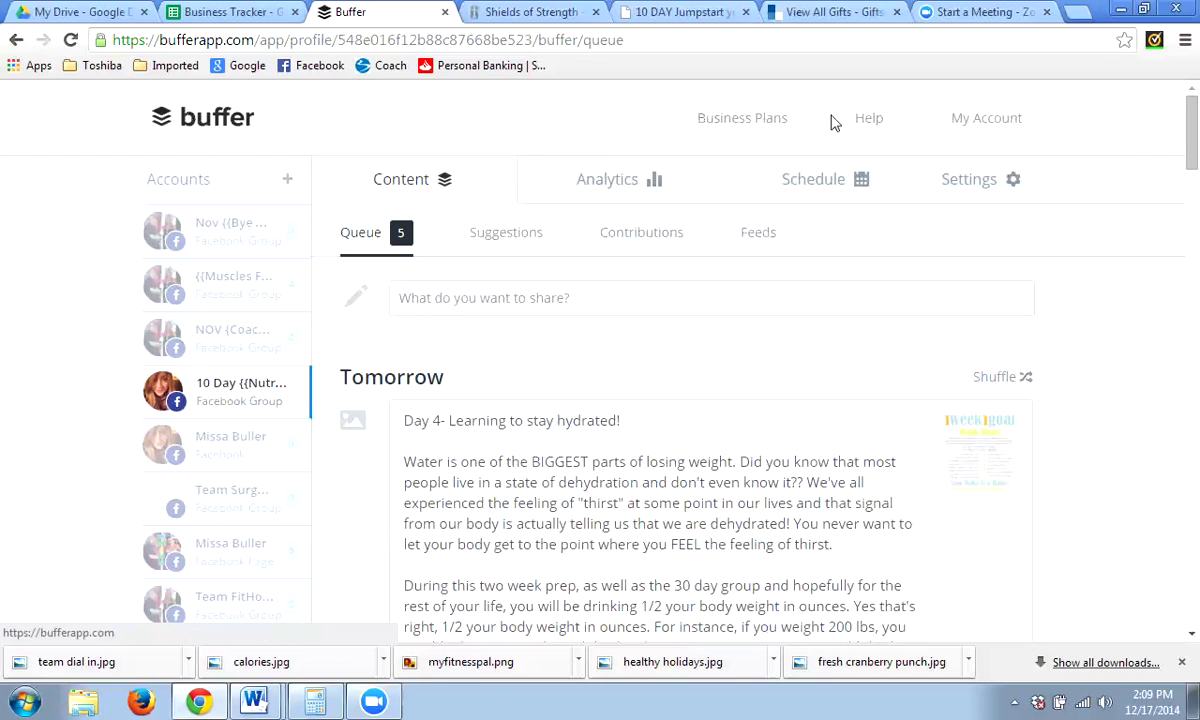
Open the social network connection page and connect a Facebook profile
{"action": "left_click", "coordinate": [198, 186]}
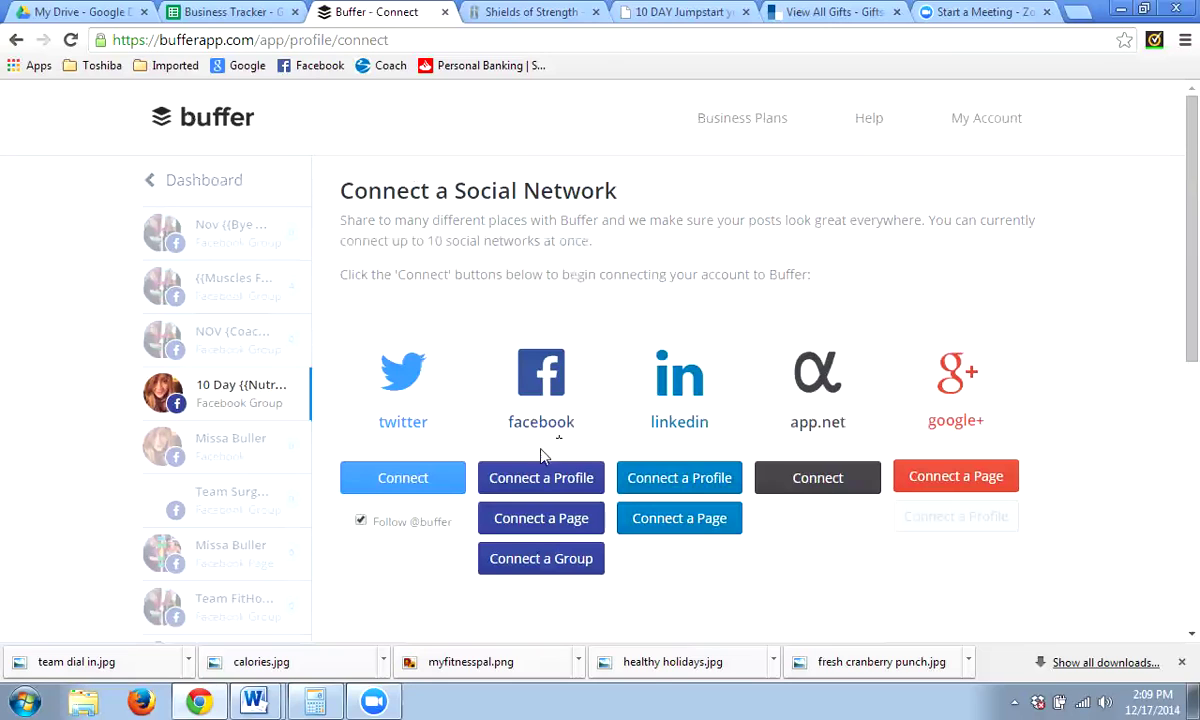
{"action": "left_click", "coordinate": [547, 478]}
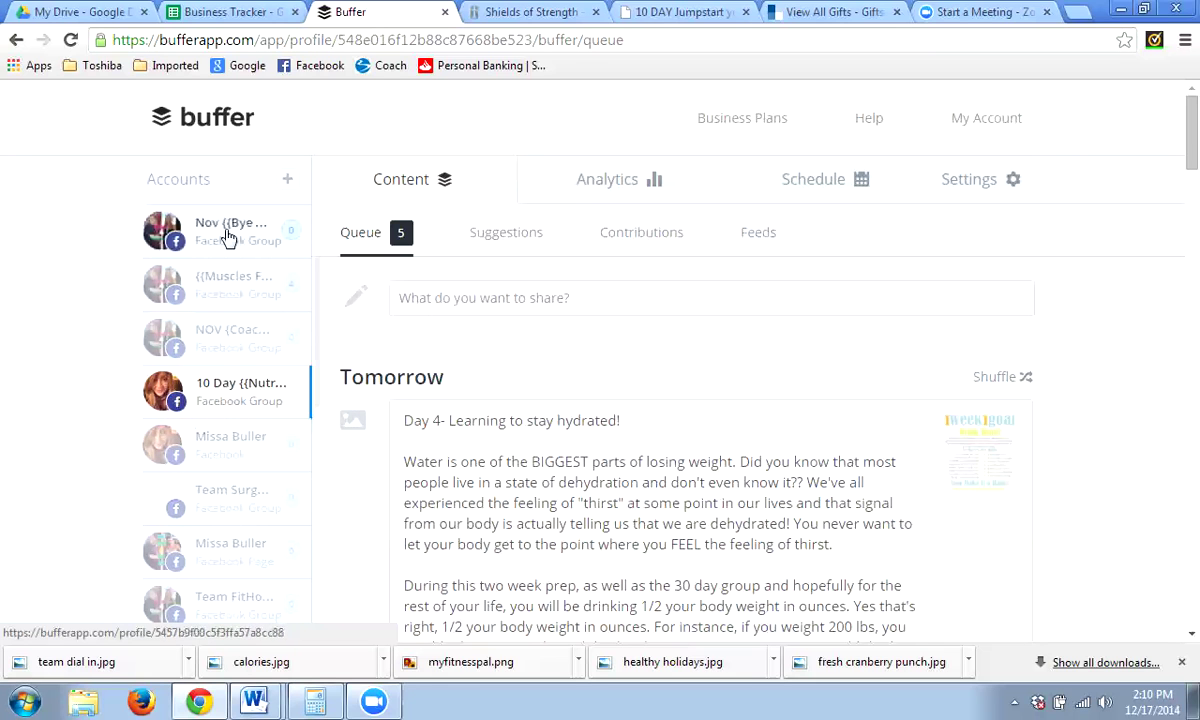
Look through the list of Facebook accounts, pages and groups already connected on the dashboard
{"action": "scroll", "coordinate": [60, 280], "scroll_direction": "down", "scroll_amount": 3}
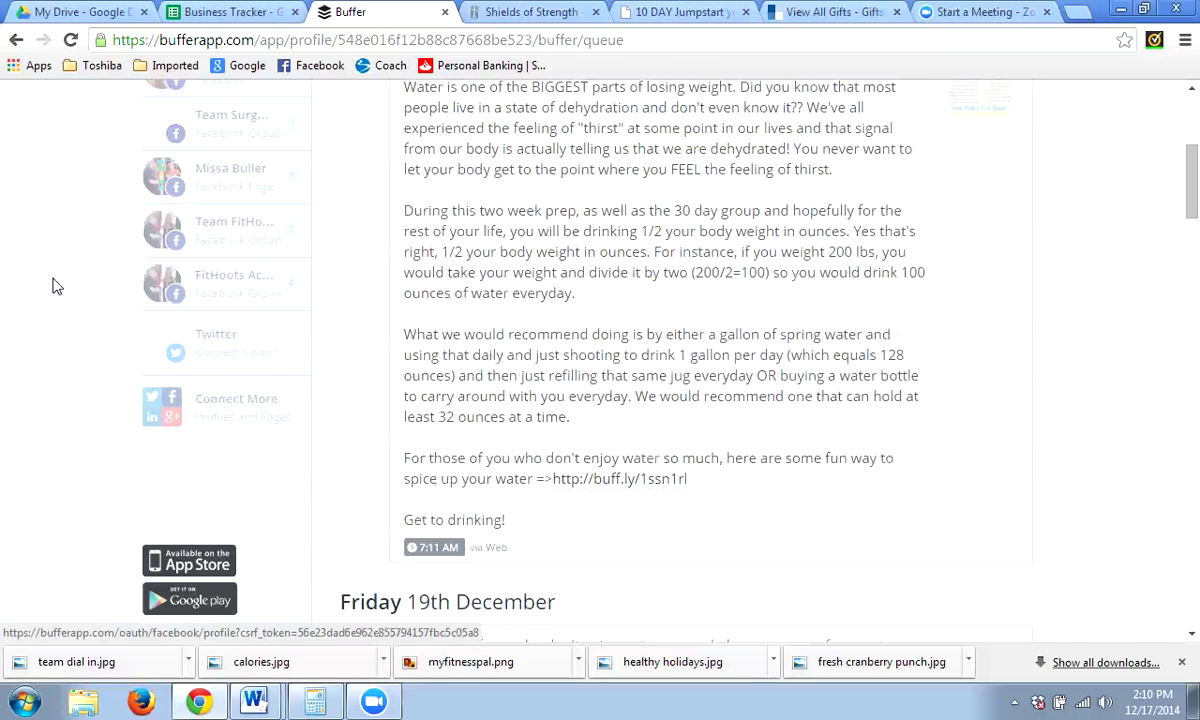
{"action": "scroll", "coordinate": [52, 283], "scroll_direction": "up", "scroll_amount": 1}
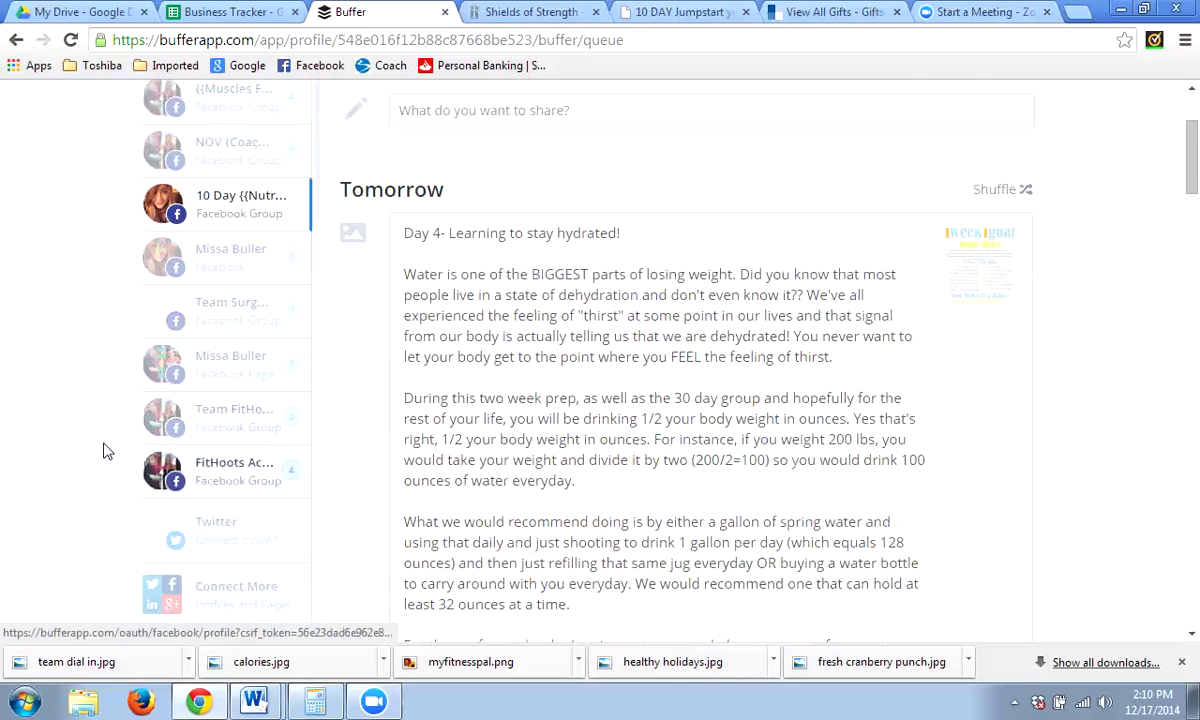
{"action": "scroll", "coordinate": [86, 428], "scroll_direction": "up", "scroll_amount": 2}
{"action": "scroll", "coordinate": [84, 424], "scroll_direction": "down", "scroll_amount": 1}
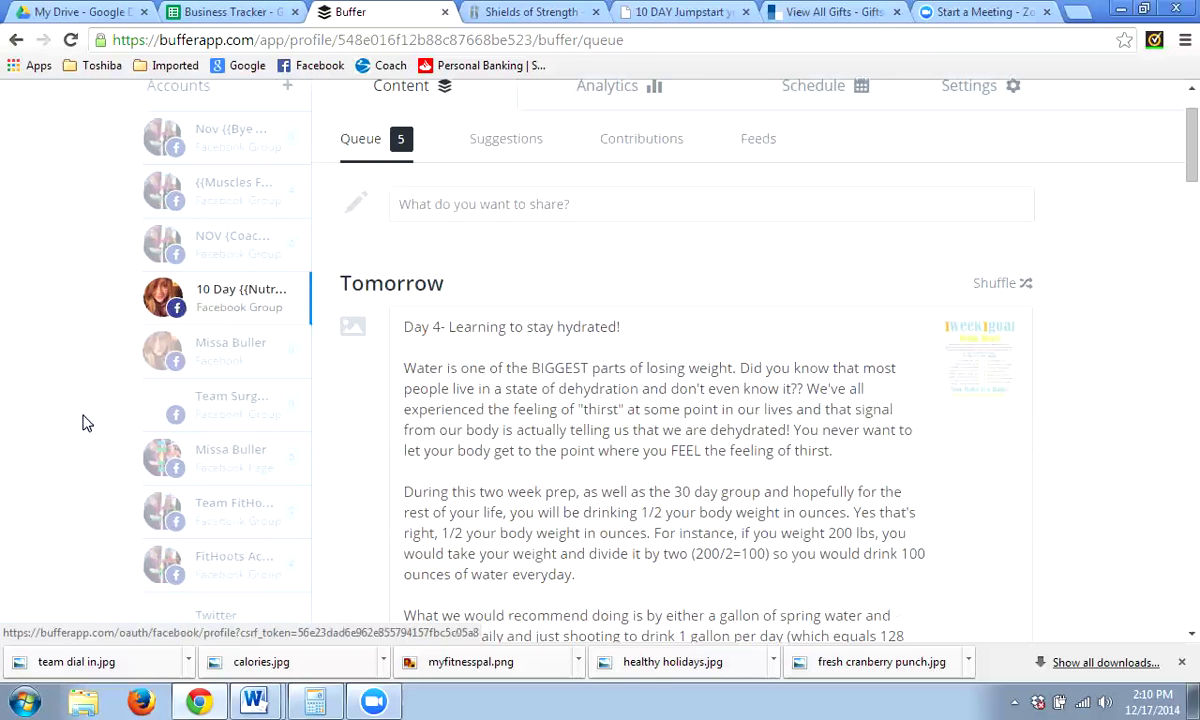
{"action": "scroll", "coordinate": [86, 220], "scroll_direction": "up", "scroll_amount": 1}
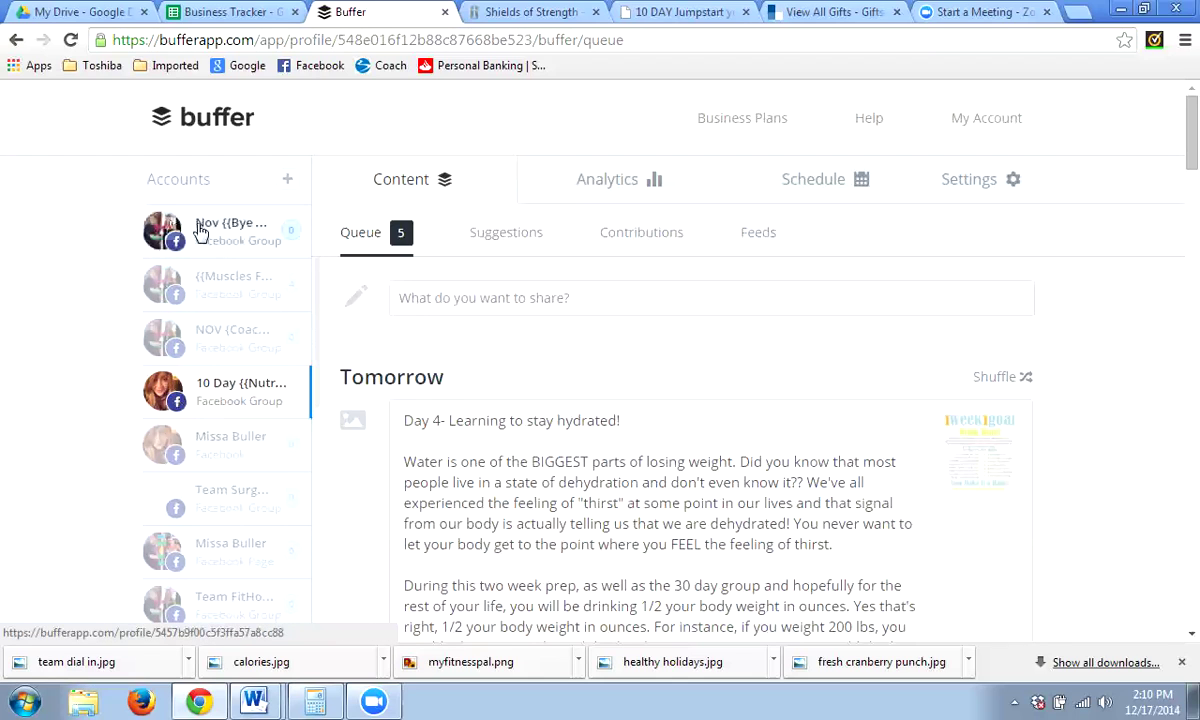
Open the {{Muscles For... Facebook group and look through its queued posts
{"action": "left_click", "coordinate": [237, 283]}
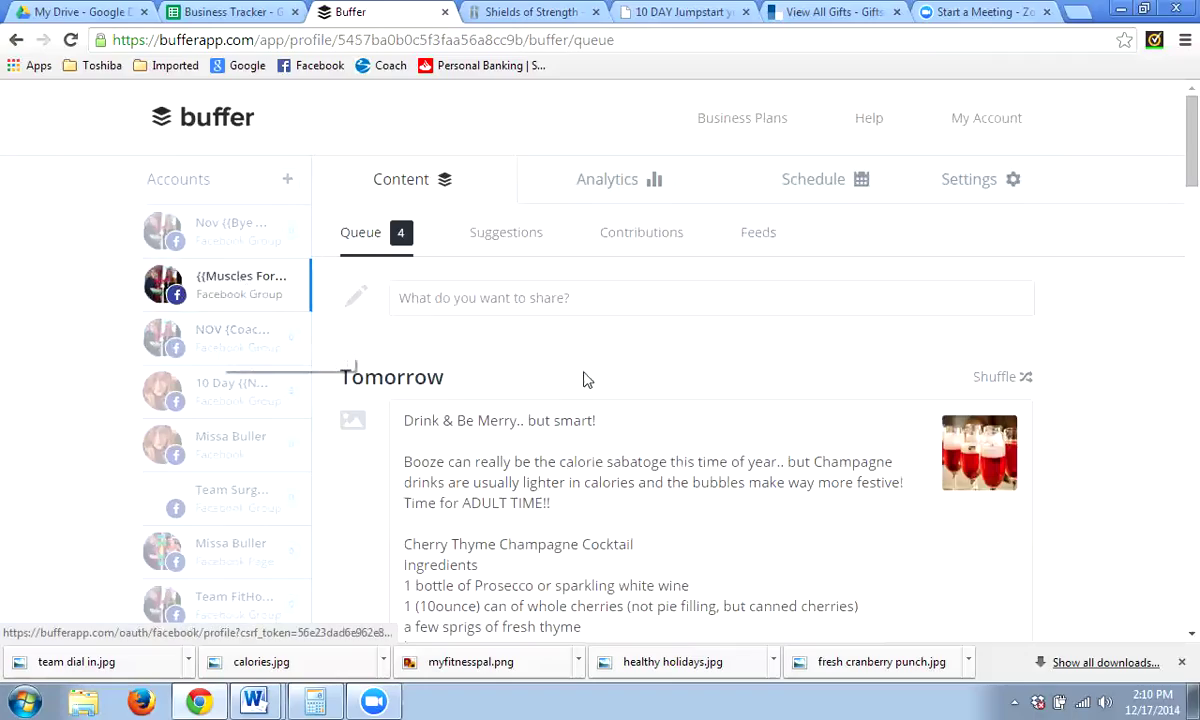
{"action": "scroll", "coordinate": [584, 375], "scroll_direction": "down", "scroll_amount": 10}
{"action": "scroll", "coordinate": [585, 368], "scroll_direction": "down", "scroll_amount": 9}
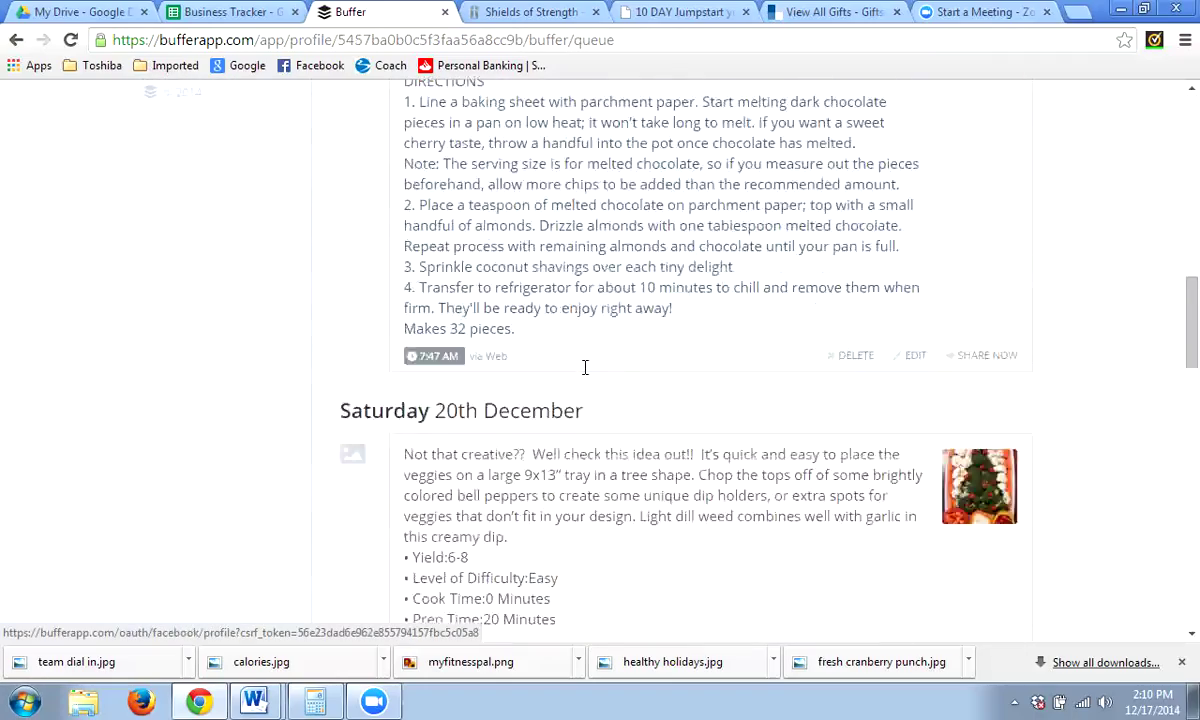
{"action": "scroll", "coordinate": [581, 365], "scroll_direction": "up", "scroll_amount": 2}
{"action": "scroll", "coordinate": [581, 366], "scroll_direction": "up", "scroll_amount": 17}
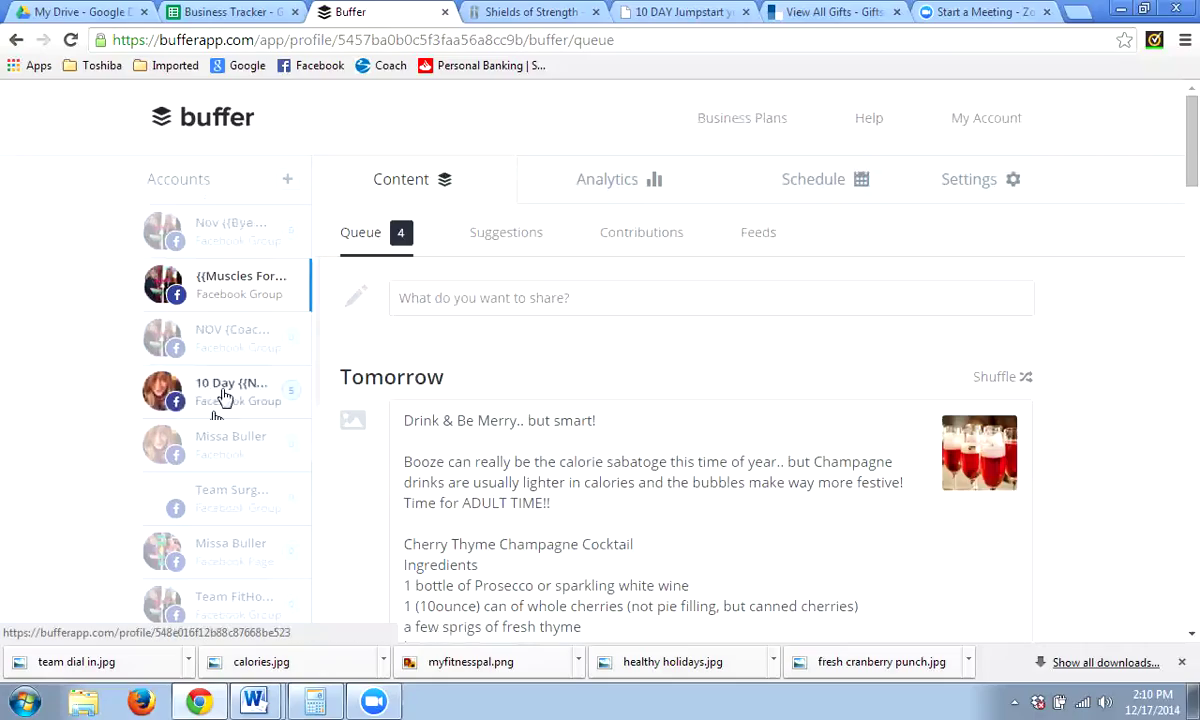
Open the 10 Day {{Nutrition 101}} Jump Start group and look through its queued posts
{"action": "left_click", "coordinate": [222, 393]}
{"action": "scroll", "coordinate": [605, 362], "scroll_direction": "down", "scroll_amount": 12}
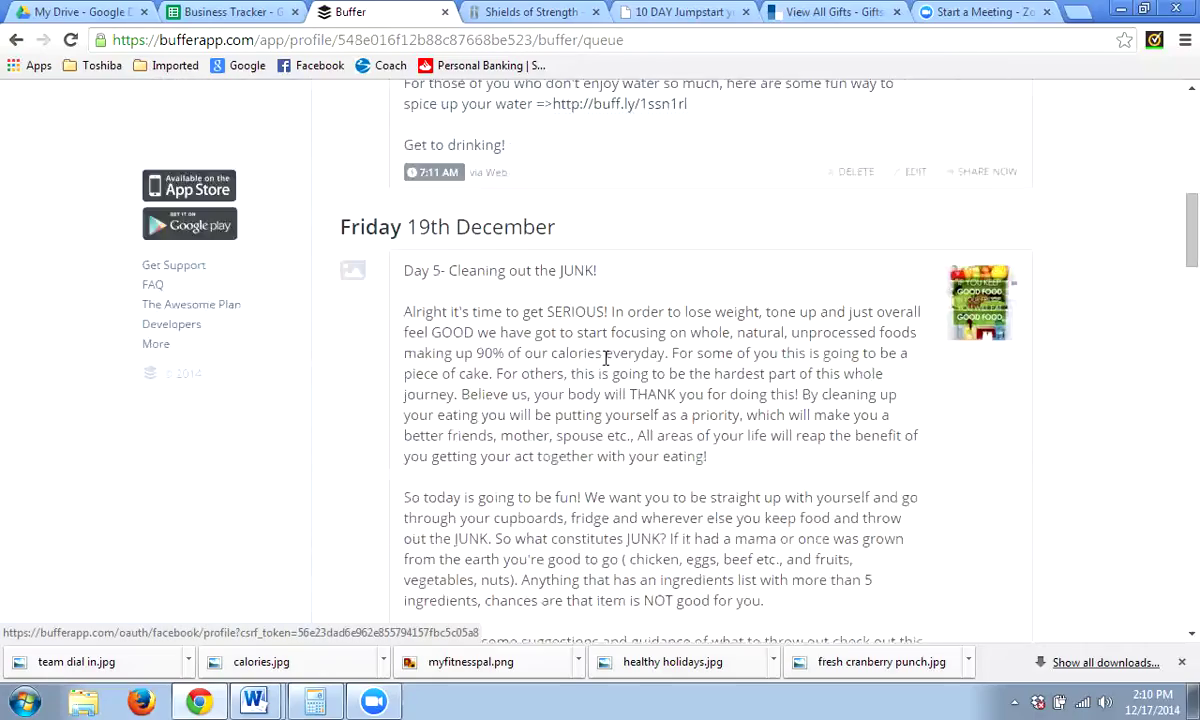
{"action": "scroll", "coordinate": [605, 362], "scroll_direction": "down", "scroll_amount": 15}
{"action": "scroll", "coordinate": [605, 362], "scroll_direction": "up", "scroll_amount": 12}
{"action": "scroll", "coordinate": [605, 362], "scroll_direction": "up", "scroll_amount": 15}
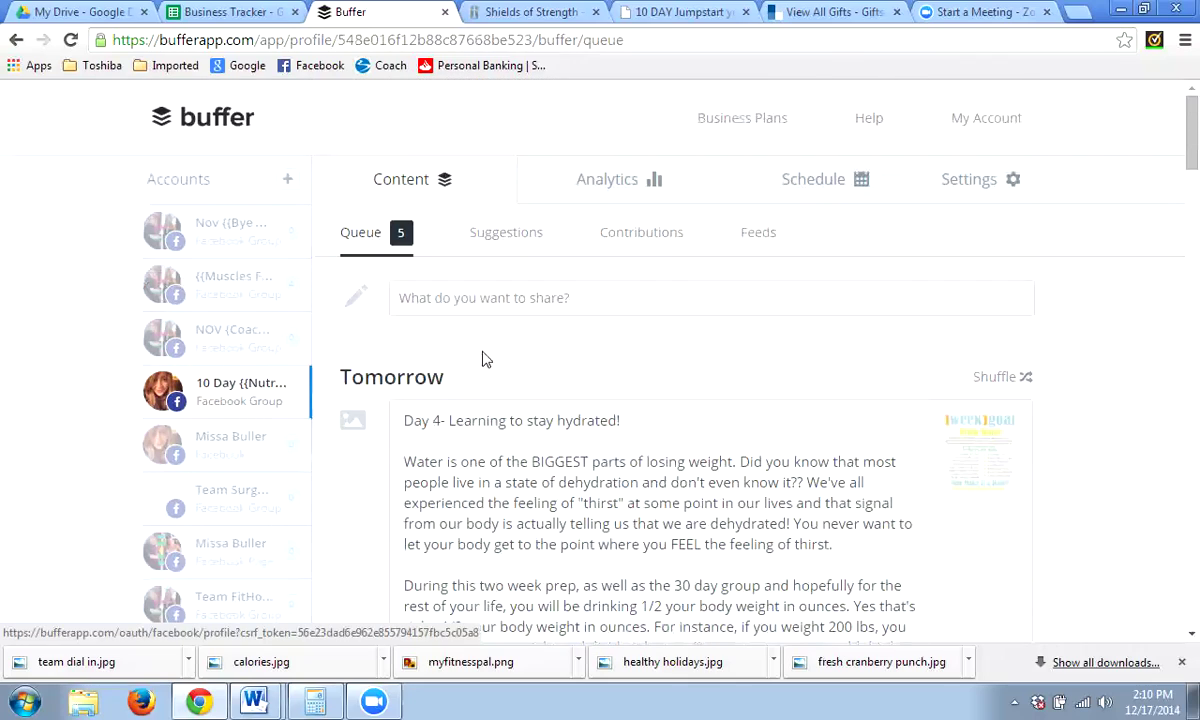
View the queue of the personal Facebook profile, followed by the queue of the Facebook page
{"action": "scroll", "coordinate": [258, 465], "scroll_direction": "down", "scroll_amount": 1}
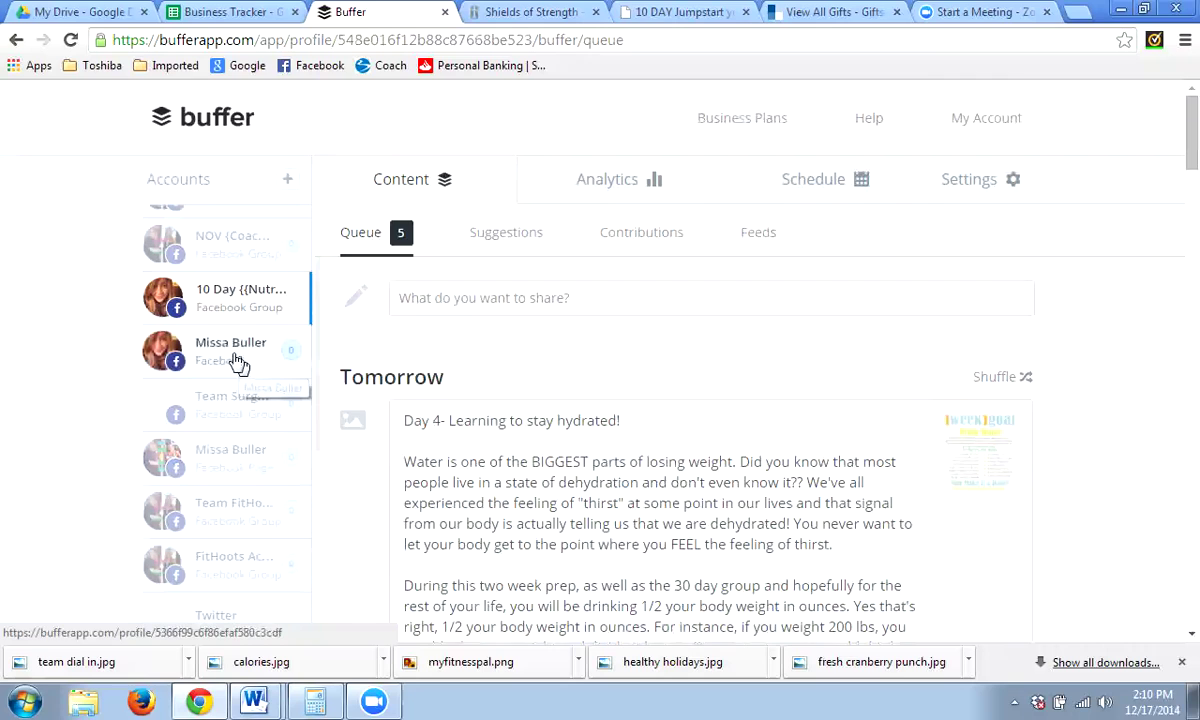
{"action": "left_click", "coordinate": [240, 363]}
{"action": "left_click", "coordinate": [212, 462]}
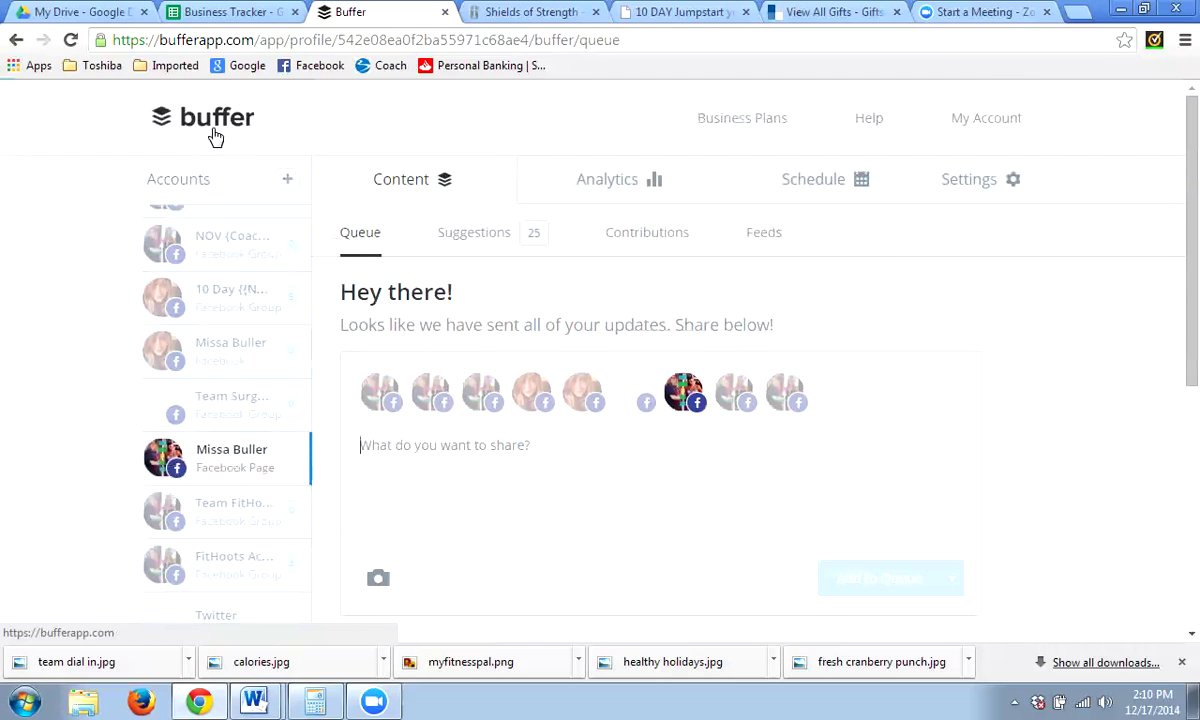
Start connecting a Facebook group, look through the groups available to connect, and return to the dashboard without adding one
{"action": "left_click", "coordinate": [191, 186]}
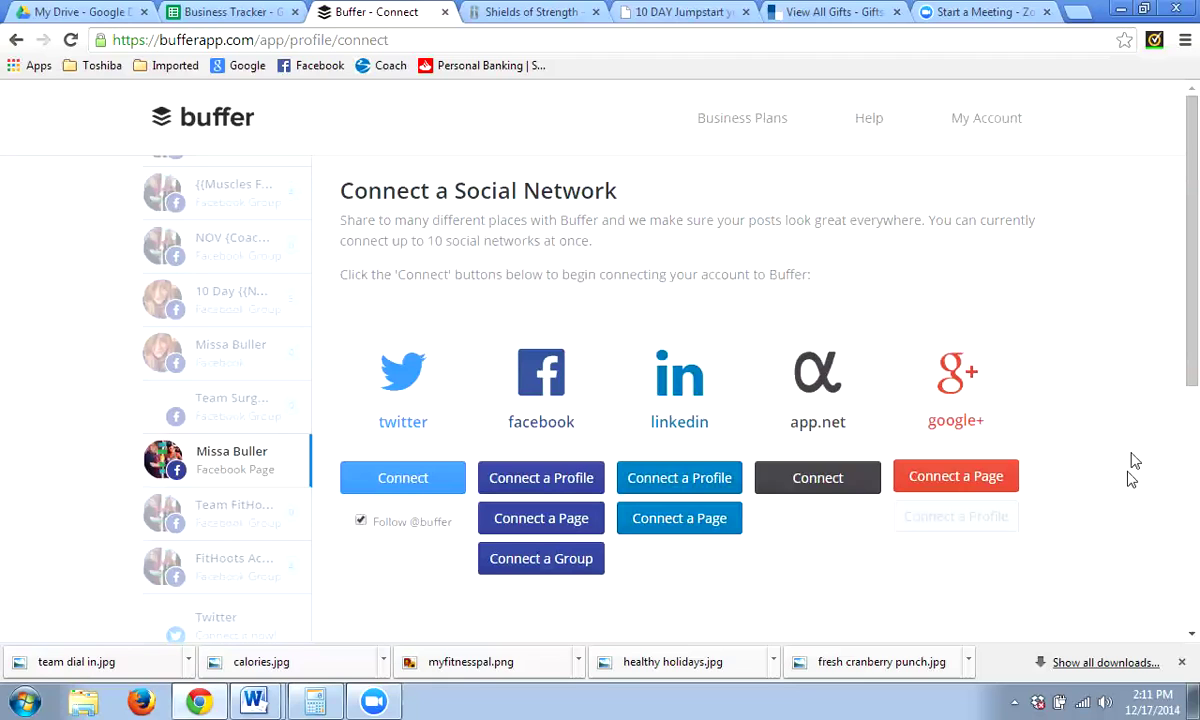
{"action": "left_click", "coordinate": [537, 562]}
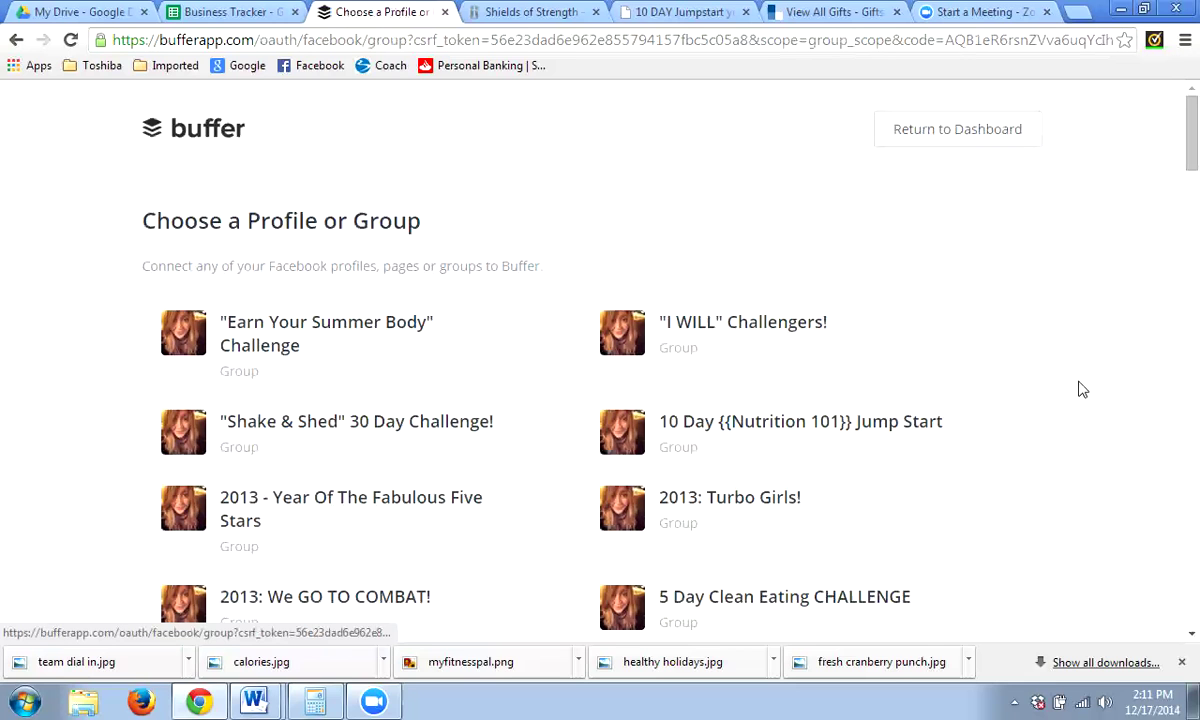
{"action": "scroll", "coordinate": [1082, 389], "scroll_direction": "down", "scroll_amount": 7}
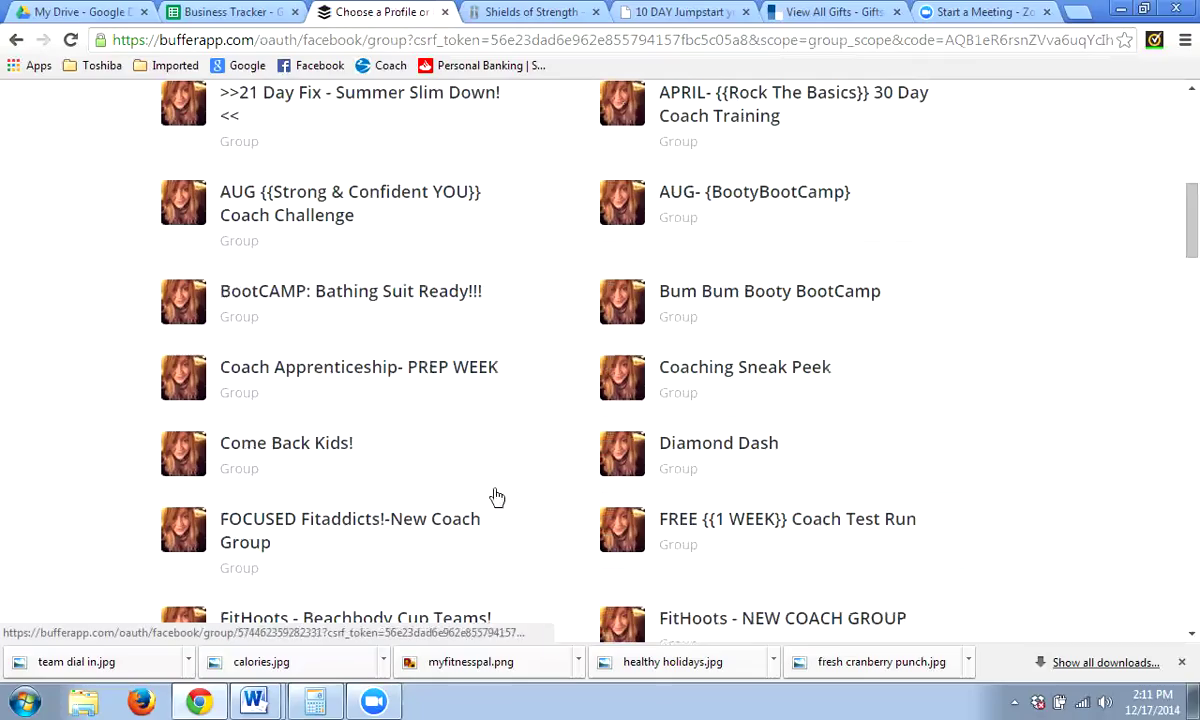
{"action": "scroll", "coordinate": [892, 412], "scroll_direction": "down", "scroll_amount": 20}
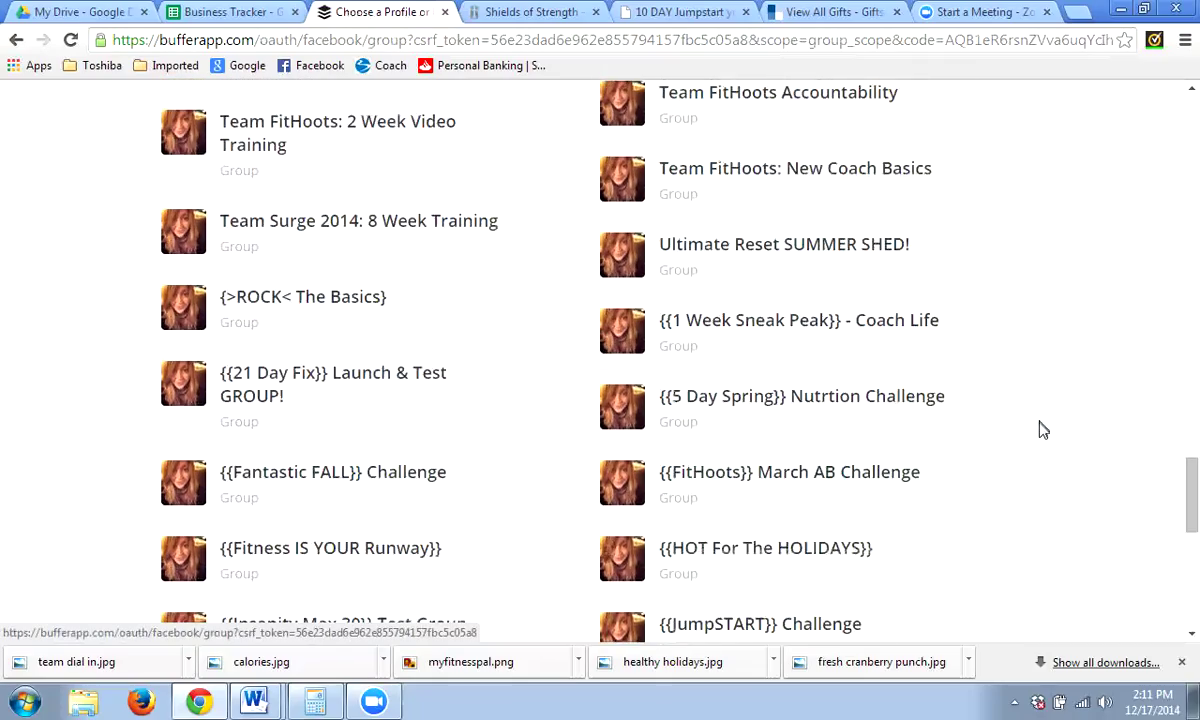
{"action": "scroll", "coordinate": [1041, 432], "scroll_direction": "down", "scroll_amount": 6}
{"action": "scroll", "coordinate": [1040, 442], "scroll_direction": "up", "scroll_amount": 15}
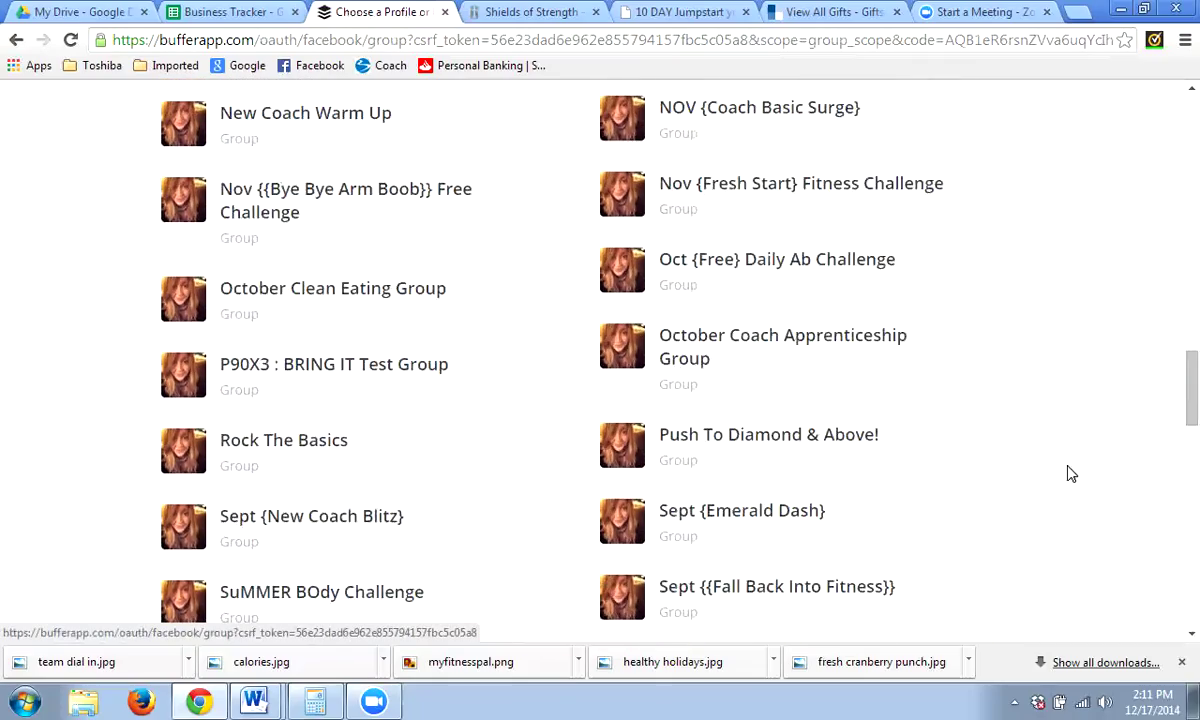
{"action": "scroll", "coordinate": [1070, 476], "scroll_direction": "down", "scroll_amount": 12}
{"action": "scroll", "coordinate": [1070, 480], "scroll_direction": "up", "scroll_amount": 15}
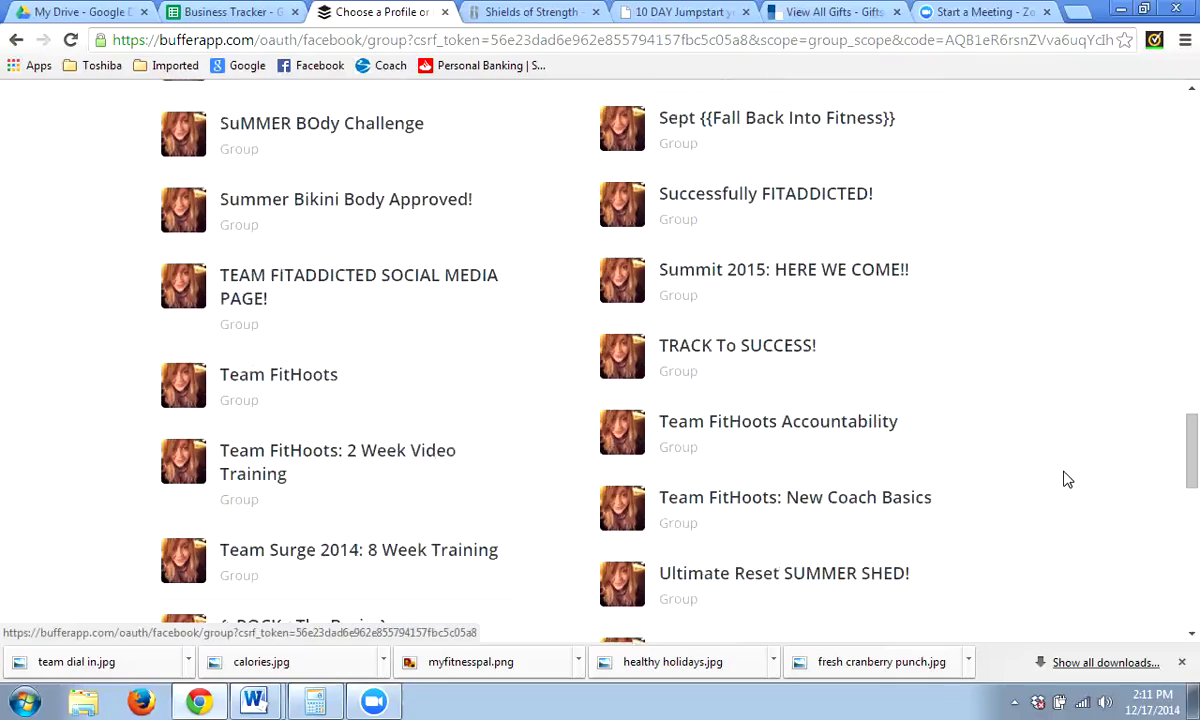
{"action": "scroll", "coordinate": [1073, 474], "scroll_direction": "up", "scroll_amount": 8}
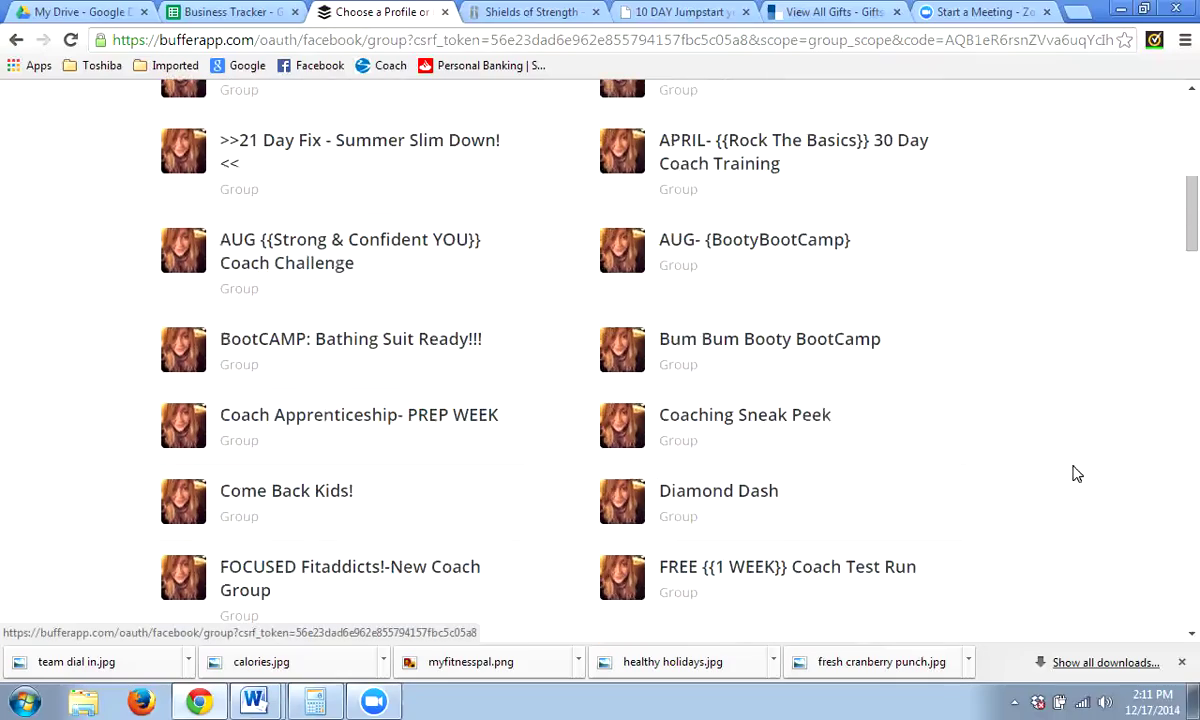
{"action": "scroll", "coordinate": [1074, 474], "scroll_direction": "down", "scroll_amount": 14}
{"action": "scroll", "coordinate": [1077, 474], "scroll_direction": "down", "scroll_amount": 13}
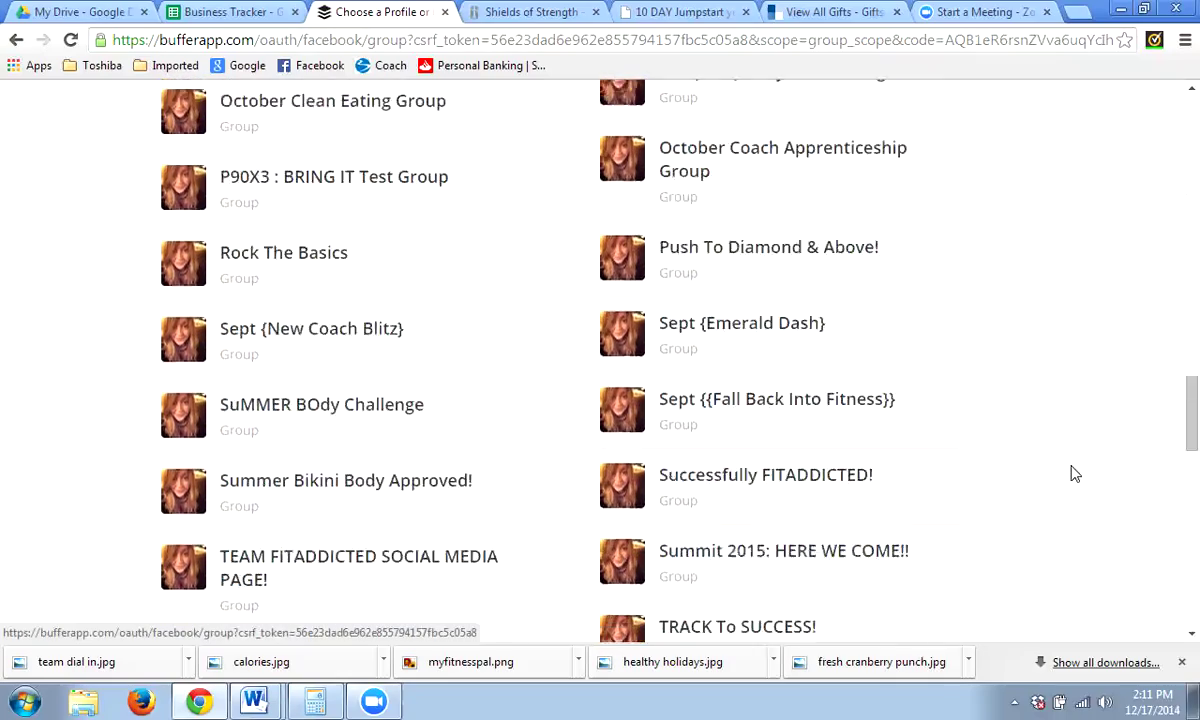
{"action": "scroll", "coordinate": [1070, 474], "scroll_direction": "up", "scroll_amount": 20}
{"action": "scroll", "coordinate": [1073, 472], "scroll_direction": "up", "scroll_amount": 3}
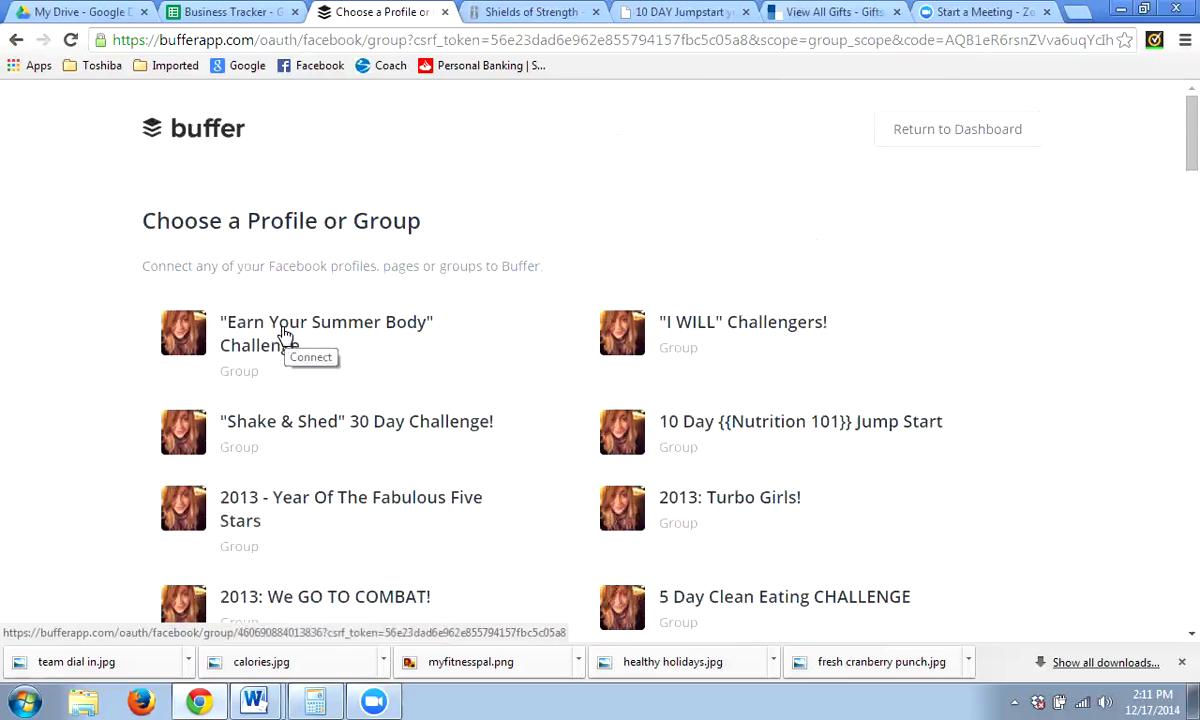
{"action": "left_click", "coordinate": [923, 132]}
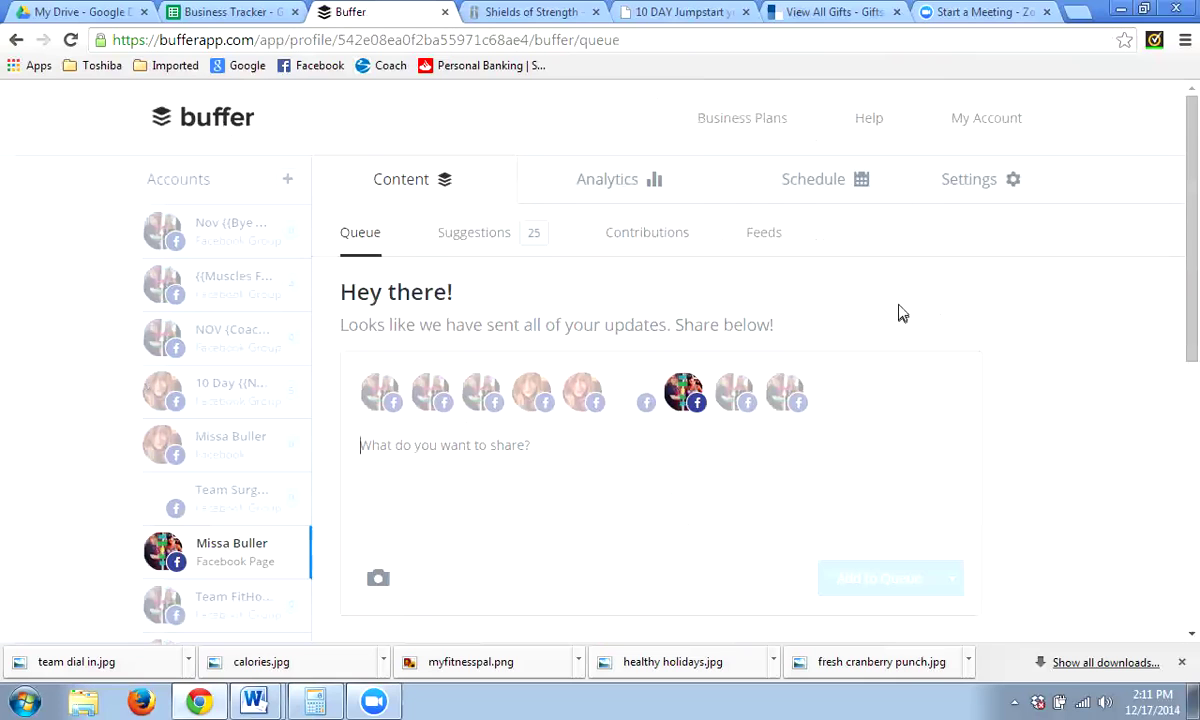
View the posting schedules of the Facebook page, the Team Surge group, the personal profile and the 10 Day {{Nutrition 101}} group
{"action": "mouse_move", "coordinate": [1015, 178]}
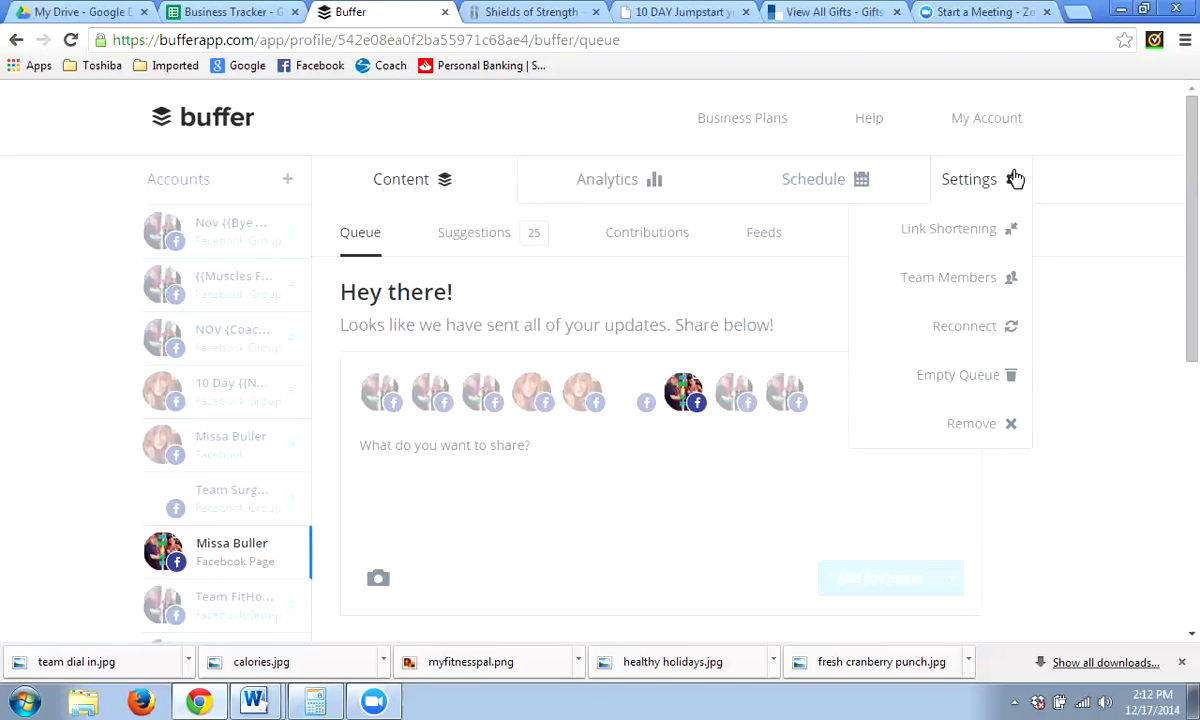
{"action": "left_click", "coordinate": [829, 184]}
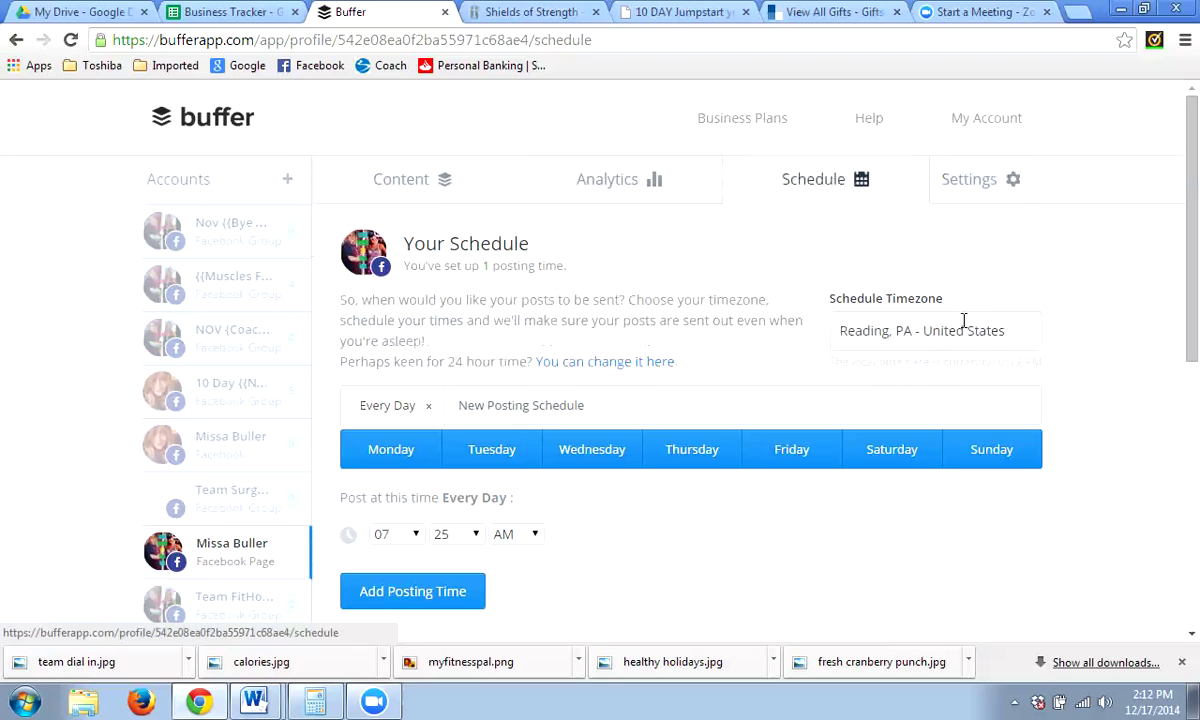
{"action": "left_click", "coordinate": [222, 510]}
{"action": "left_click", "coordinate": [228, 452]}
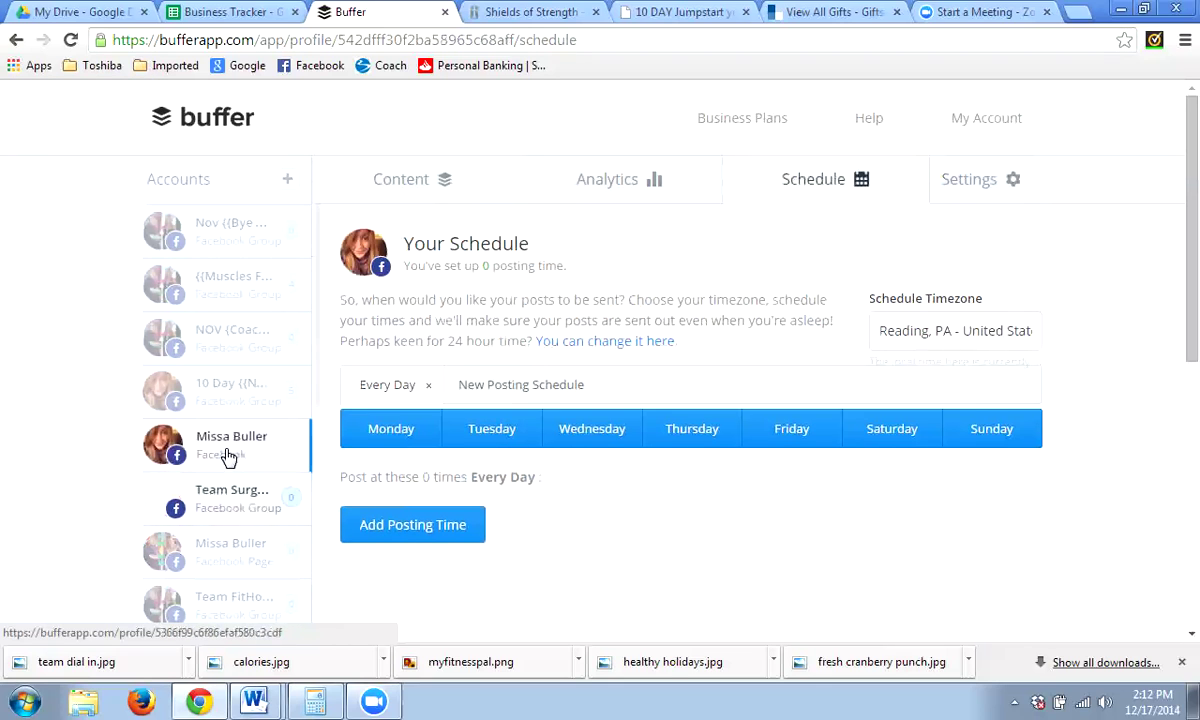
{"action": "left_click", "coordinate": [204, 395]}
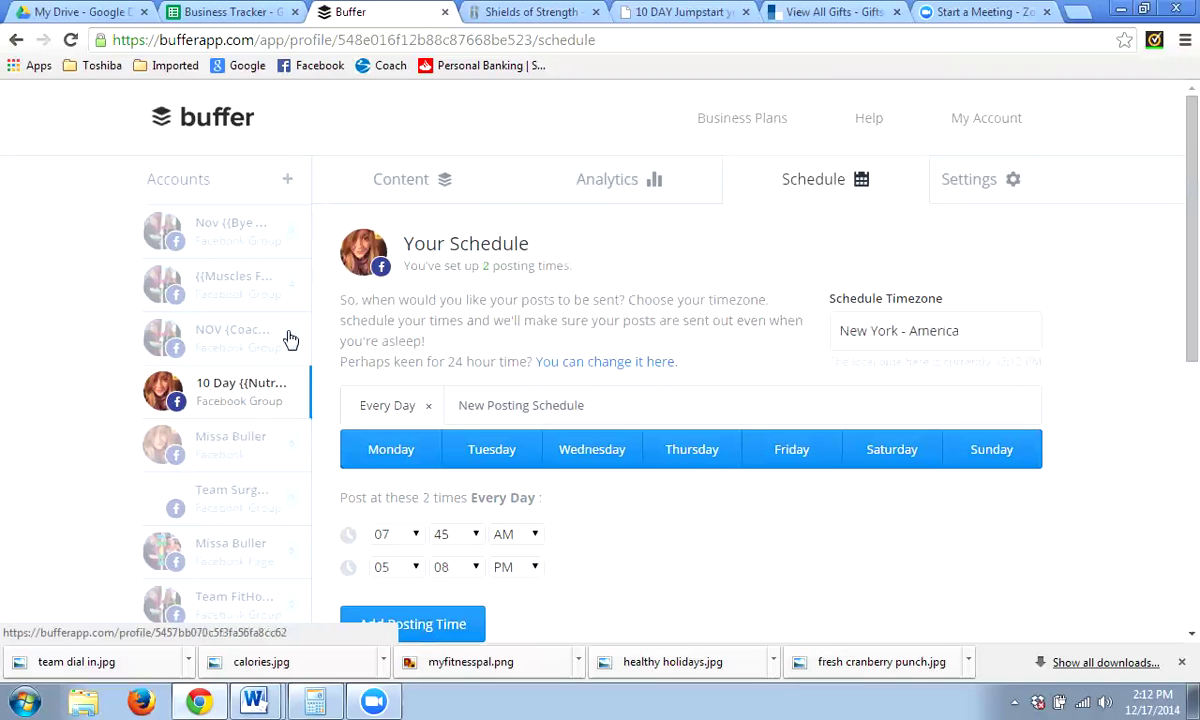
Check the posting schedules of the NOV {Coach, {{Muscles For, Team FitHoots and Team Surge groups
{"action": "left_click", "coordinate": [250, 336]}
{"action": "left_click", "coordinate": [240, 290]}
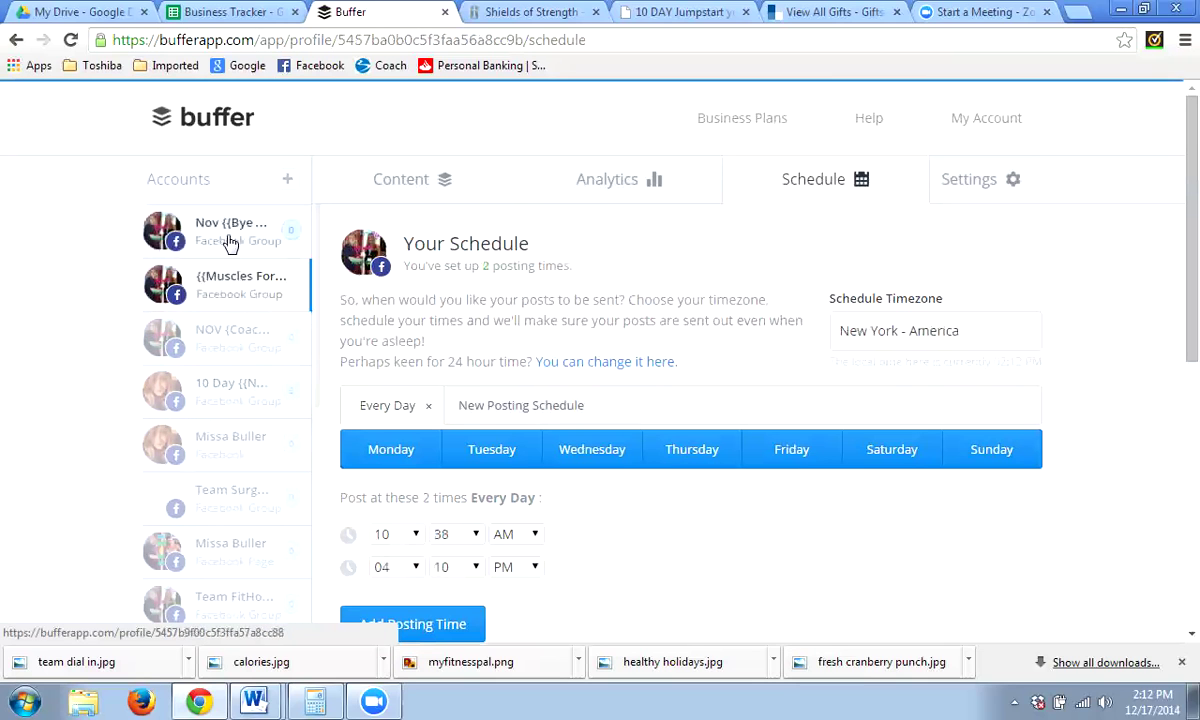
{"action": "left_click", "coordinate": [210, 334]}
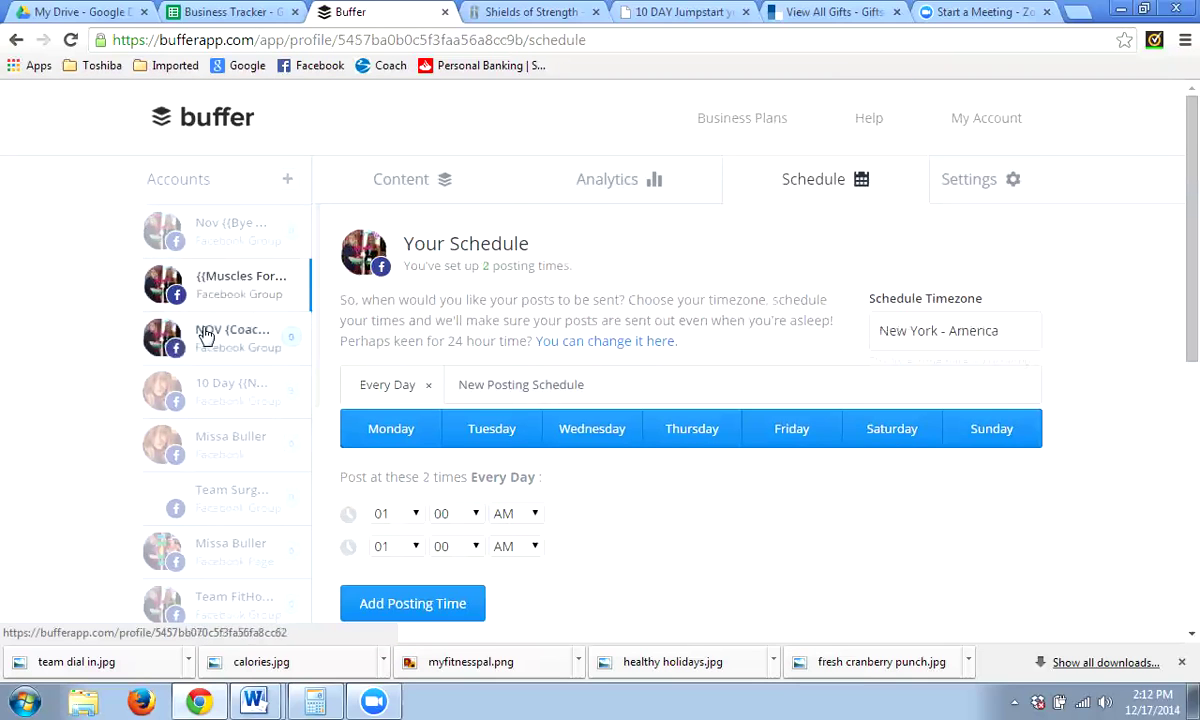
{"action": "left_click", "coordinate": [222, 545]}
{"action": "left_click", "coordinate": [196, 605]}
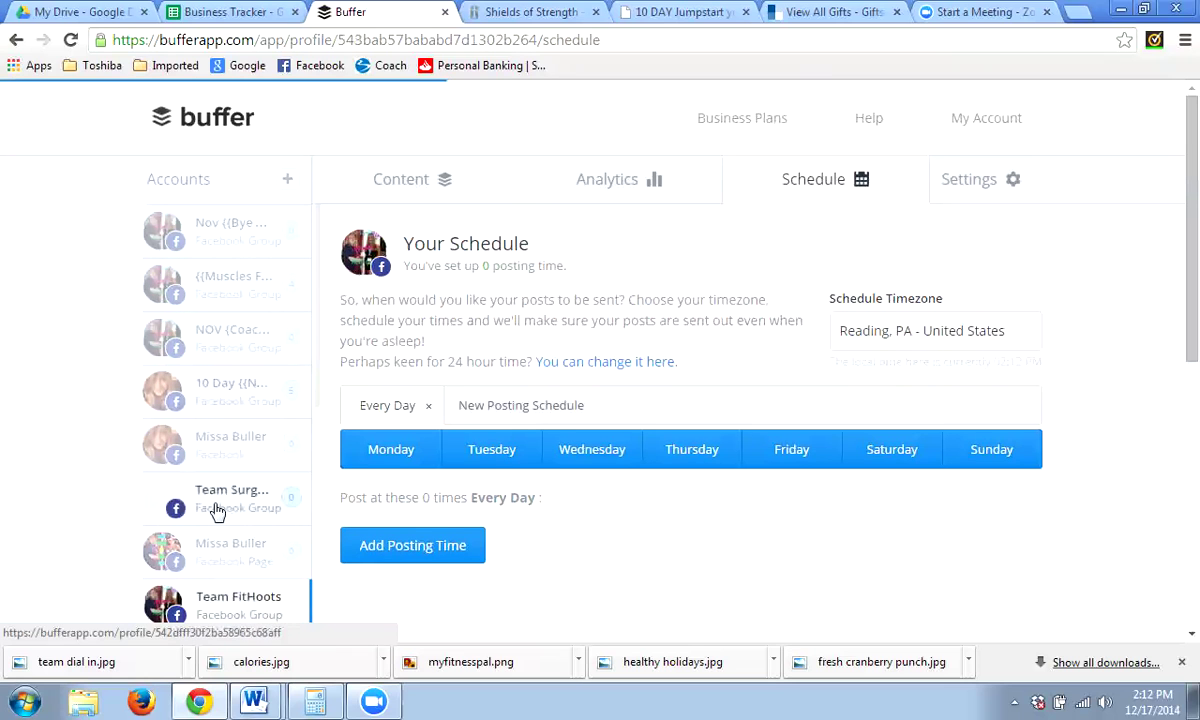
{"action": "left_click", "coordinate": [217, 510]}
{"action": "scroll", "coordinate": [240, 555], "scroll_direction": "down", "scroll_amount": 1}
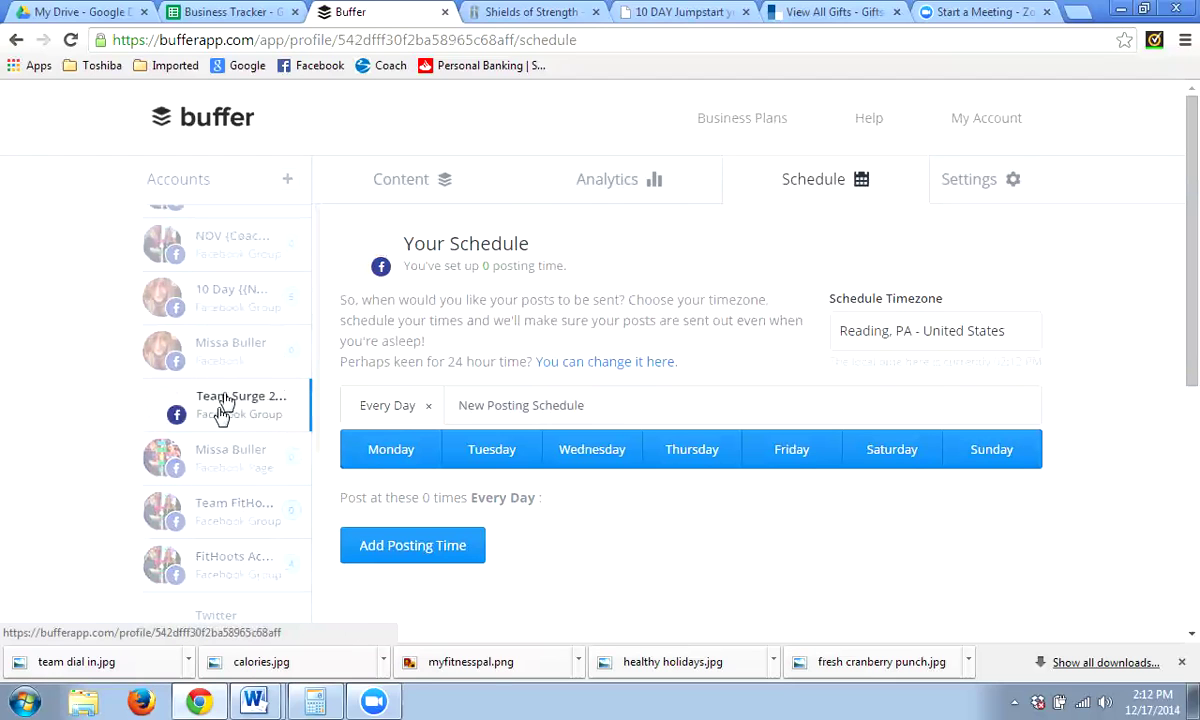
Compare the personal profile's posting schedule with those of the 10 Day {{Nutrition 101}} and NOV {Coach groups
{"action": "left_click", "coordinate": [228, 350]}
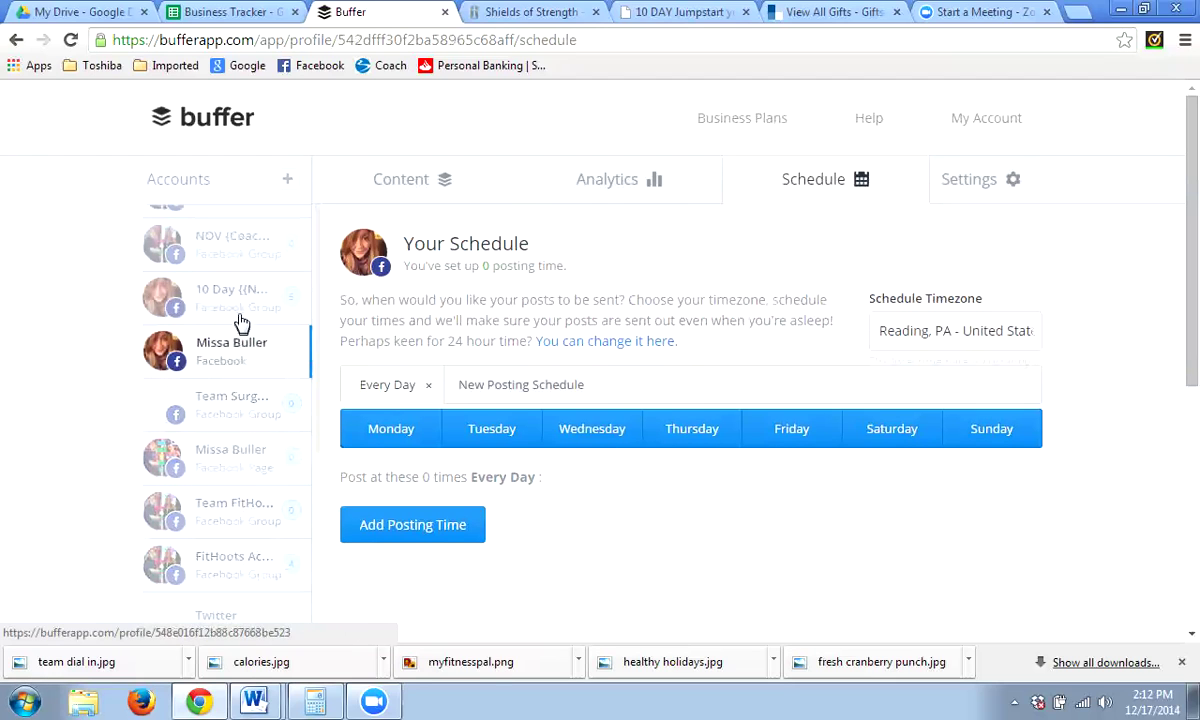
{"action": "left_click", "coordinate": [240, 318]}
{"action": "left_click", "coordinate": [243, 264]}
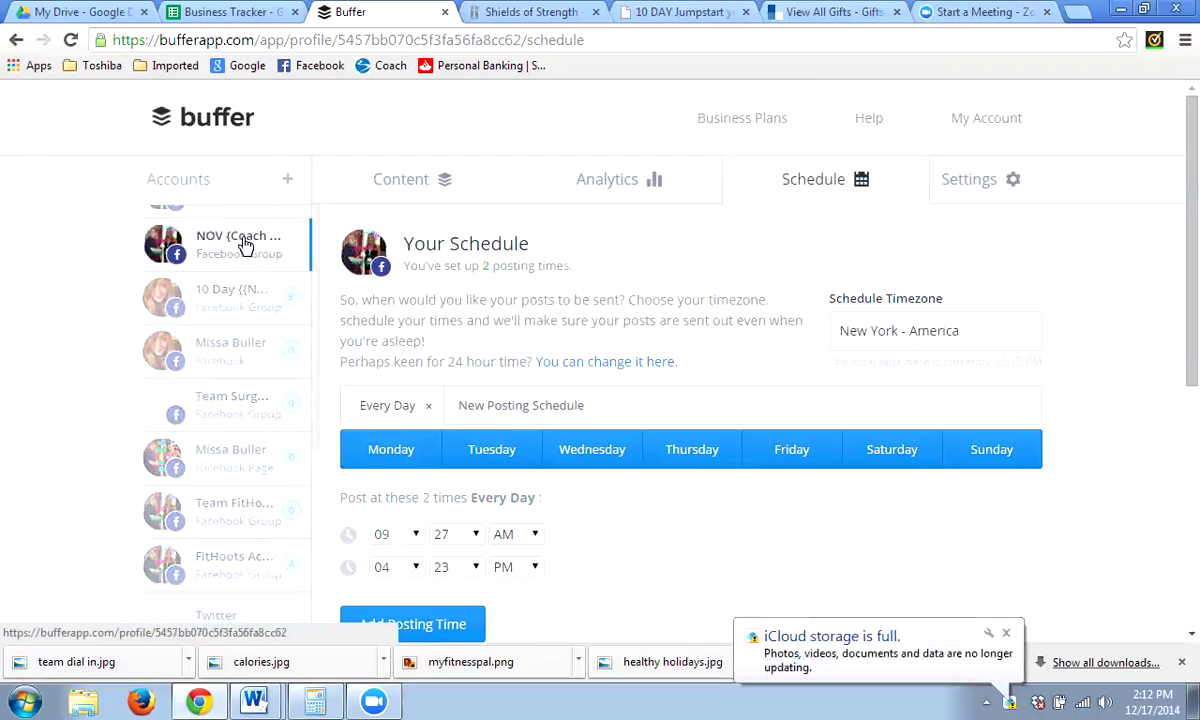
{"action": "left_click", "coordinate": [240, 298]}
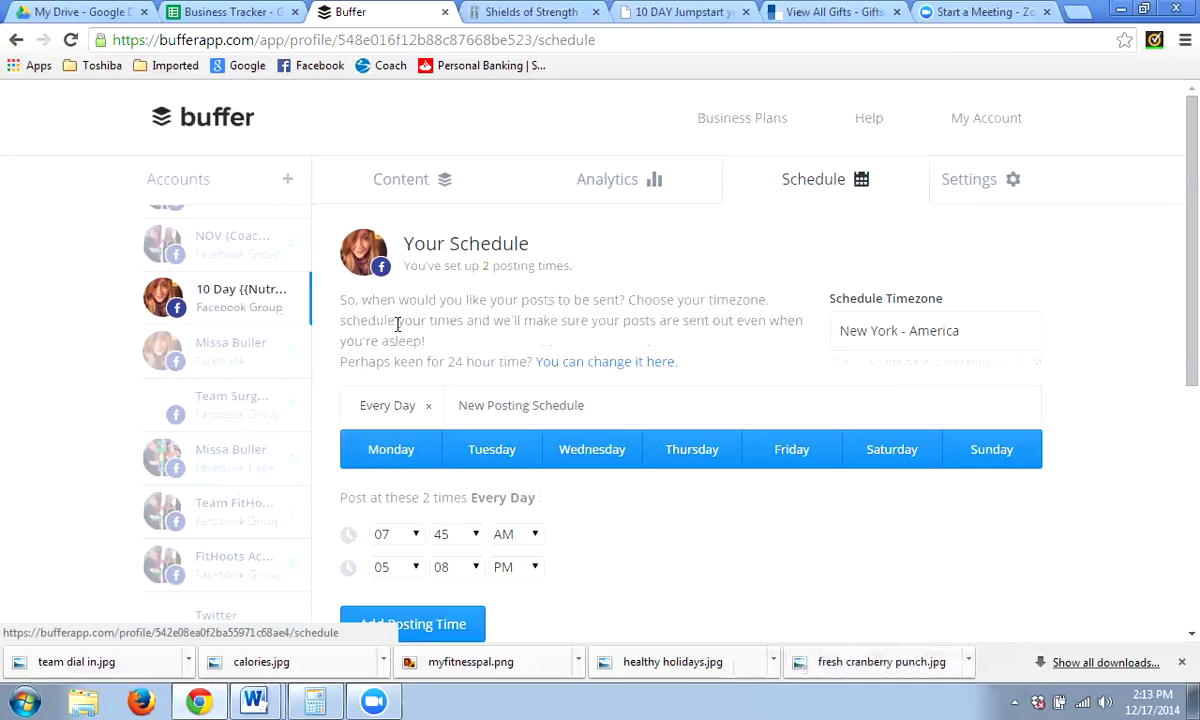
Open the content queue of the 10 Day {{Nutrition 101}} Jump Start group and start composing a new post
{"action": "left_click", "coordinate": [401, 190]}
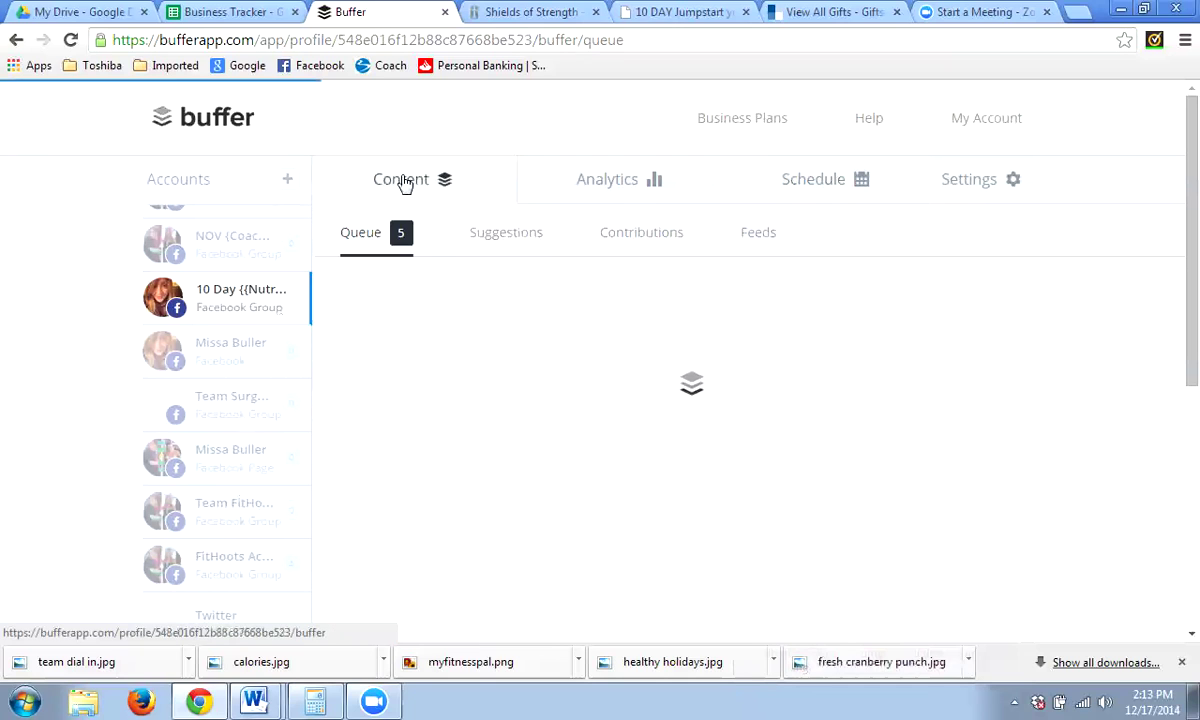
{"action": "left_click", "coordinate": [501, 300]}
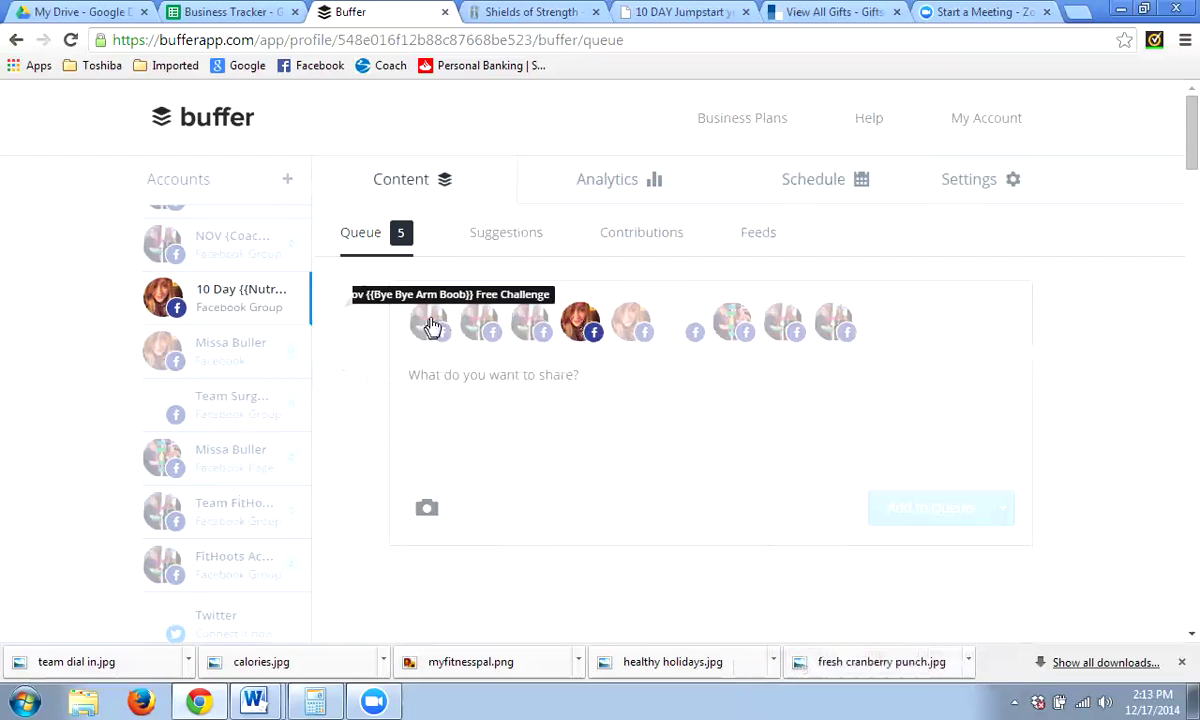
Try selecting the FitHoots Accountability group, the Team FitHoots group and the Facebook page as post destinations, and clear them again
{"action": "left_click", "coordinate": [833, 322]}
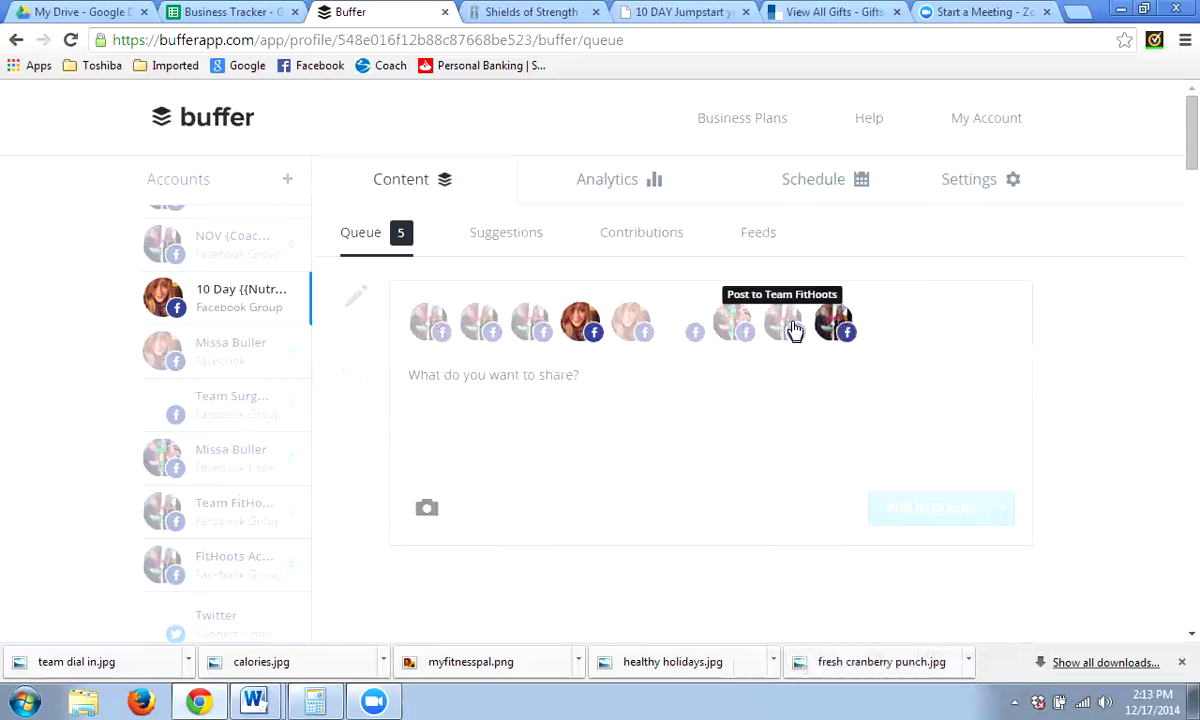
{"action": "left_click", "coordinate": [783, 322]}
{"action": "left_click", "coordinate": [733, 322]}
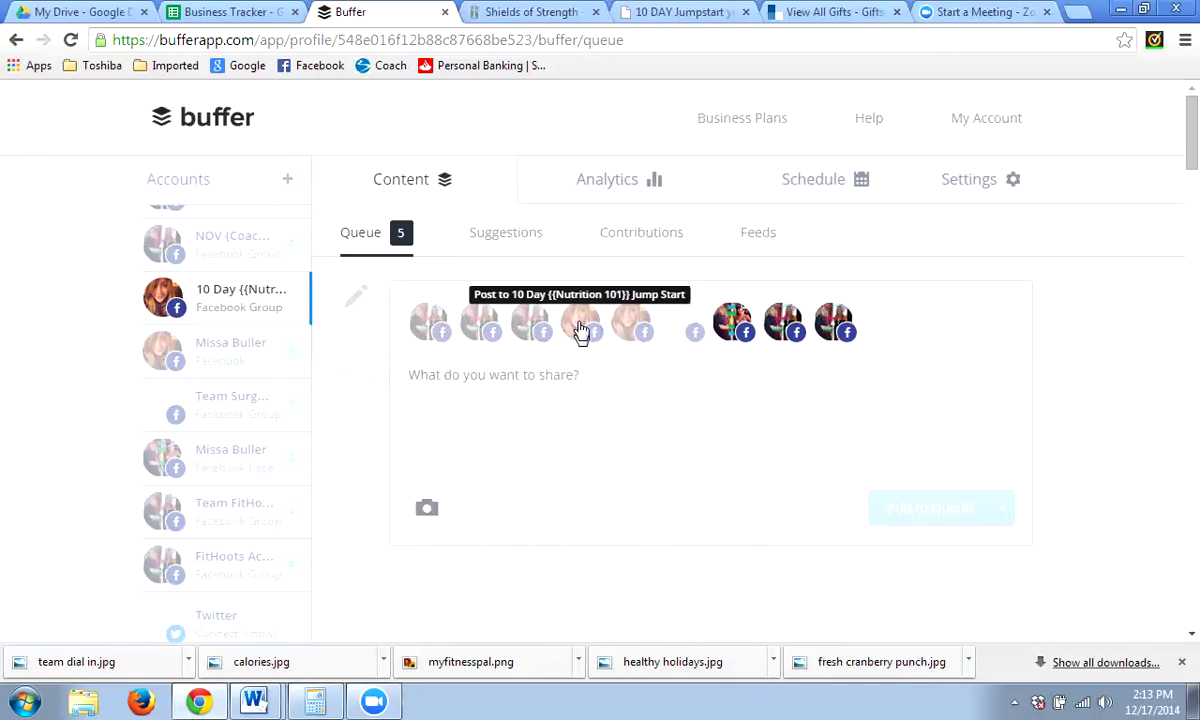
{"action": "left_click", "coordinate": [733, 324]}
{"action": "left_click", "coordinate": [785, 326]}
{"action": "left_click", "coordinate": [834, 326]}
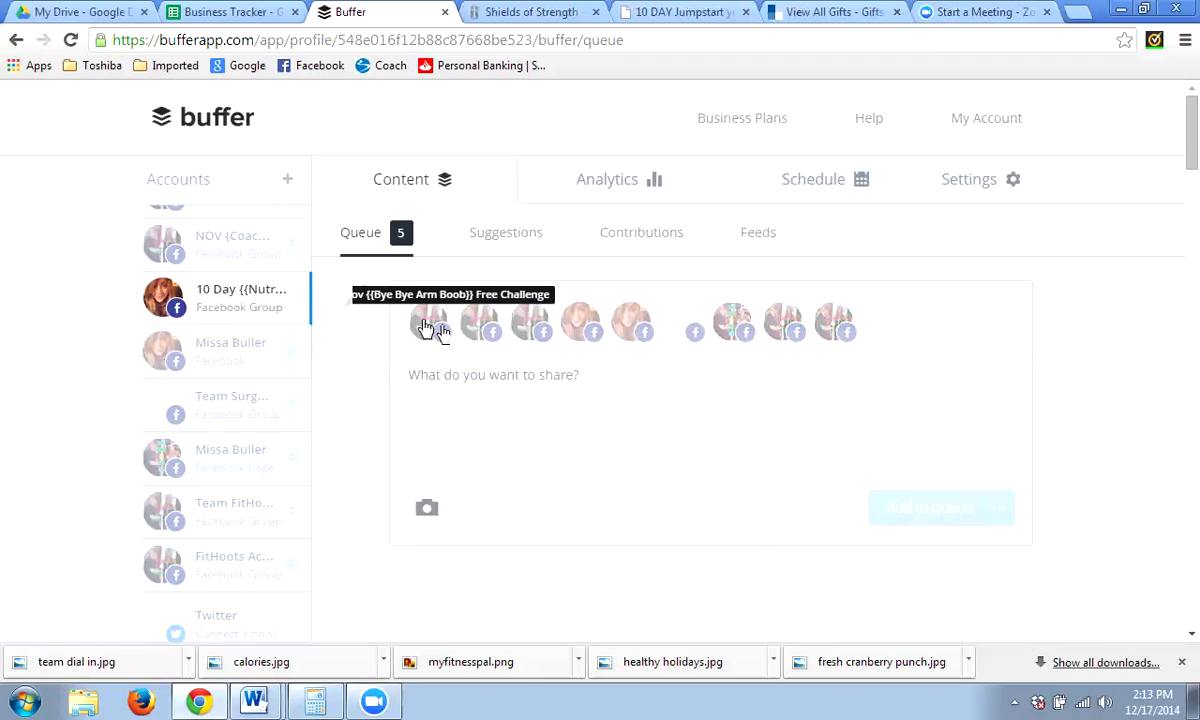
Select Nov {{Bye Bye Arm Boob}} Free Challenge, the NOV {Coach group and 10 Day {{Nutrition 101}} Jump Start as the post's destinations
{"action": "left_click", "coordinate": [433, 324]}
{"action": "left_click", "coordinate": [530, 324]}
{"action": "left_click", "coordinate": [581, 324]}
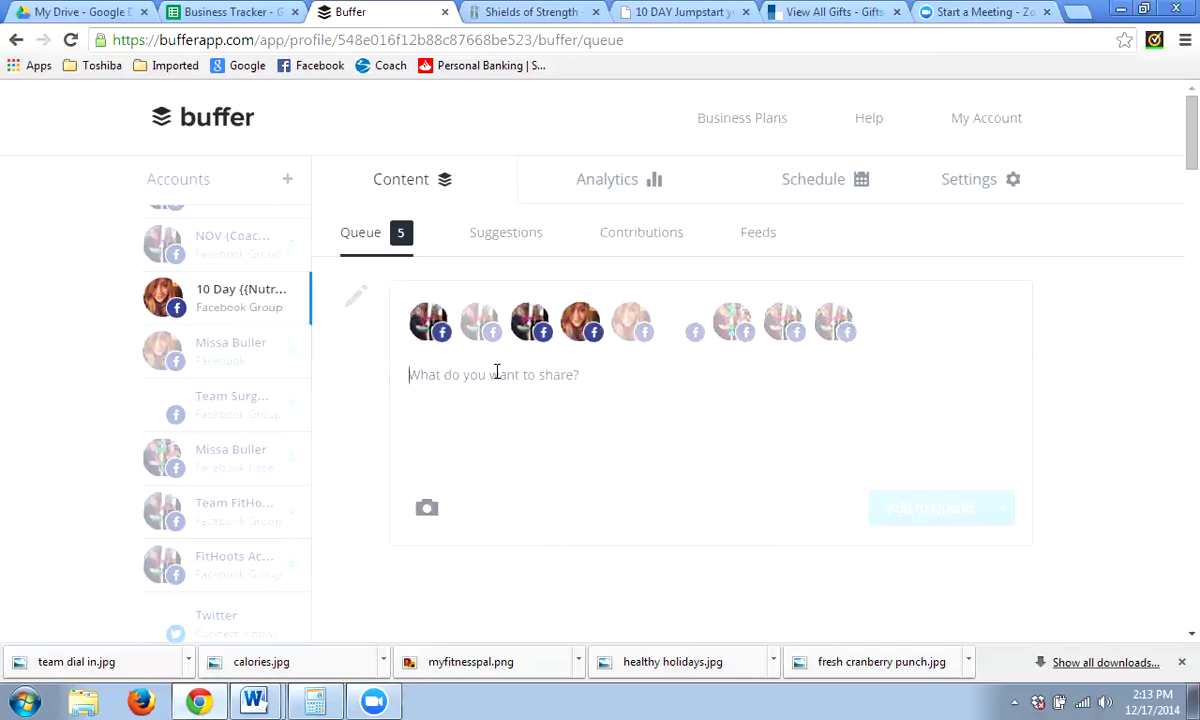
Try entering the sample text "jdjdj" in the post and erase it
{"action": "type", "text": "jdjdj"}
{"action": "key", "text": "BackSpace"}
{"action": "key", "text": "BackSpace"}
{"action": "key", "text": "BackSpace"}
{"action": "key", "text": "BackSpace"}
{"action": "key", "text": "BackSpace"}
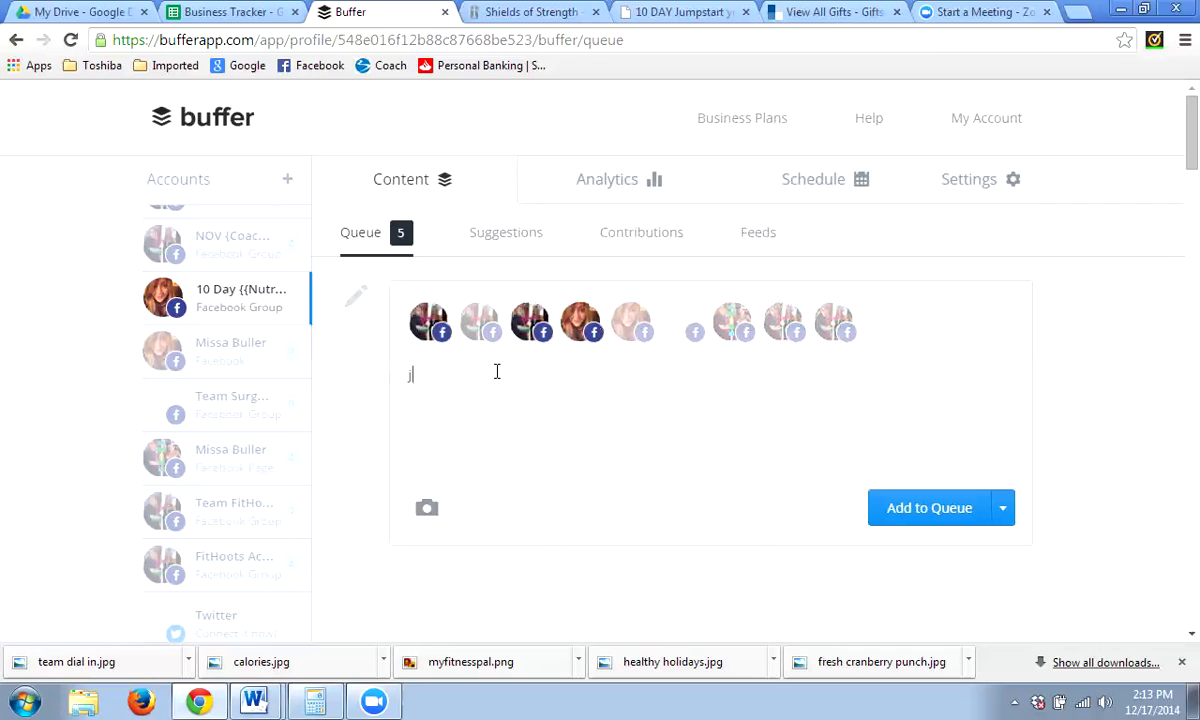
Start adding a photo to the post and browse from the Desktop to the BeachBody pictures folder
{"action": "left_click", "coordinate": [425, 512]}
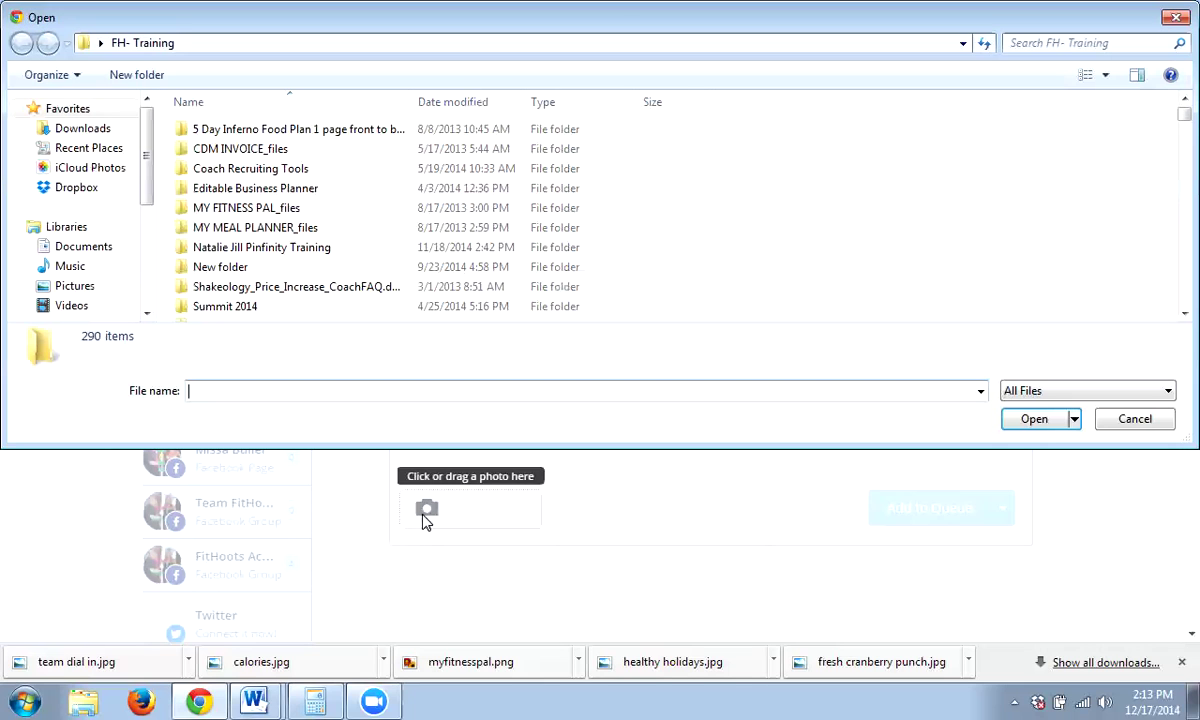
{"action": "left_click", "coordinate": [203, 42]}
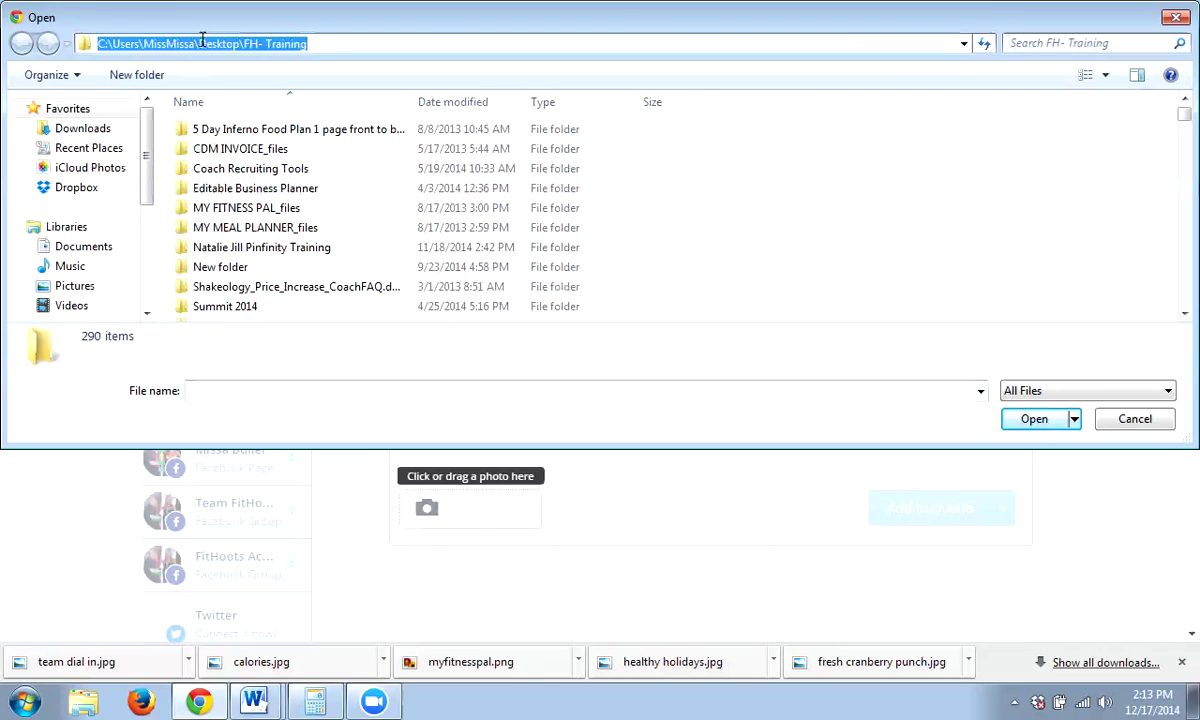
{"action": "type", "text": "desk"}
{"action": "key", "text": "Down"}
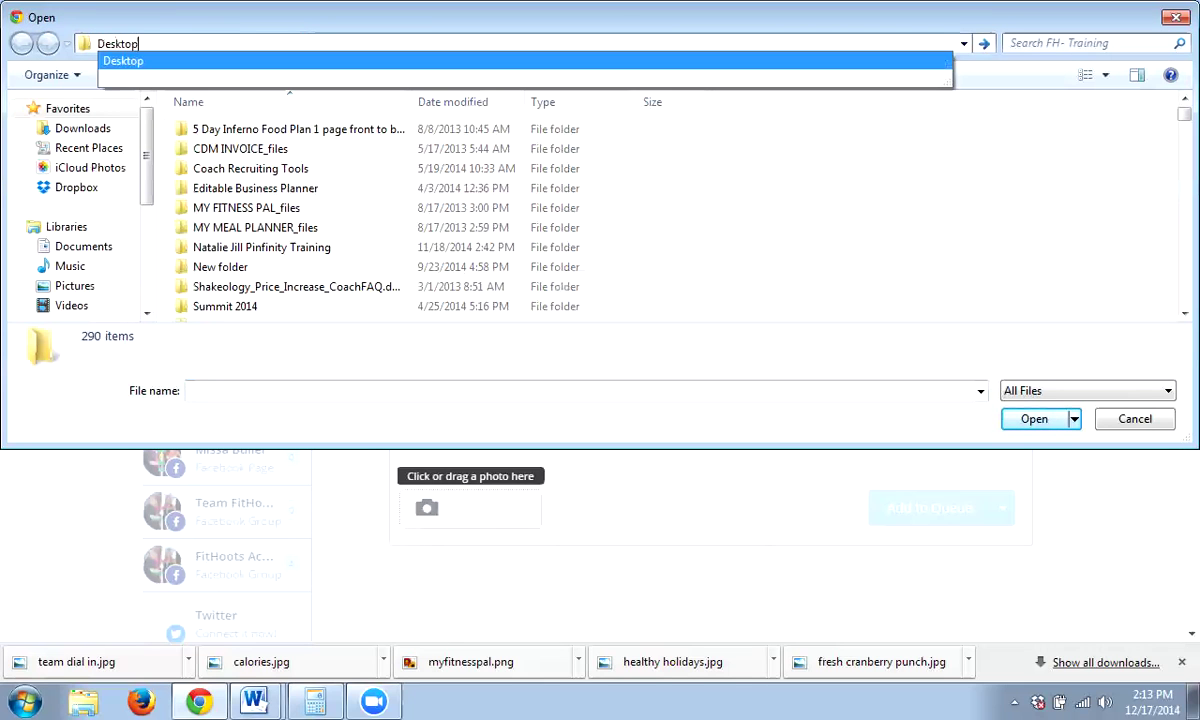
{"action": "key", "text": "Return"}
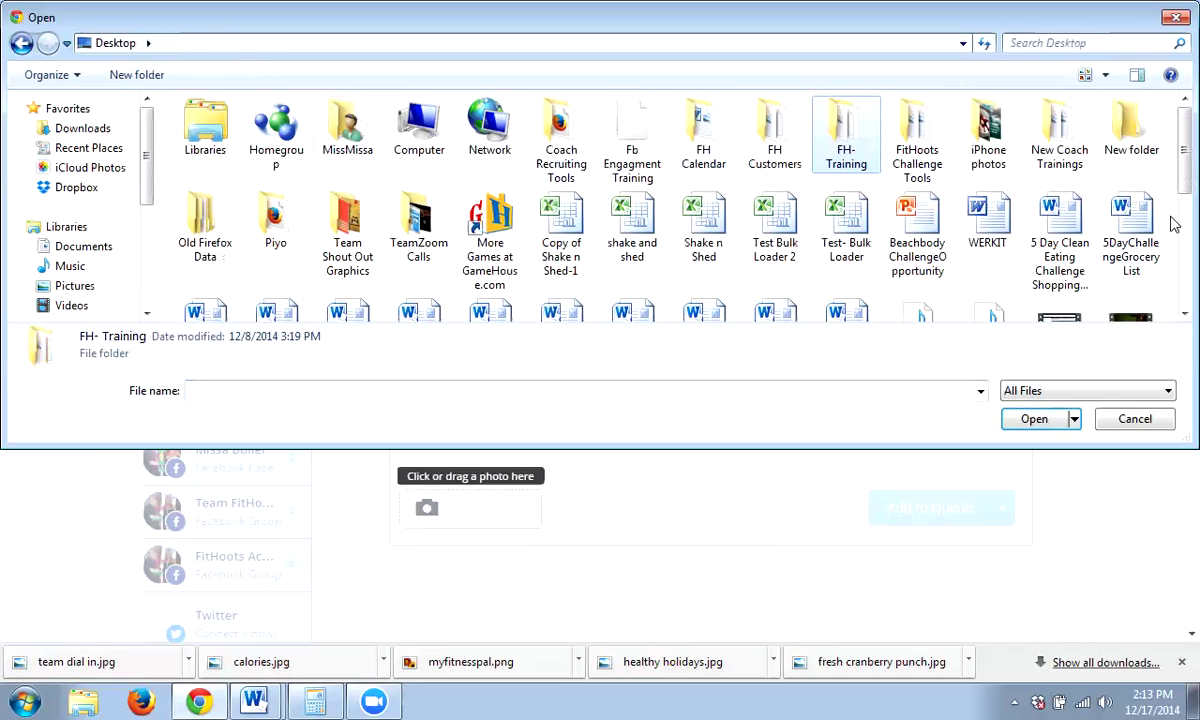
{"action": "scroll", "coordinate": [1175, 233], "scroll_direction": "down", "scroll_amount": 3}
{"action": "scroll", "coordinate": [1175, 233], "scroll_direction": "down", "scroll_amount": 2}
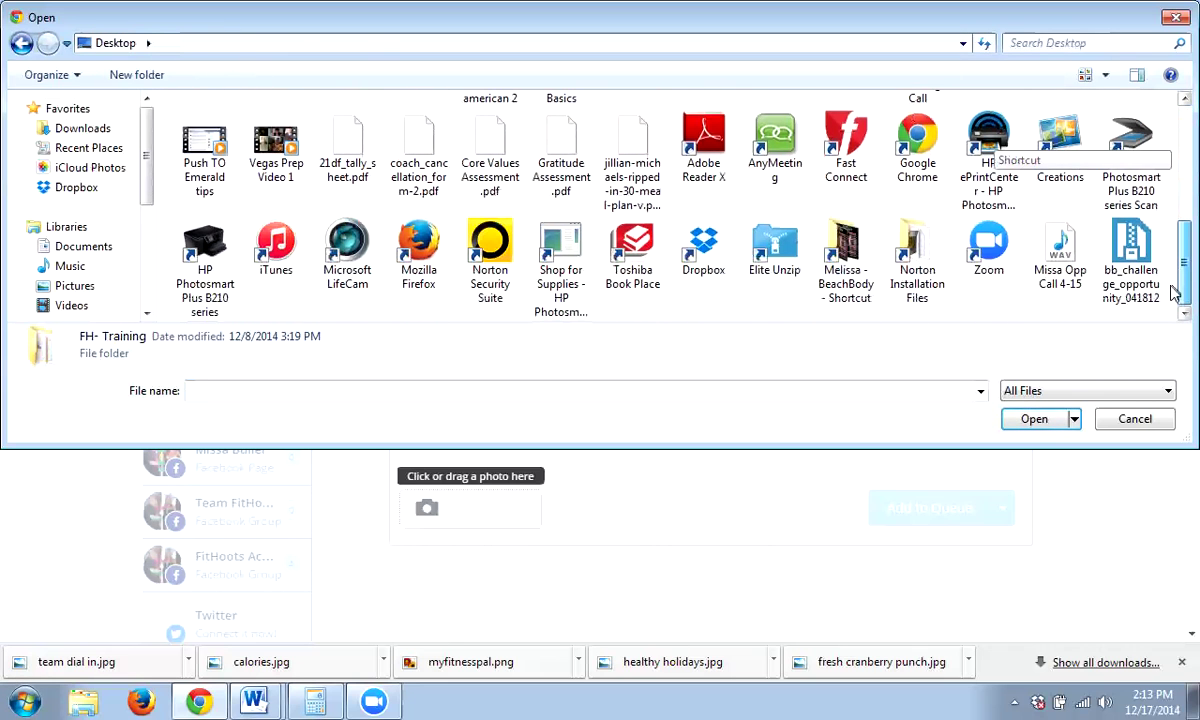
{"action": "double_click", "coordinate": [850, 245]}
Attach the picture with the cartoon eyes, located between the Photo Challenge and 50 Reasons graphics, to the post
{"action": "mouse_move", "coordinate": [1180, 163]}
{"action": "left_mouse_down"}
{"action": "mouse_move", "coordinate": [1175, 252]}
{"action": "mouse_move", "coordinate": [1175, 166]}
{"action": "left_mouse_up"}
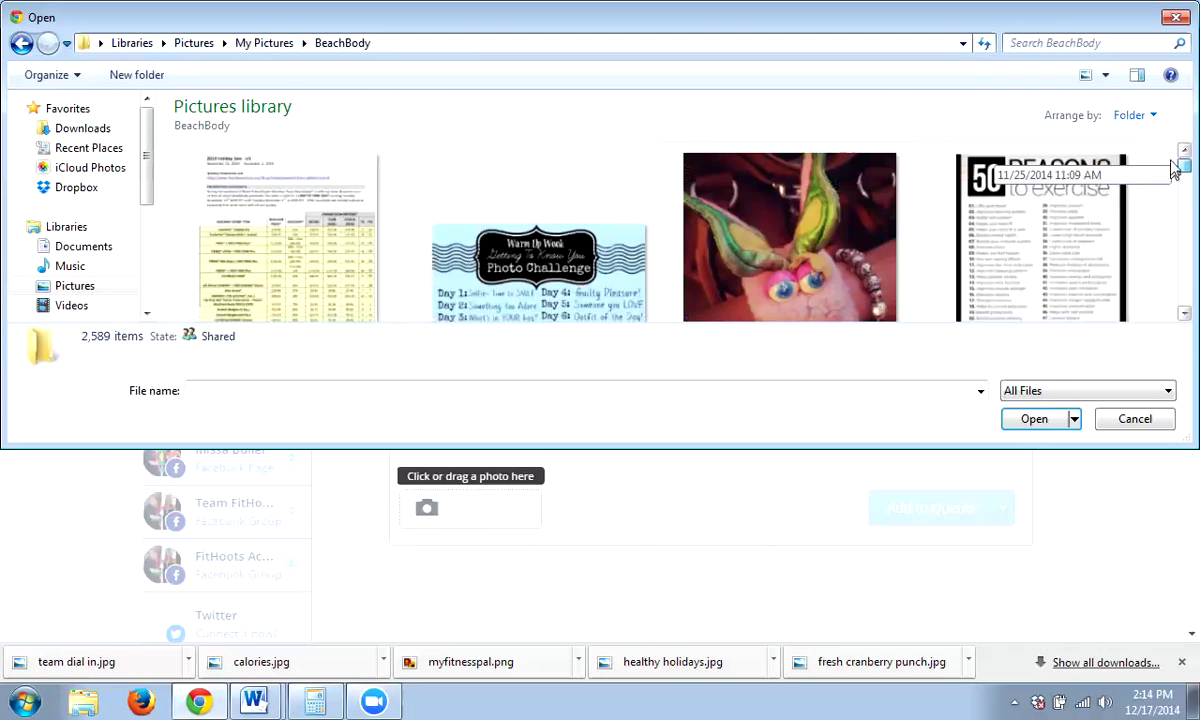
{"action": "left_click", "coordinate": [812, 234]}
{"action": "double_click", "coordinate": [812, 234]}
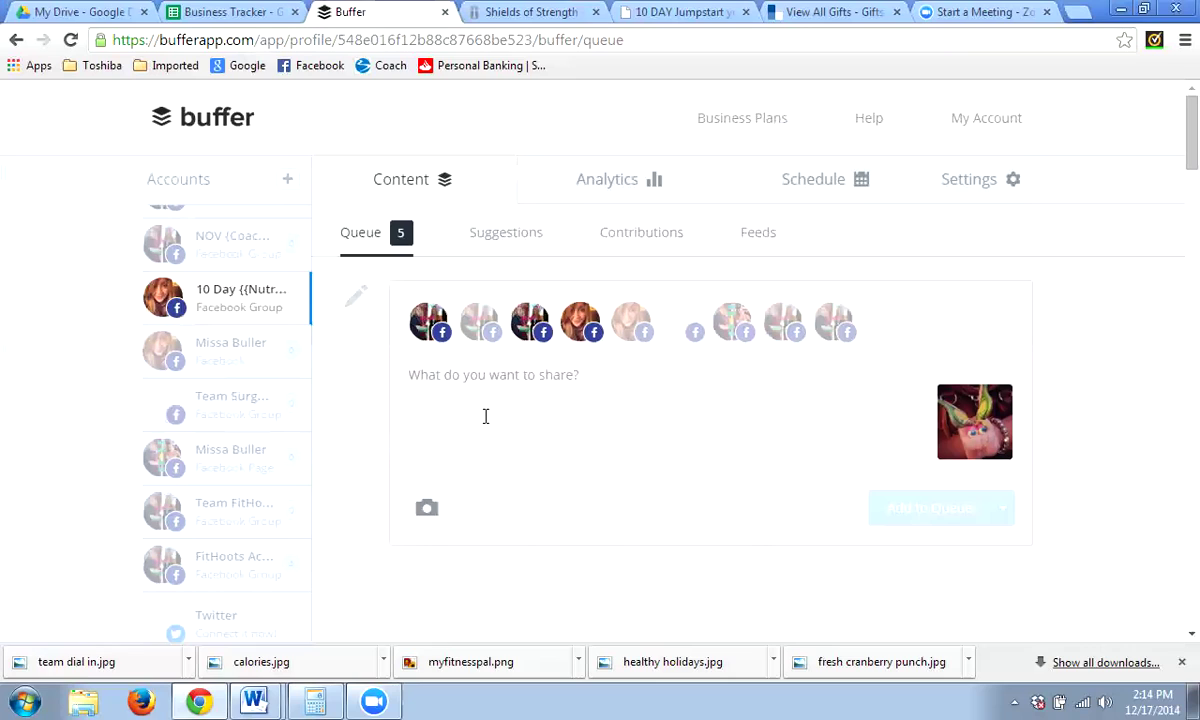
Begin the post text with "#tbt" and, on a new line, "Does anyone remember the YEAR this was the HOT TOY??"
{"action": "type", "text": "#tbt"}
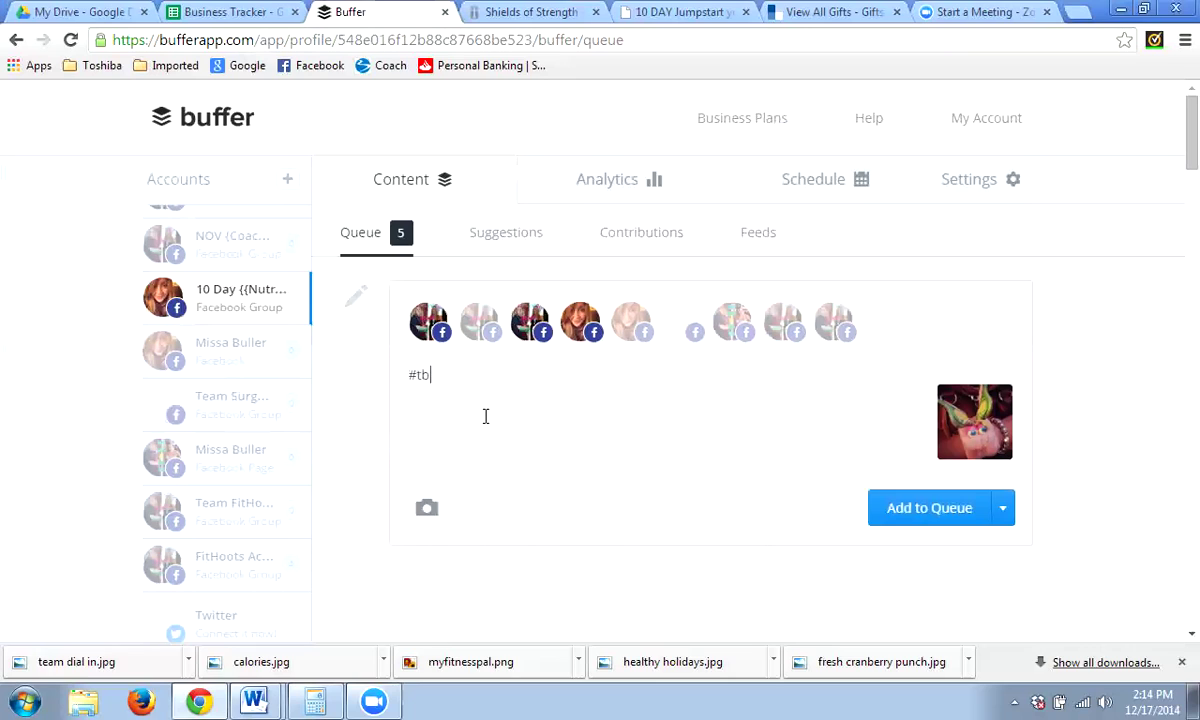
{"action": "key", "text": "Return"}
{"action": "key", "text": "Return"}
{"action": "type", "text": "Did"}
{"action": "key", "text": "BackSpace"}
{"action": "key", "text": "BackSpace"}
{"action": "key", "text": "BackSpace"}
{"action": "type", "text": "oes anyone remember the "}
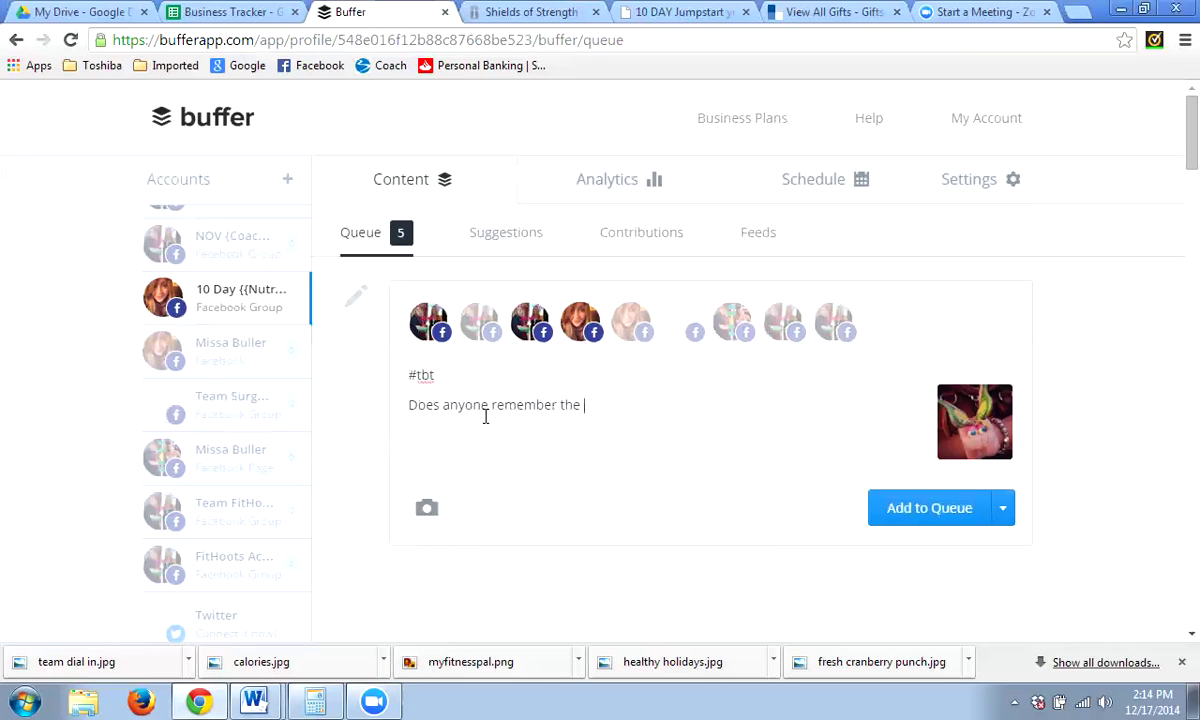
{"action": "type", "text": "YEAR this wast"}
{"action": "key", "text": "BackSpace"}
{"action": "type", "text": "the HOT TOY??"}
Add the line "Better yet.. does anyone even remember what this is?? :) #80childs" and correct the misspelled "remember"
{"action": "key", "text": "Return"}
{"action": "type", "text": "Better yet.. does "}
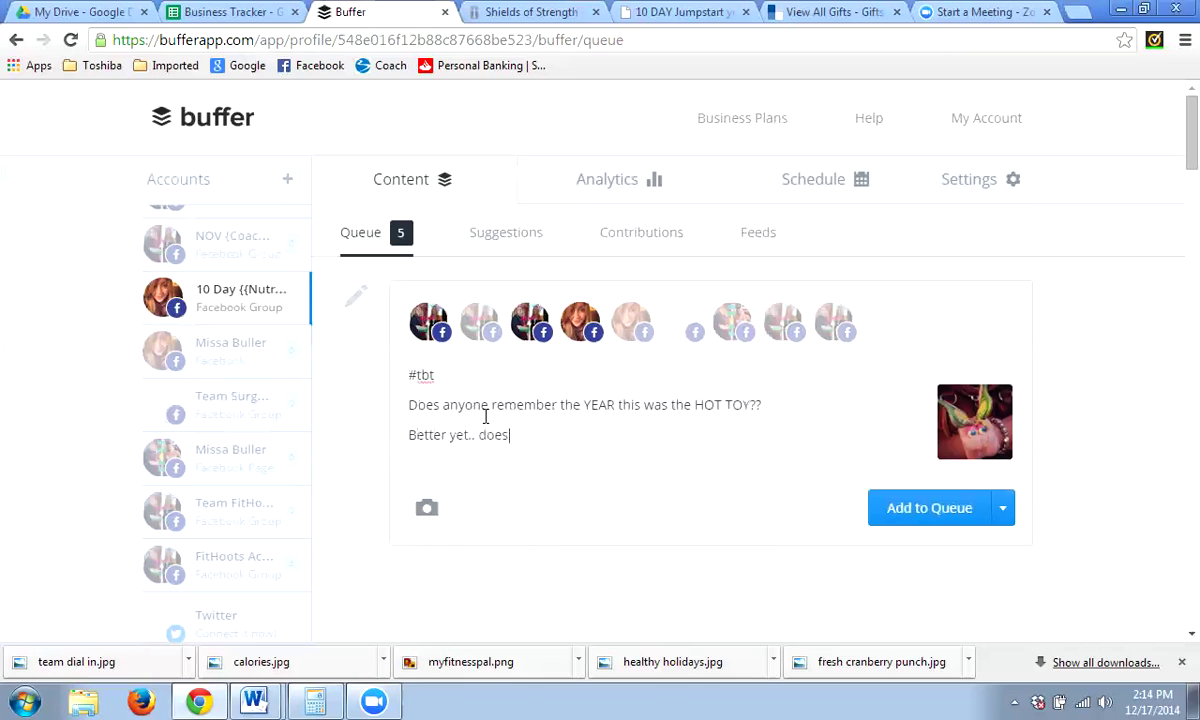
{"action": "type", "text": "anyone even re"}
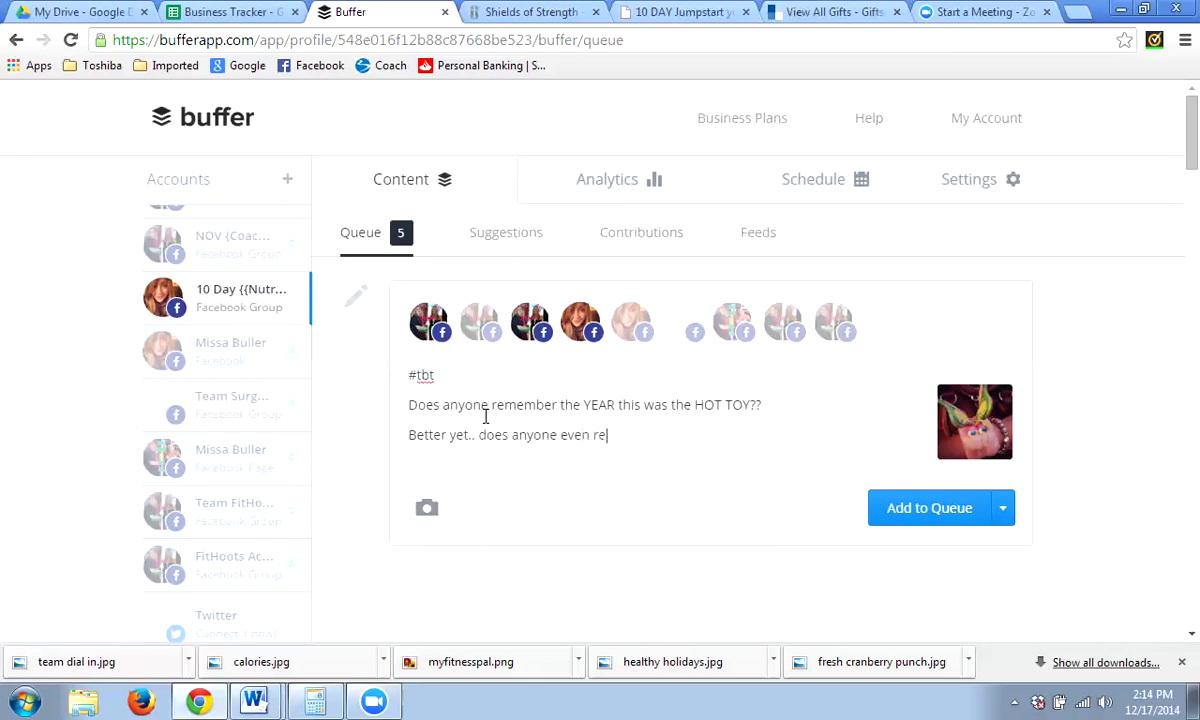
{"action": "type", "text": "meber what this"}
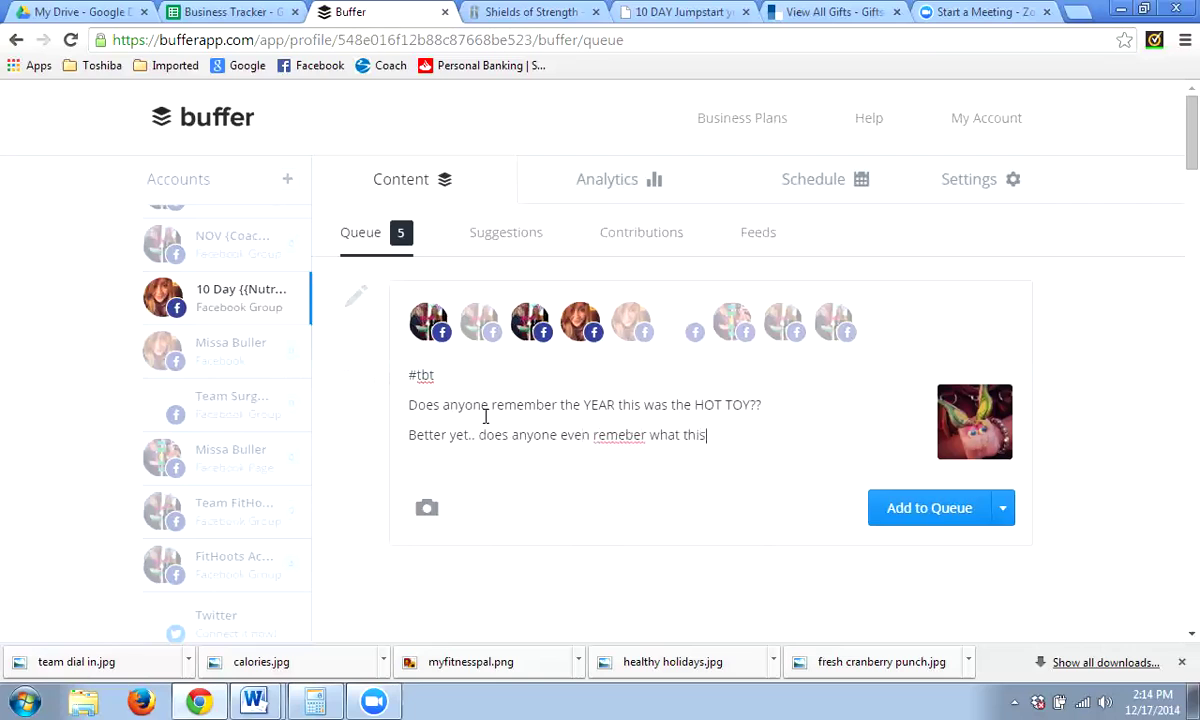
{"action": "type", "text": " is?? ') #80childs"}
{"action": "right_click", "coordinate": [632, 437]}
{"action": "left_click", "coordinate": [700, 218]}
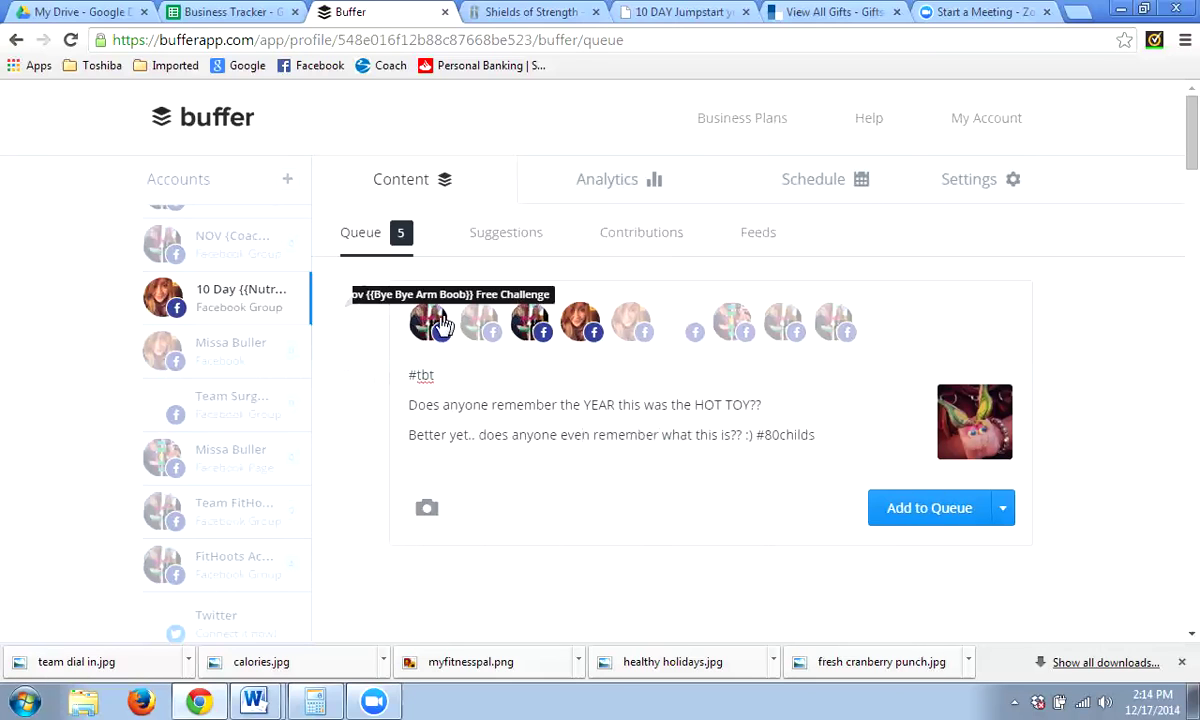
Deselect all the chosen groups and make the personal Facebook profile the post's only destination
{"action": "left_click", "coordinate": [530, 322]}
{"action": "left_click", "coordinate": [588, 322]}
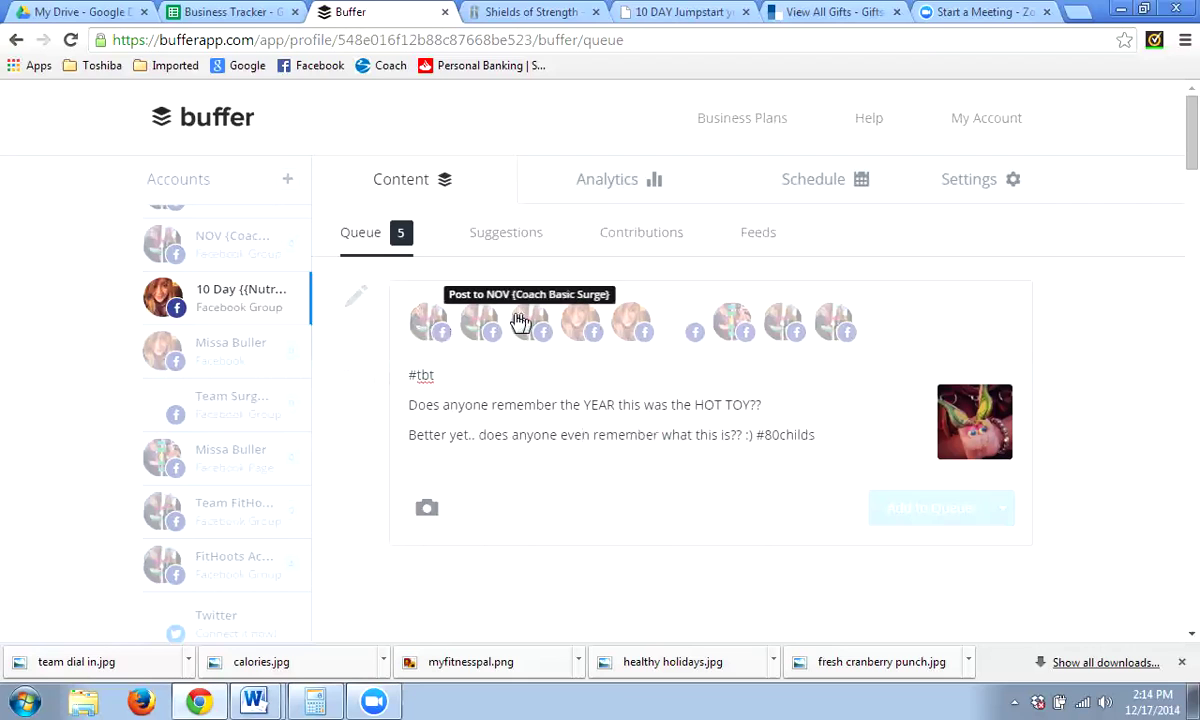
{"action": "left_click", "coordinate": [624, 330]}
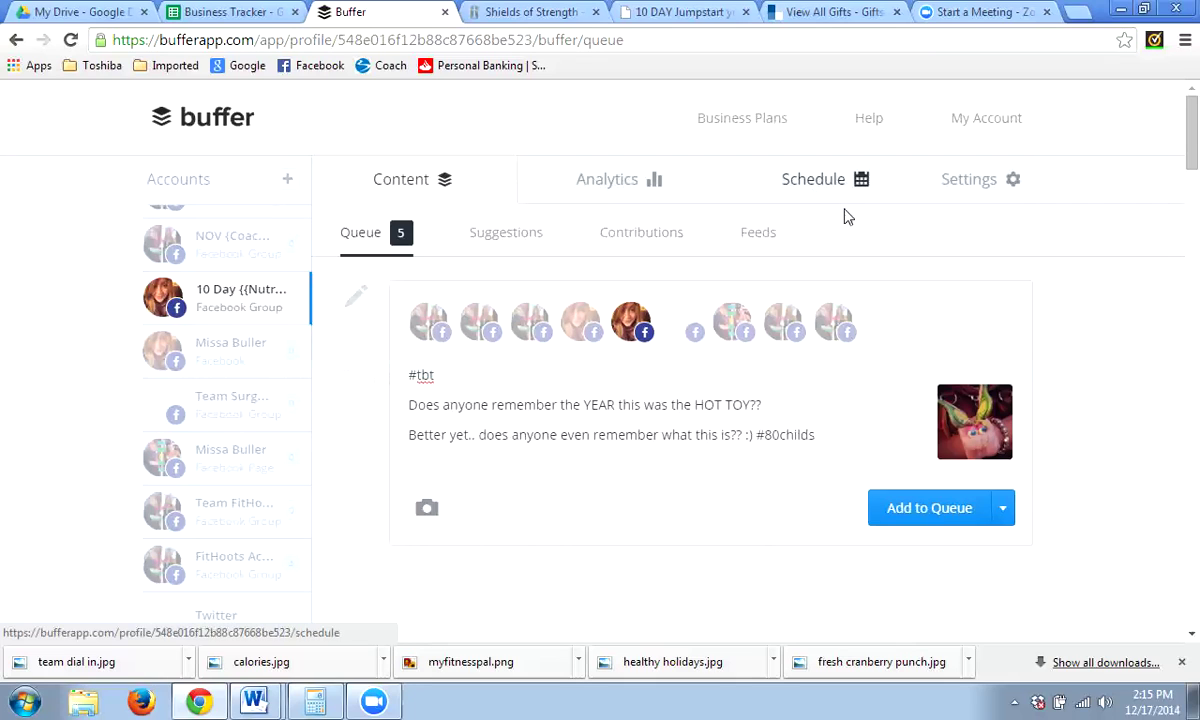
Schedule the post for December 18, 2014 at 12:16 PM
{"action": "left_click", "coordinate": [1006, 510]}
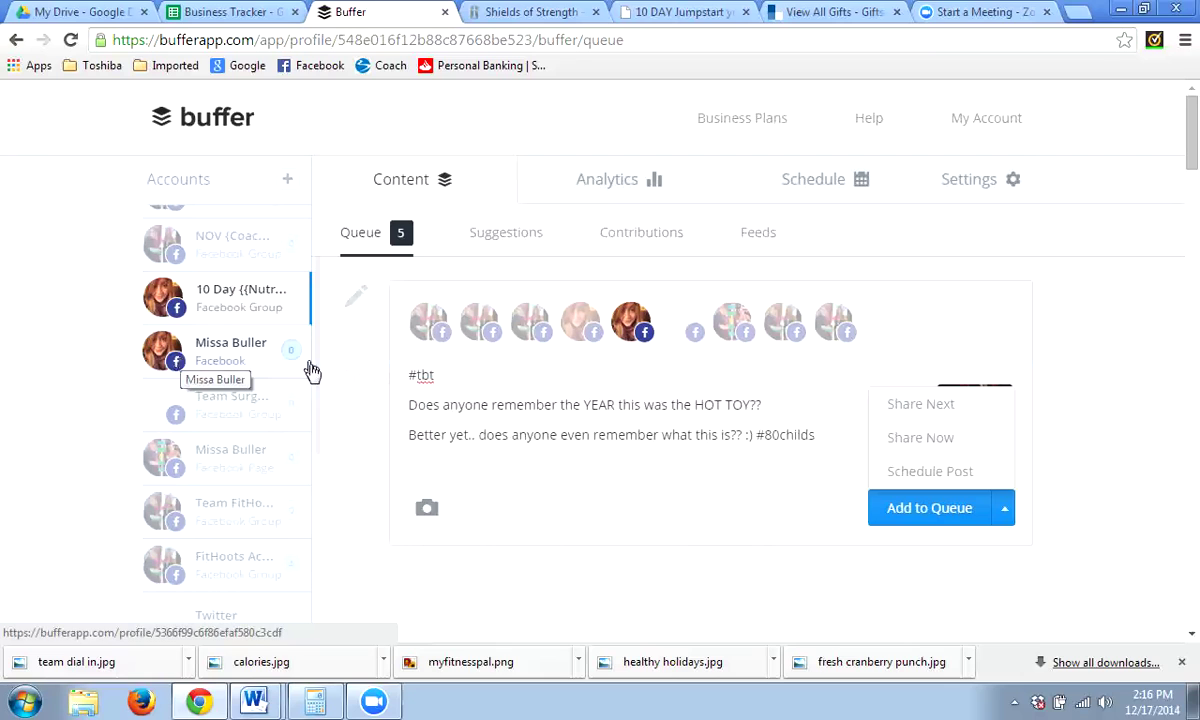
{"action": "left_click", "coordinate": [972, 476]}
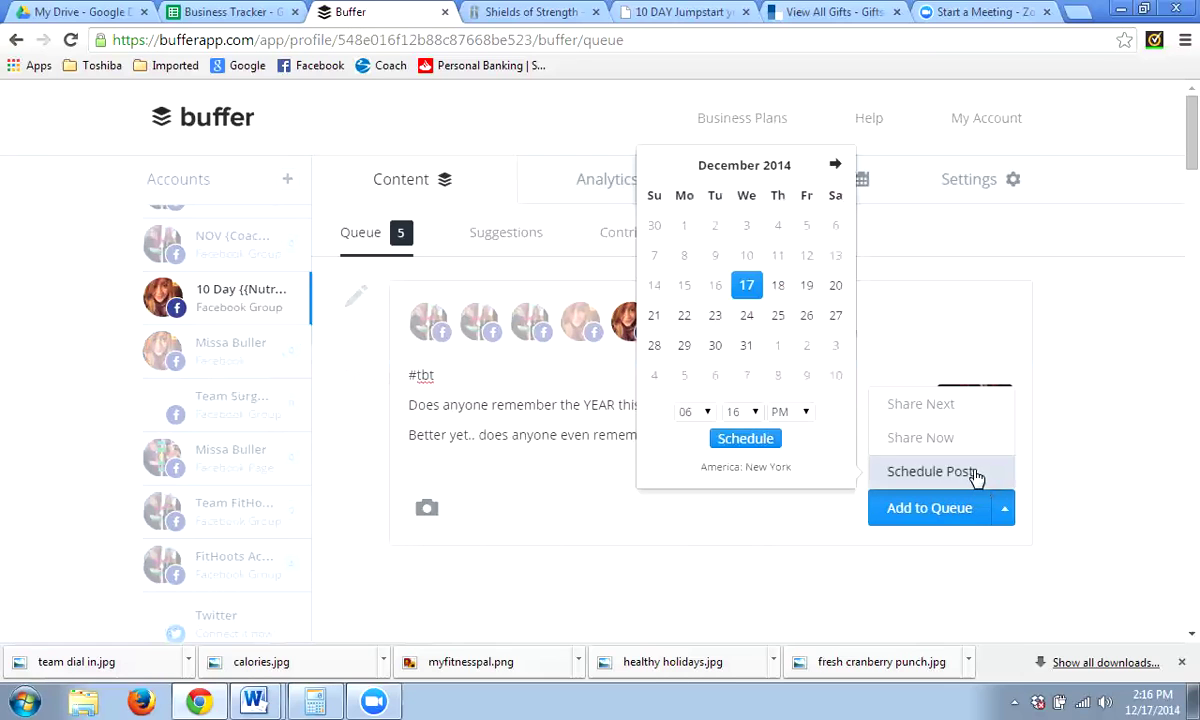
{"action": "left_click", "coordinate": [778, 286]}
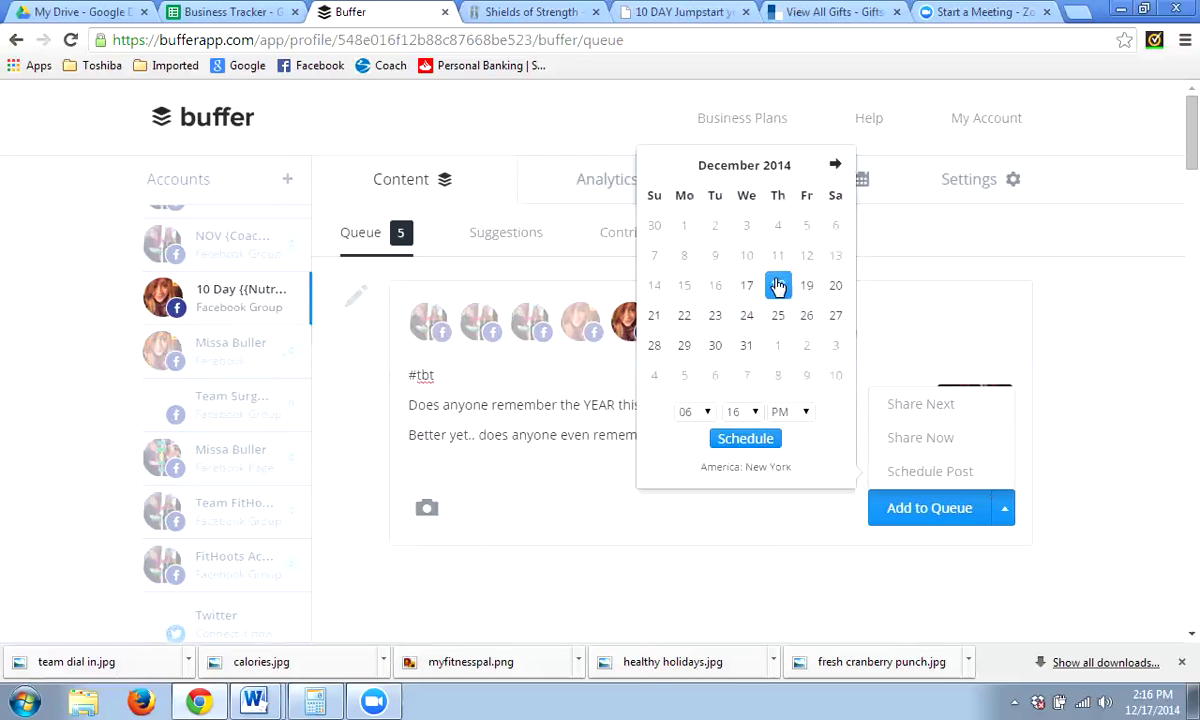
{"action": "left_click", "coordinate": [684, 410]}
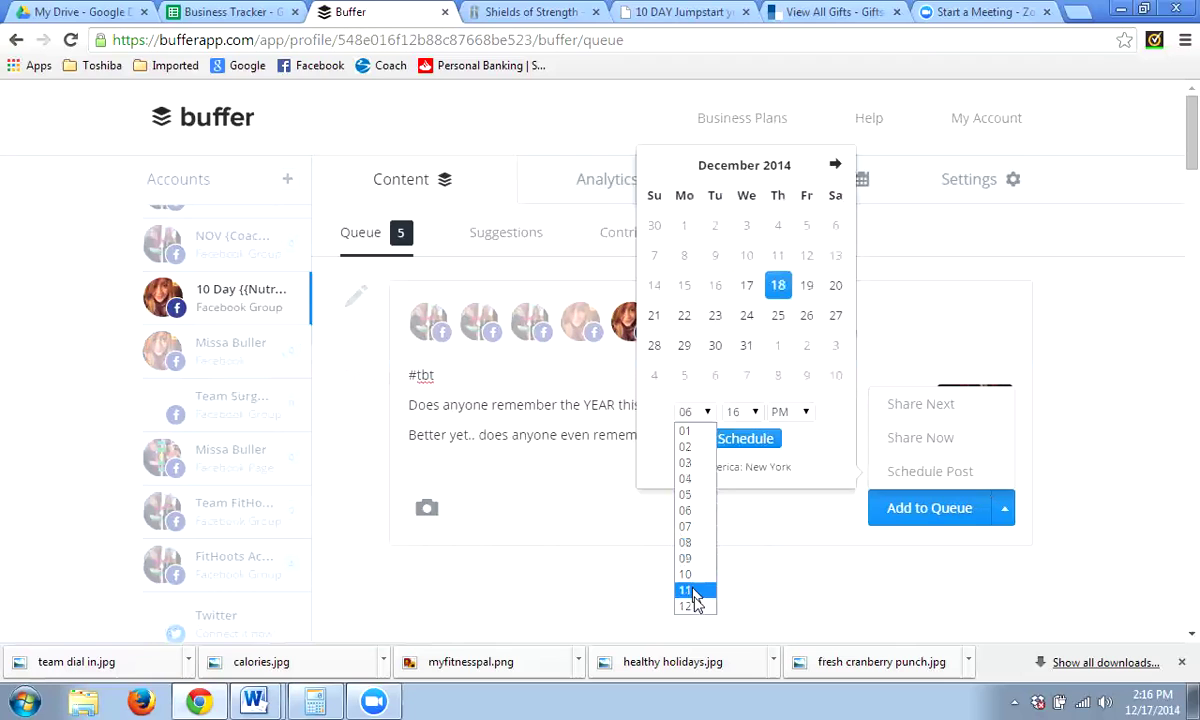
{"action": "left_click", "coordinate": [743, 466]}
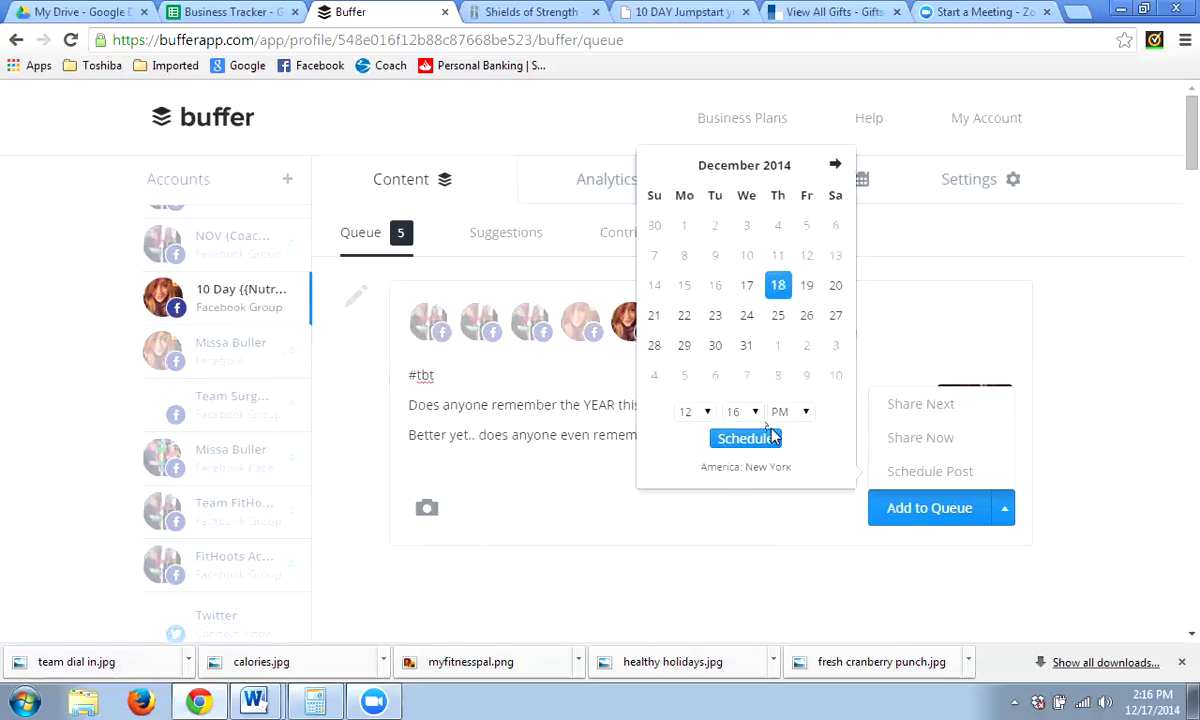
{"action": "left_click", "coordinate": [768, 441]}
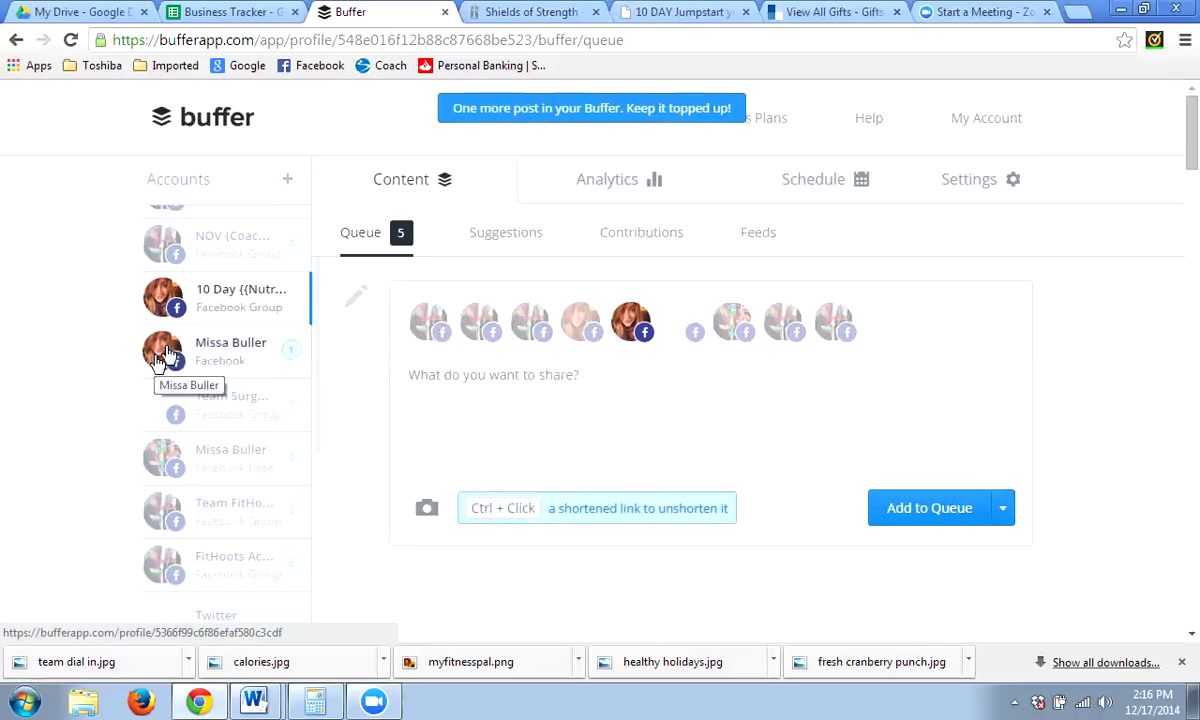
View the personal Facebook profile's queued post and its posting schedule
{"action": "left_click", "coordinate": [170, 355]}
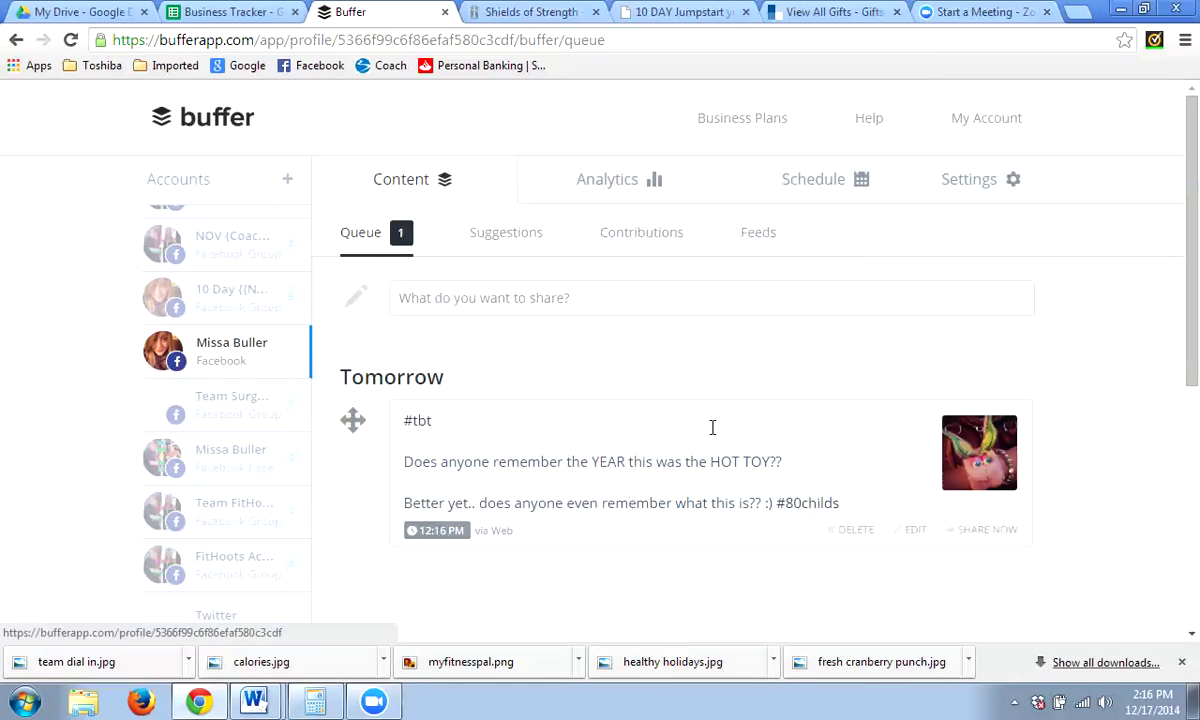
{"action": "left_click", "coordinate": [853, 184]}
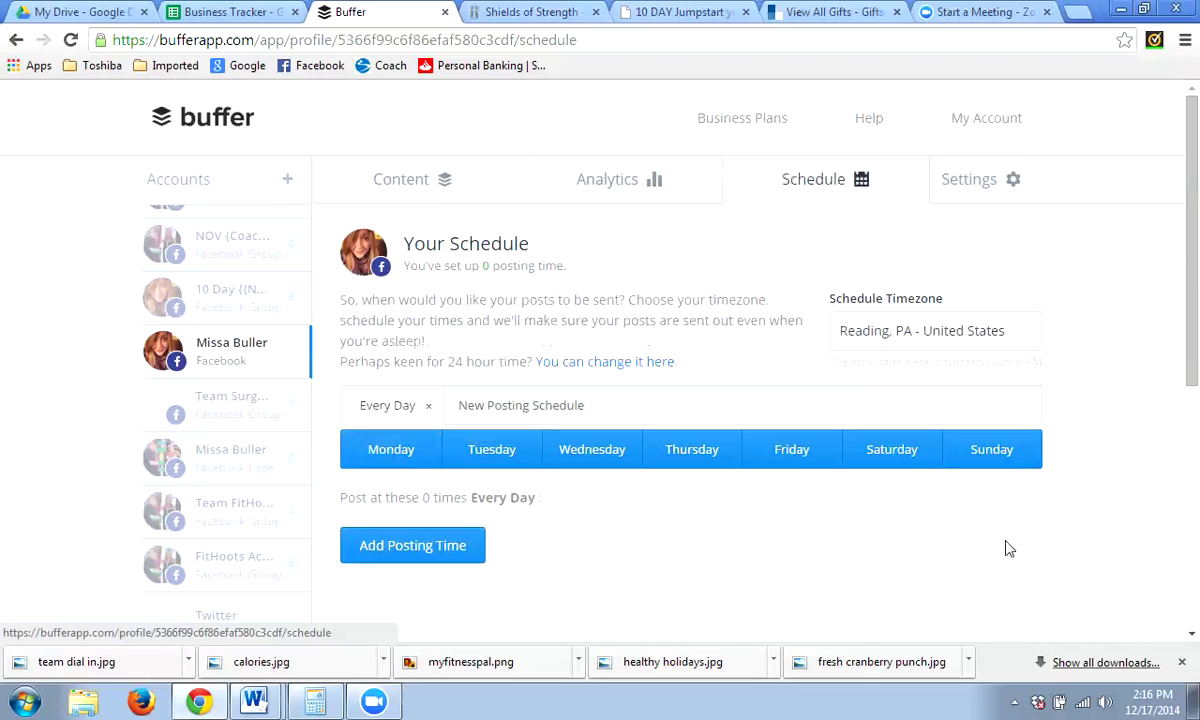
{"action": "scroll", "coordinate": [1020, 578], "scroll_direction": "down", "scroll_amount": 1}
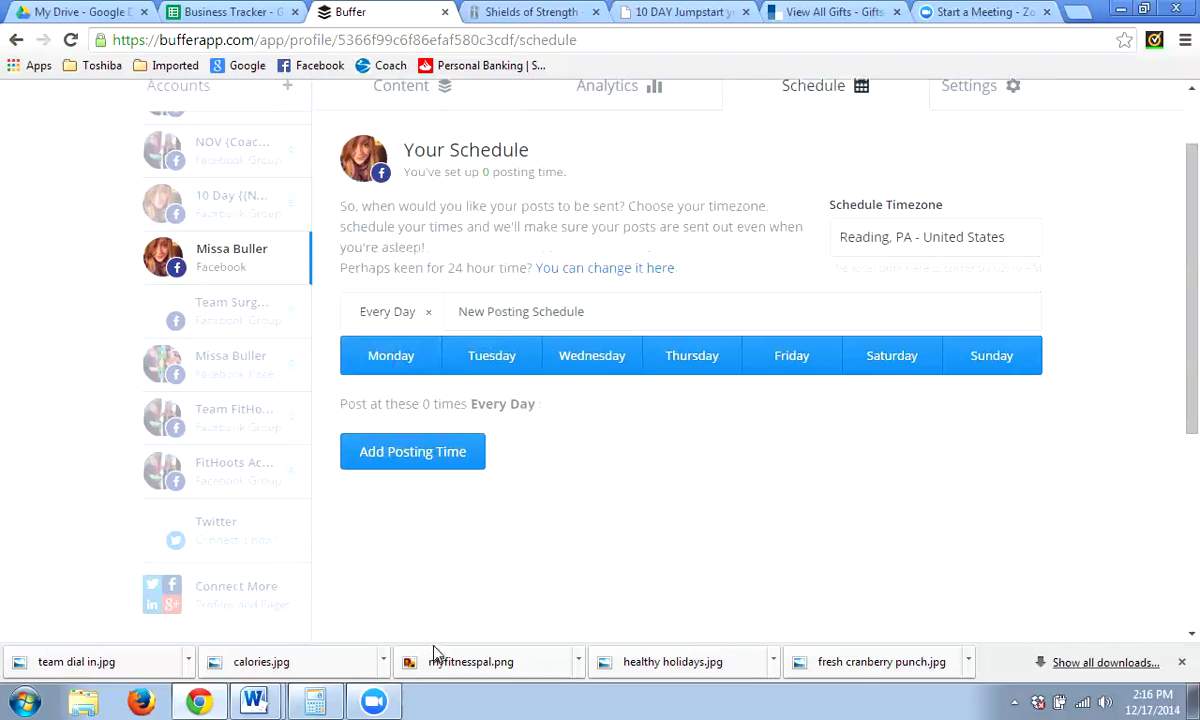
{"action": "scroll", "coordinate": [872, 410], "scroll_direction": "up", "scroll_amount": 1}
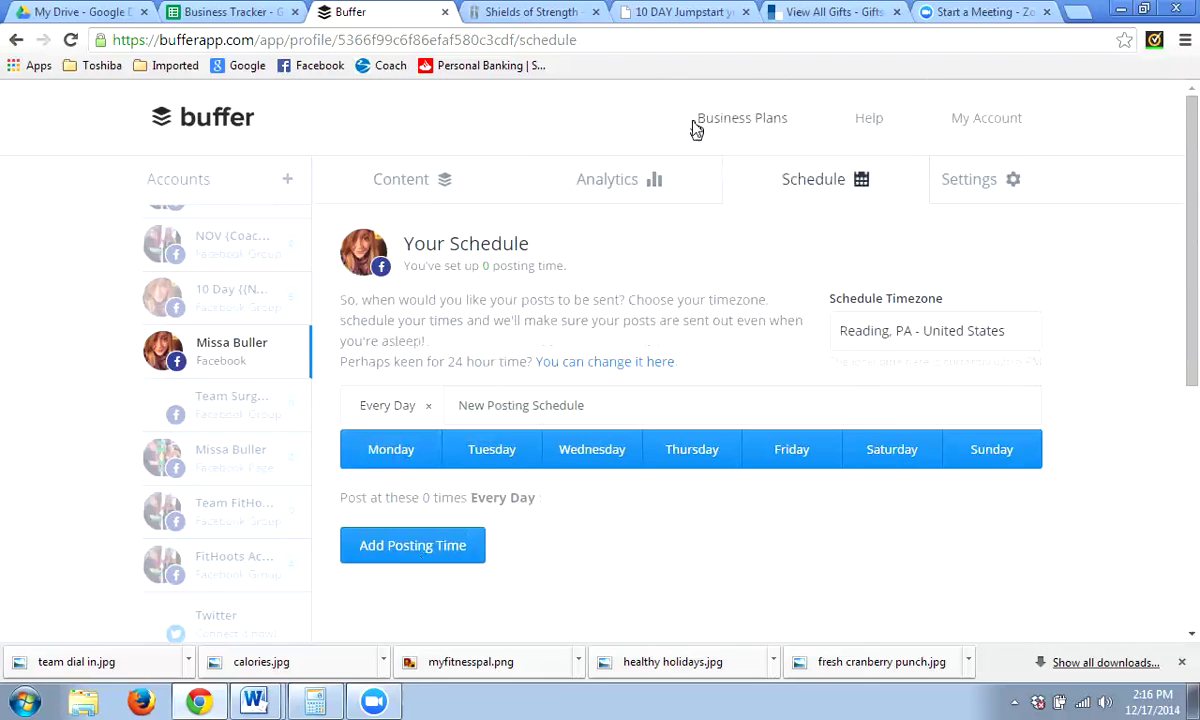
Examine the comments and likes of the personal profile's recent posts in the analytics
{"action": "left_click", "coordinate": [645, 202]}
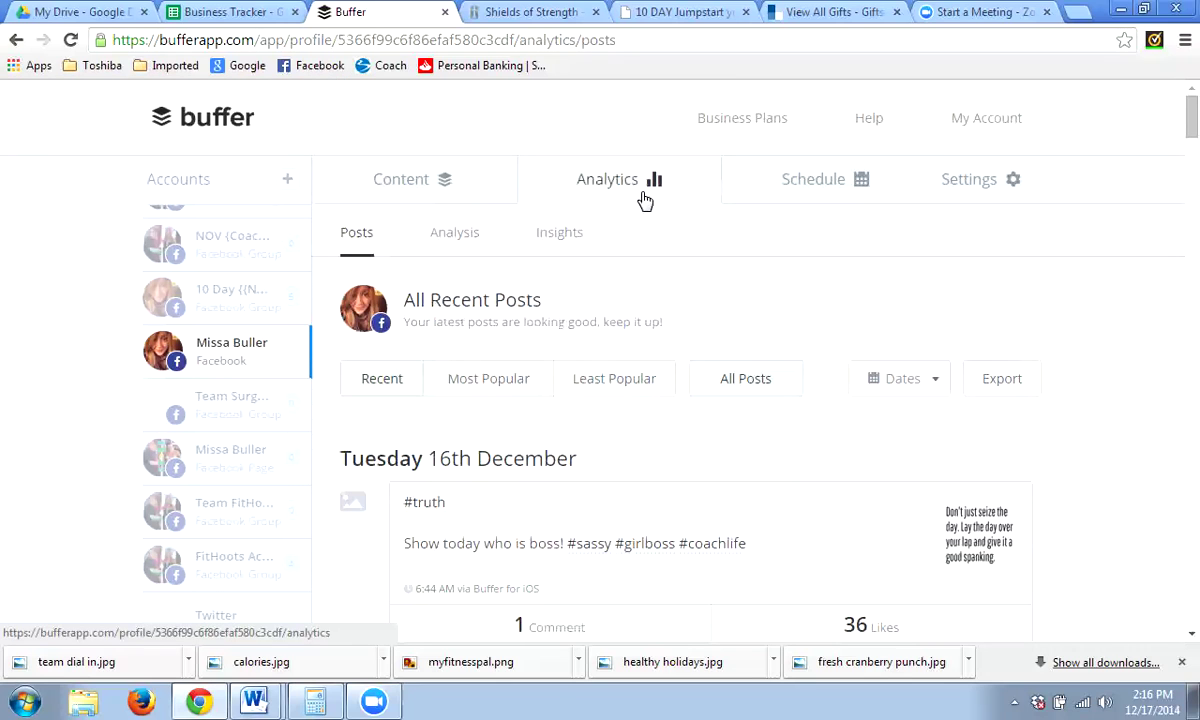
{"action": "scroll", "coordinate": [816, 316], "scroll_direction": "down", "scroll_amount": 3}
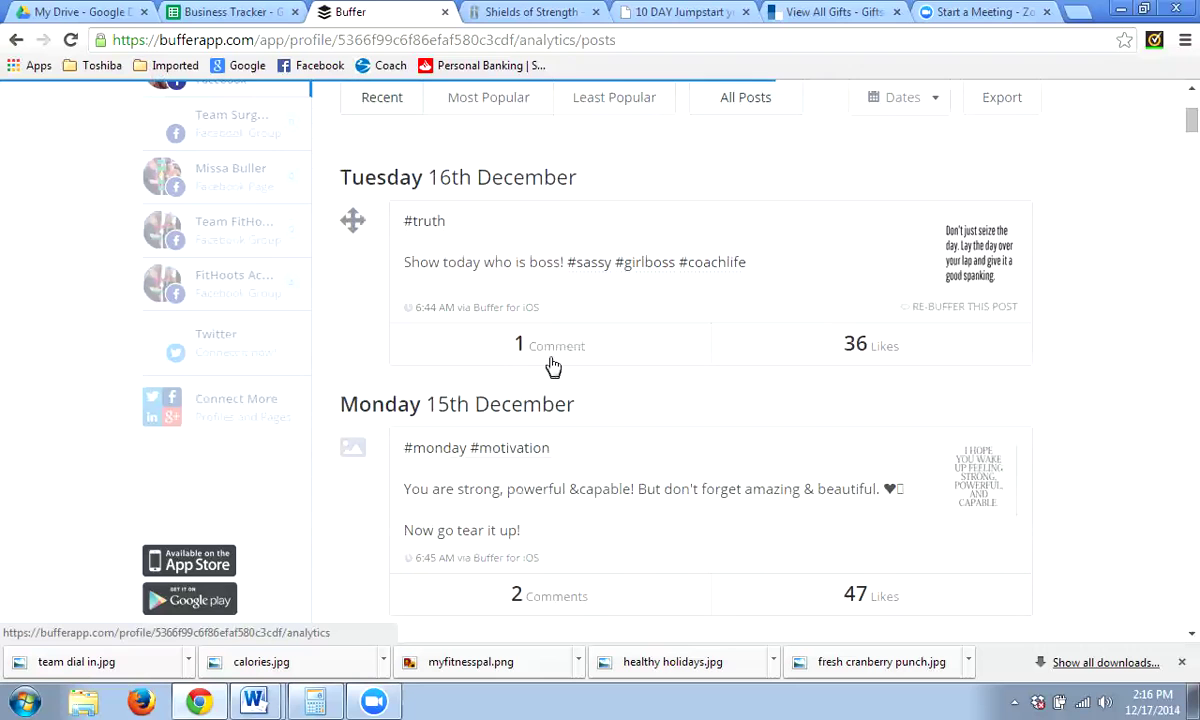
{"action": "scroll", "coordinate": [785, 388], "scroll_direction": "down", "scroll_amount": 2}
{"action": "scroll", "coordinate": [913, 424], "scroll_direction": "down", "scroll_amount": 4}
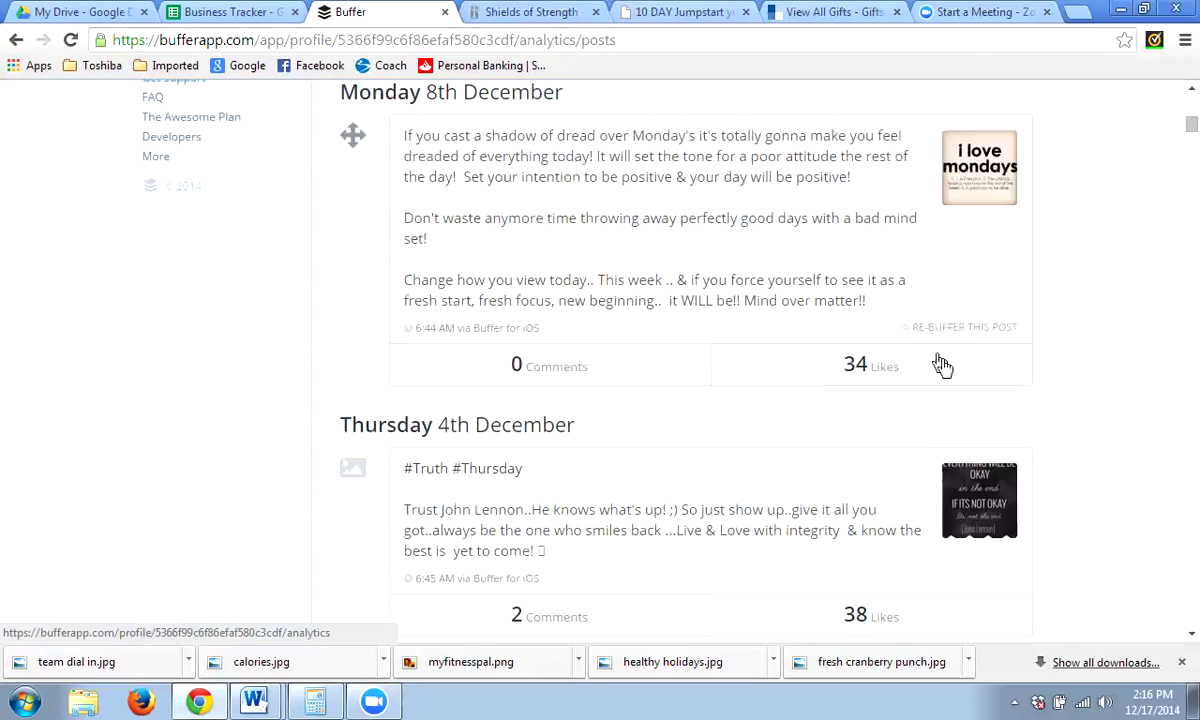
{"action": "scroll", "coordinate": [943, 365], "scroll_direction": "up", "scroll_amount": 4}
{"action": "scroll", "coordinate": [943, 368], "scroll_direction": "down", "scroll_amount": 3}
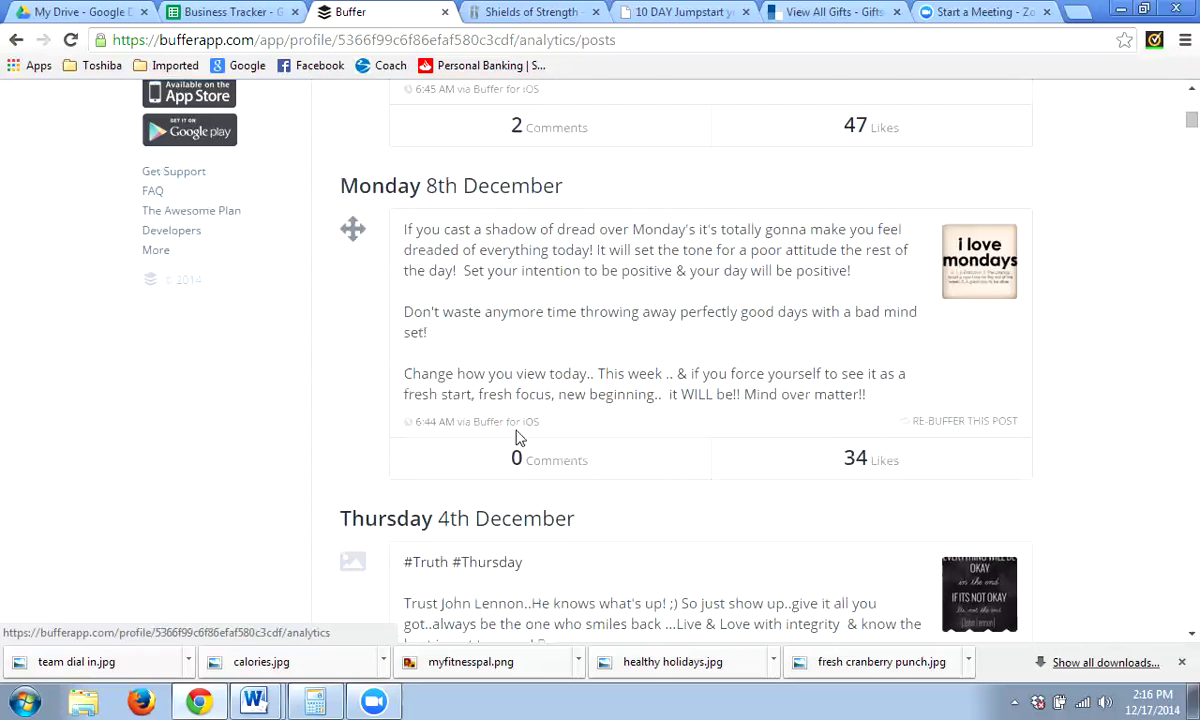
{"action": "scroll", "coordinate": [1012, 372], "scroll_direction": "down", "scroll_amount": 4}
{"action": "scroll", "coordinate": [1025, 380], "scroll_direction": "down", "scroll_amount": 4}
{"action": "scroll", "coordinate": [1030, 385], "scroll_direction": "down", "scroll_amount": 5}
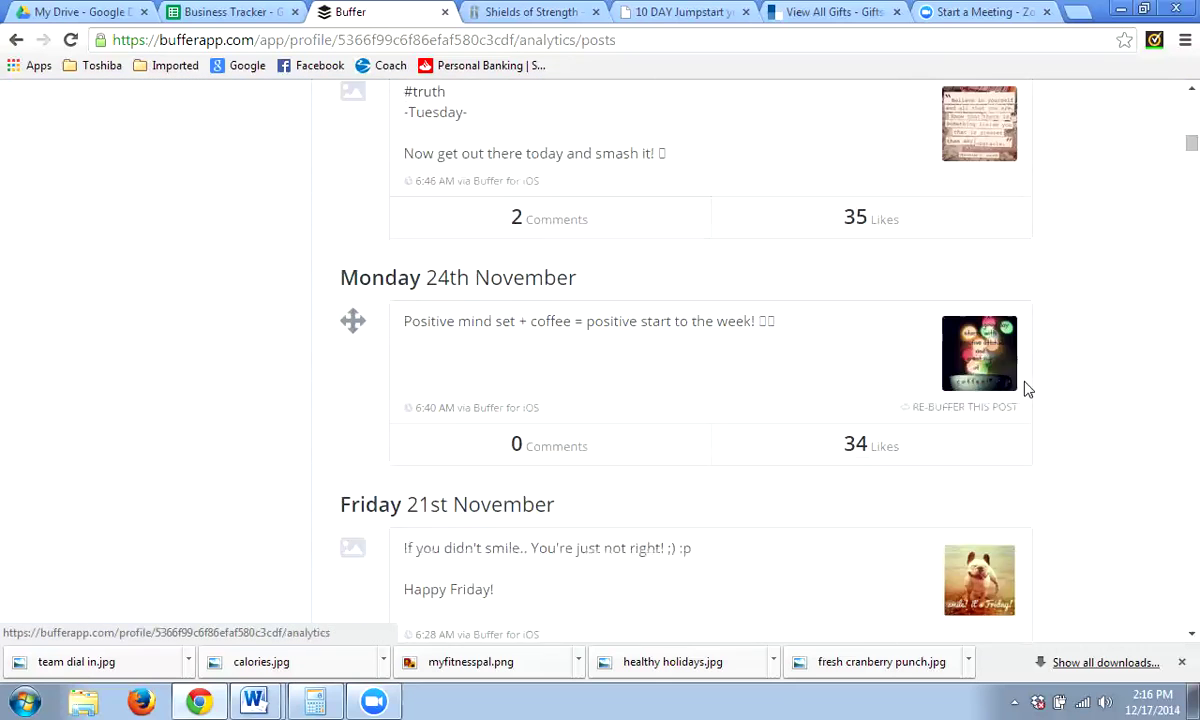
{"action": "scroll", "coordinate": [1025, 390], "scroll_direction": "down", "scroll_amount": 3}
{"action": "scroll", "coordinate": [1020, 391], "scroll_direction": "up", "scroll_amount": 12}
{"action": "scroll", "coordinate": [1025, 391], "scroll_direction": "up", "scroll_amount": 12}
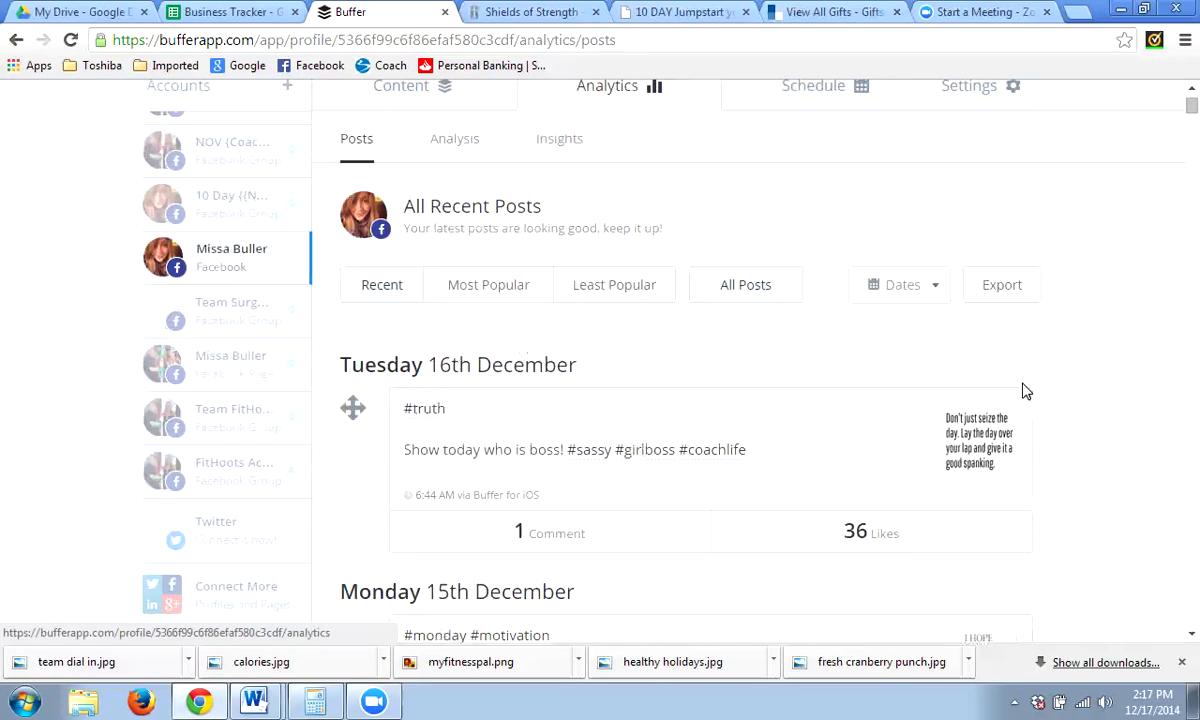
{"action": "scroll", "coordinate": [1022, 391], "scroll_direction": "up", "scroll_amount": 2}
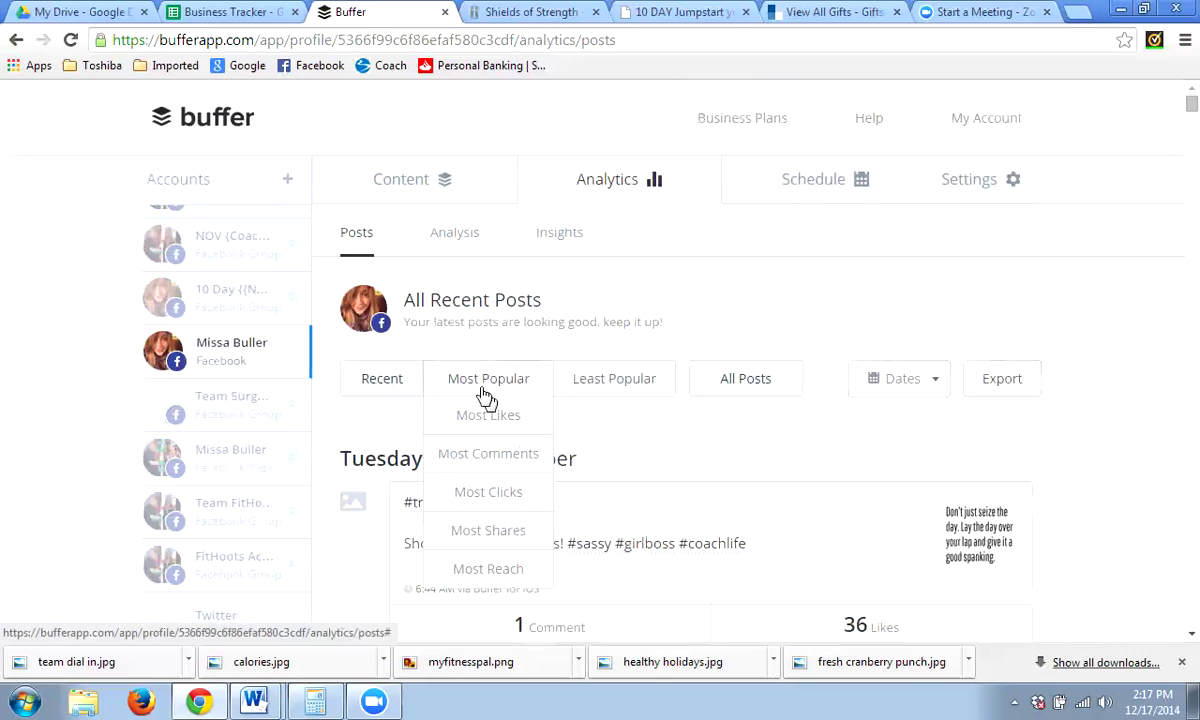
Sort the profile's analytics posts by most popular and by least popular, and return to its queue
{"action": "left_click", "coordinate": [484, 392]}
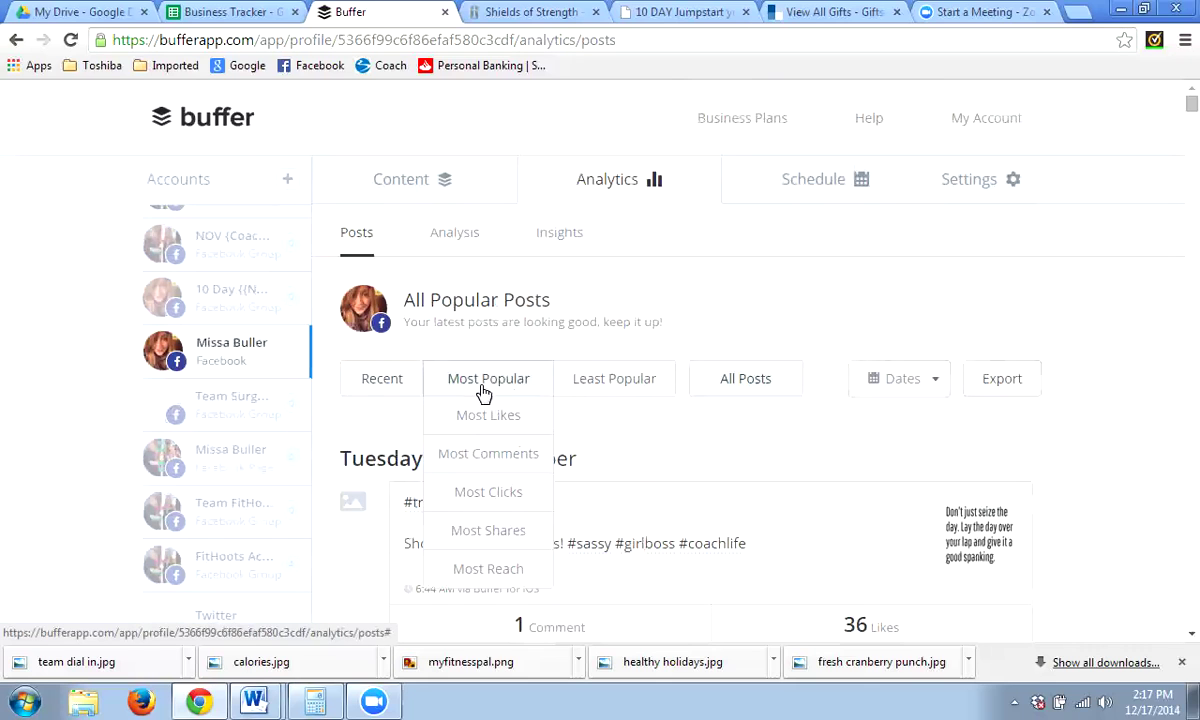
{"action": "left_click", "coordinate": [596, 400]}
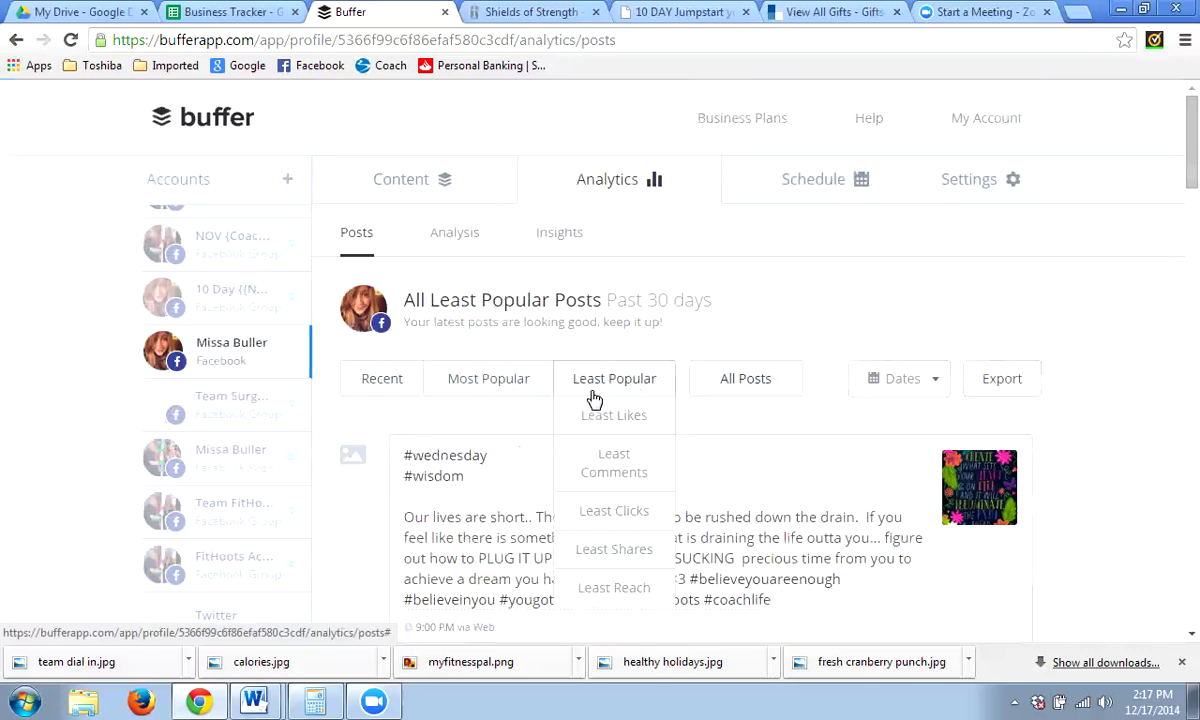
{"action": "mouse_move", "coordinate": [591, 401]}
{"action": "left_click", "coordinate": [433, 176]}
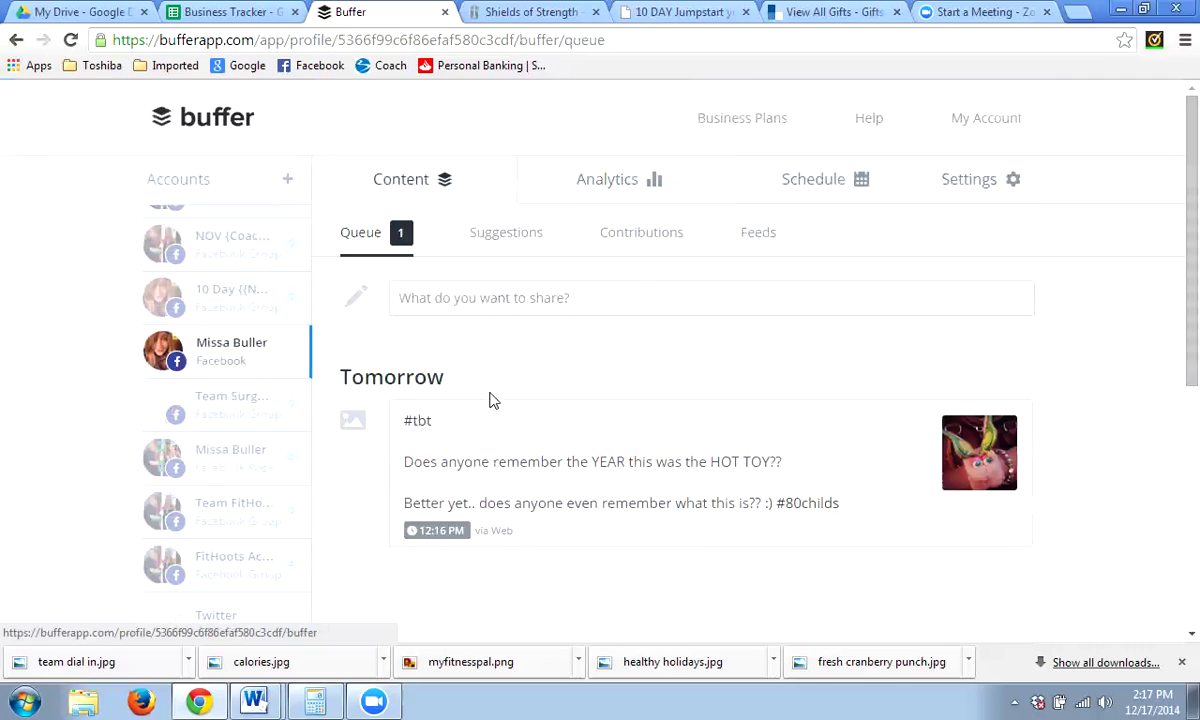
Remove the Nov {{Bye Bye Arm Boob}} Free Challenge Facebook group from the connected accounts
{"action": "mouse_move", "coordinate": [965, 177]}
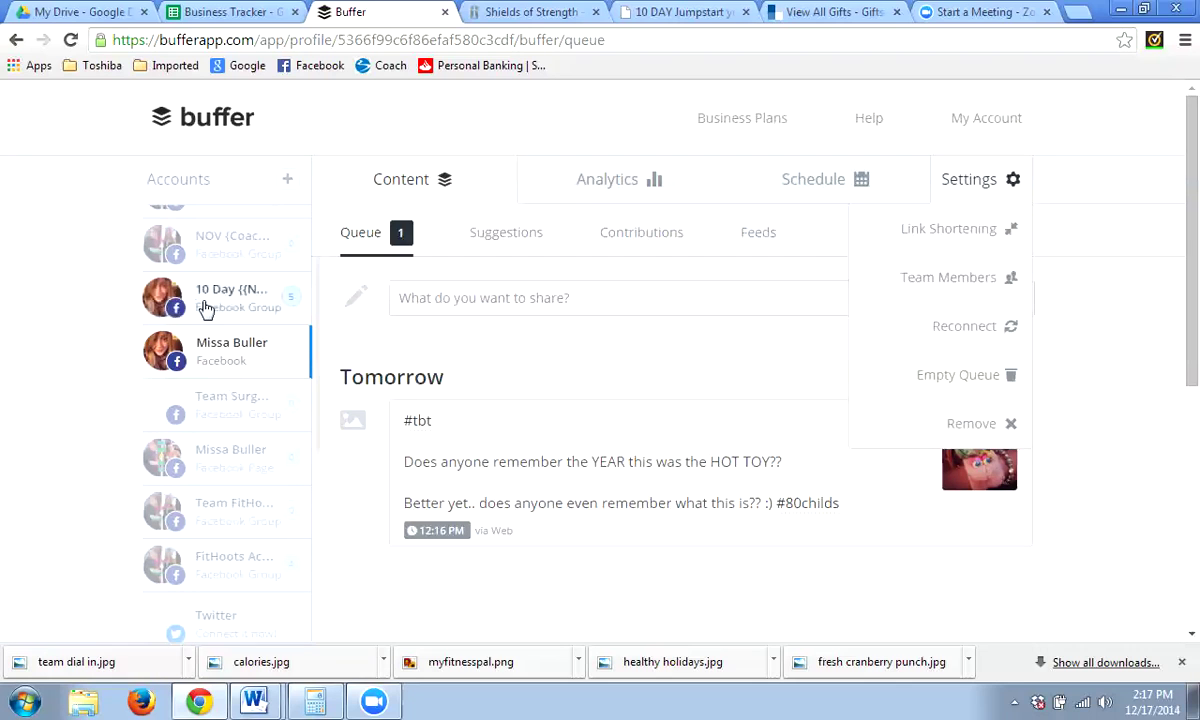
{"action": "scroll", "coordinate": [112, 289], "scroll_direction": "up", "scroll_amount": 2}
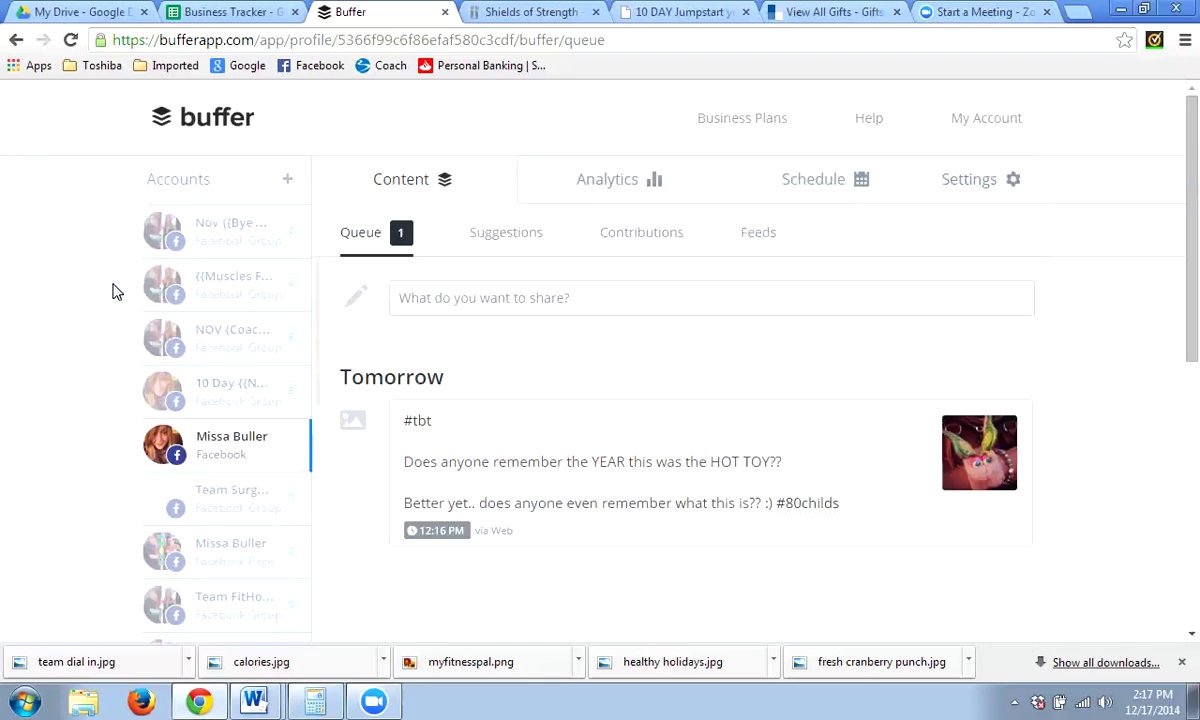
{"action": "left_click", "coordinate": [205, 246]}
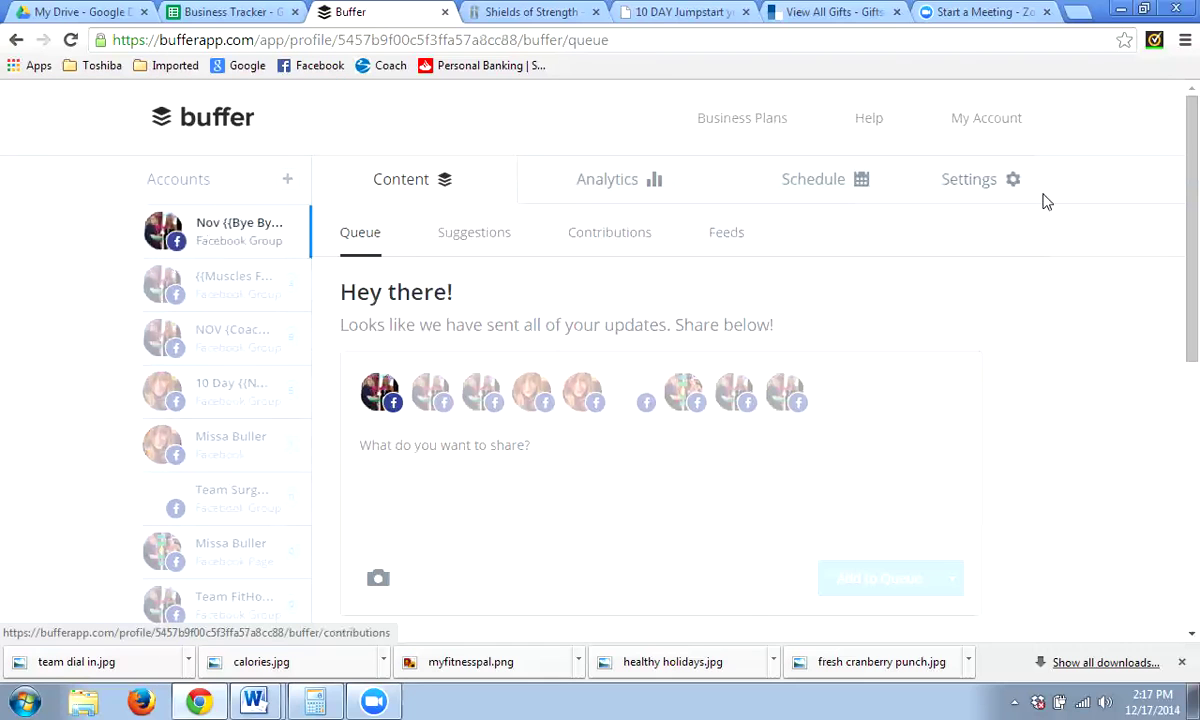
{"action": "mouse_move", "coordinate": [1013, 180]}
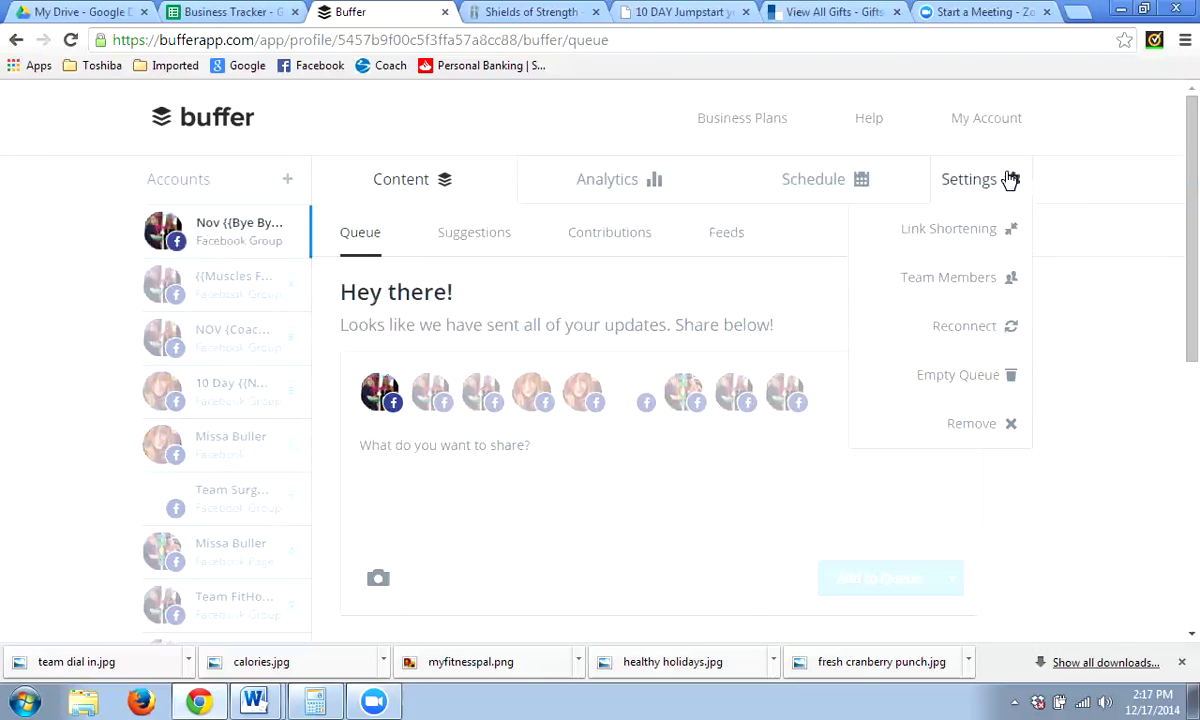
{"action": "left_click", "coordinate": [983, 426]}
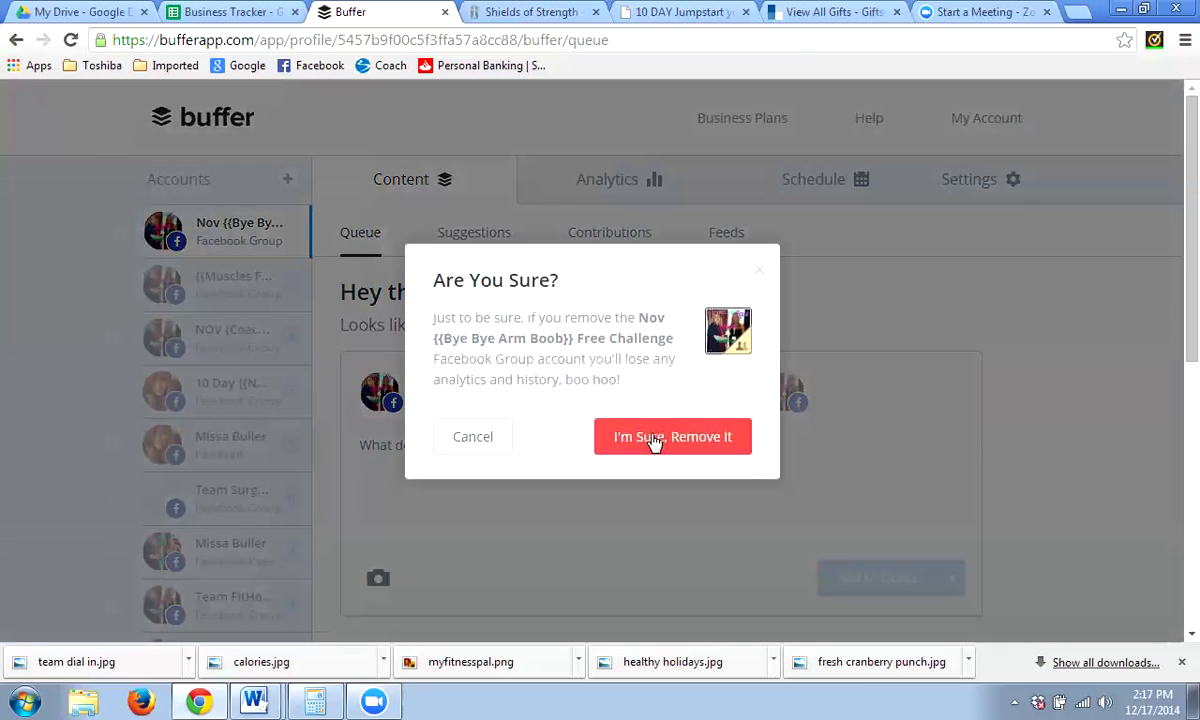
{"action": "left_click", "coordinate": [653, 441]}
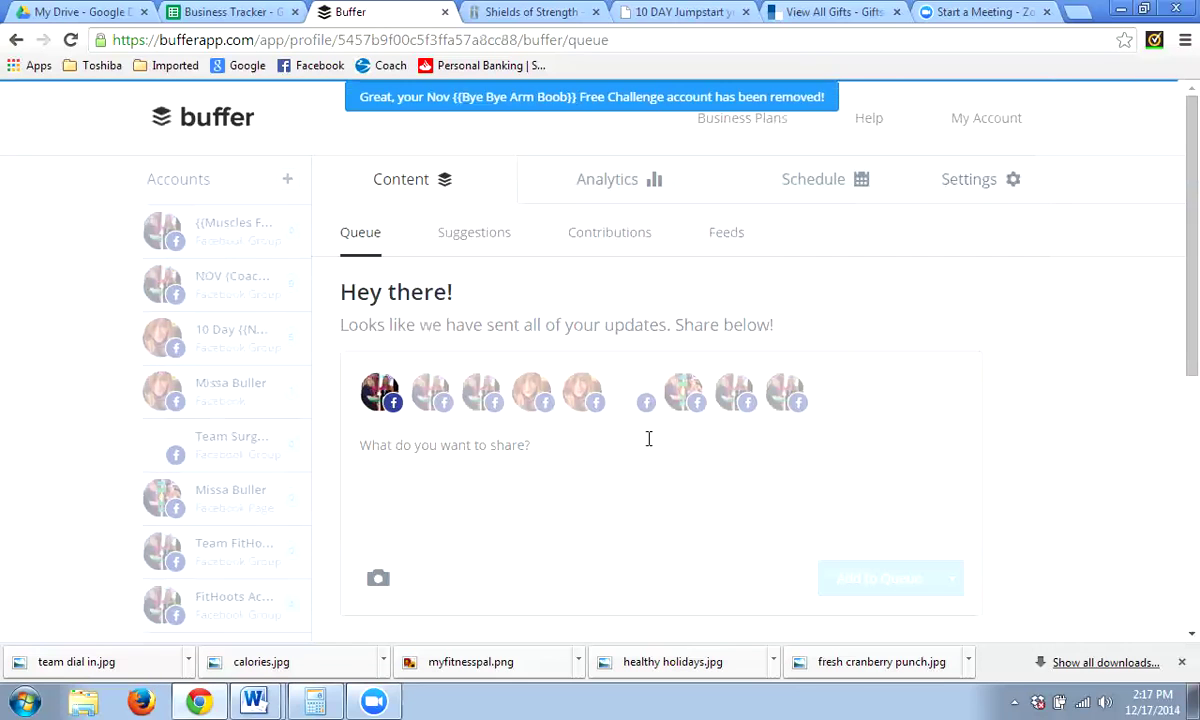
Remove the NOV {Coach Basic Surge} Facebook group from the connected accounts
{"action": "left_click", "coordinate": [249, 287]}
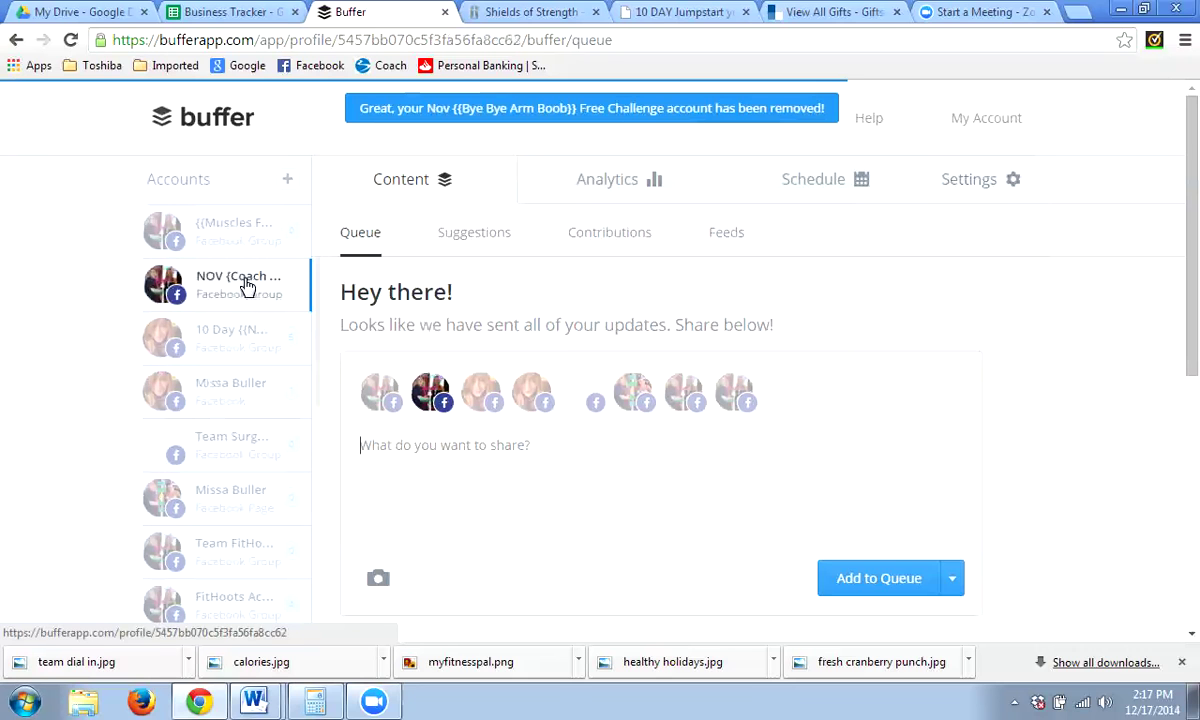
{"action": "left_click", "coordinate": [968, 180]}
{"action": "left_click", "coordinate": [966, 421]}
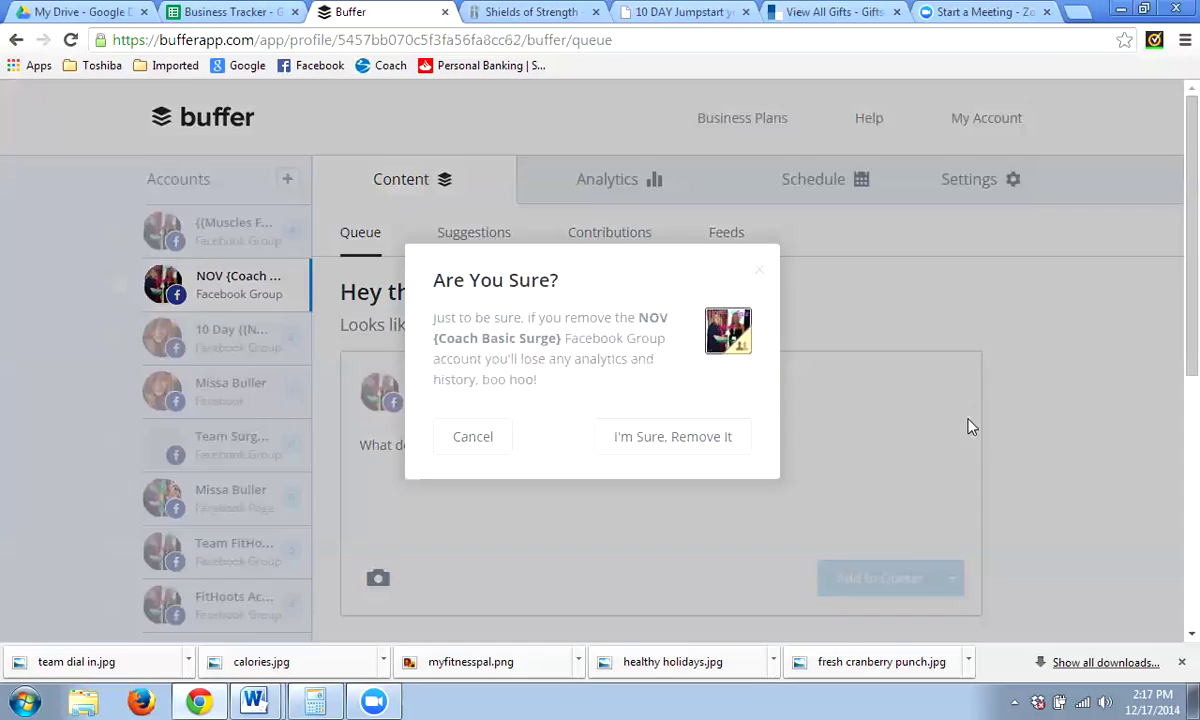
{"action": "left_click", "coordinate": [614, 439]}
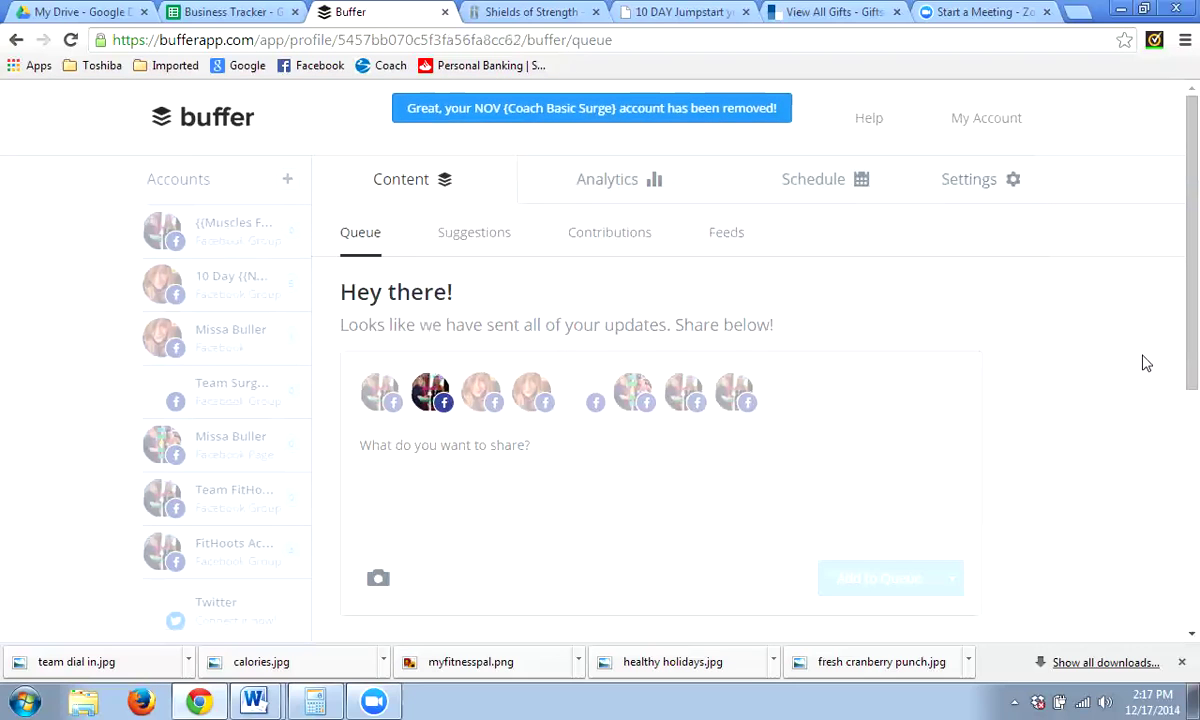
Remove the Team Surge 2014: 8 Week Training Facebook group from the connected accounts
{"action": "left_click", "coordinate": [205, 408]}
{"action": "left_click", "coordinate": [978, 186]}
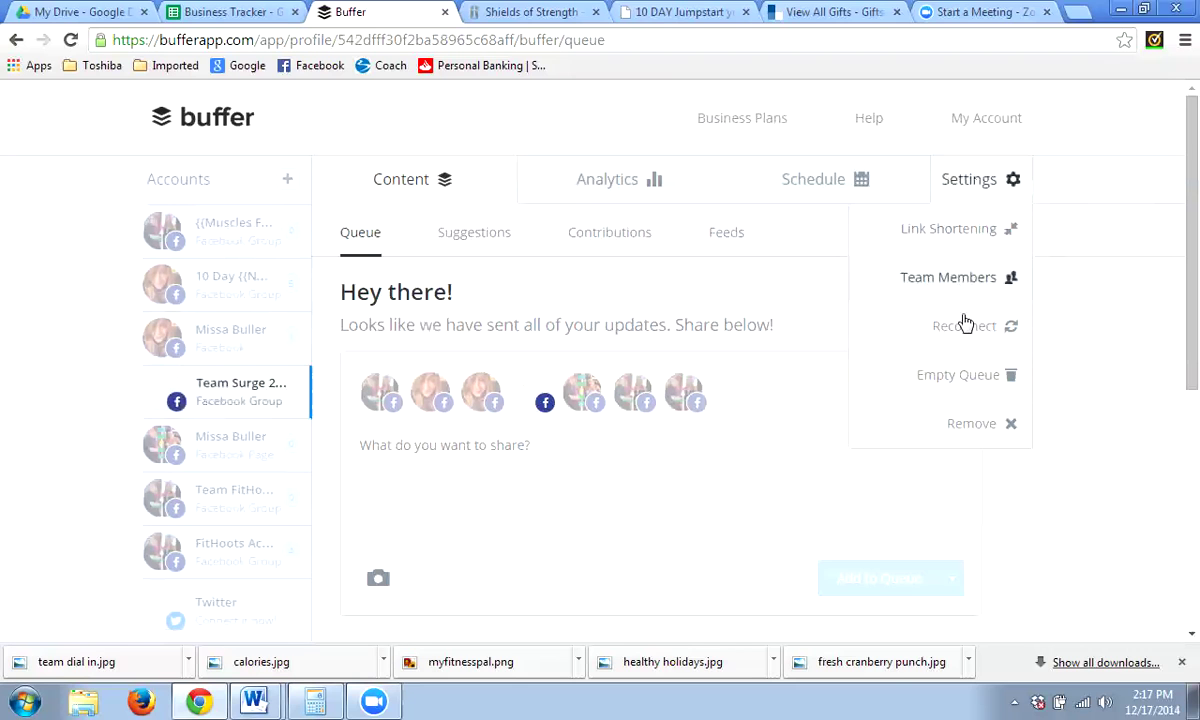
{"action": "left_click", "coordinate": [970, 423]}
{"action": "left_click", "coordinate": [612, 440]}
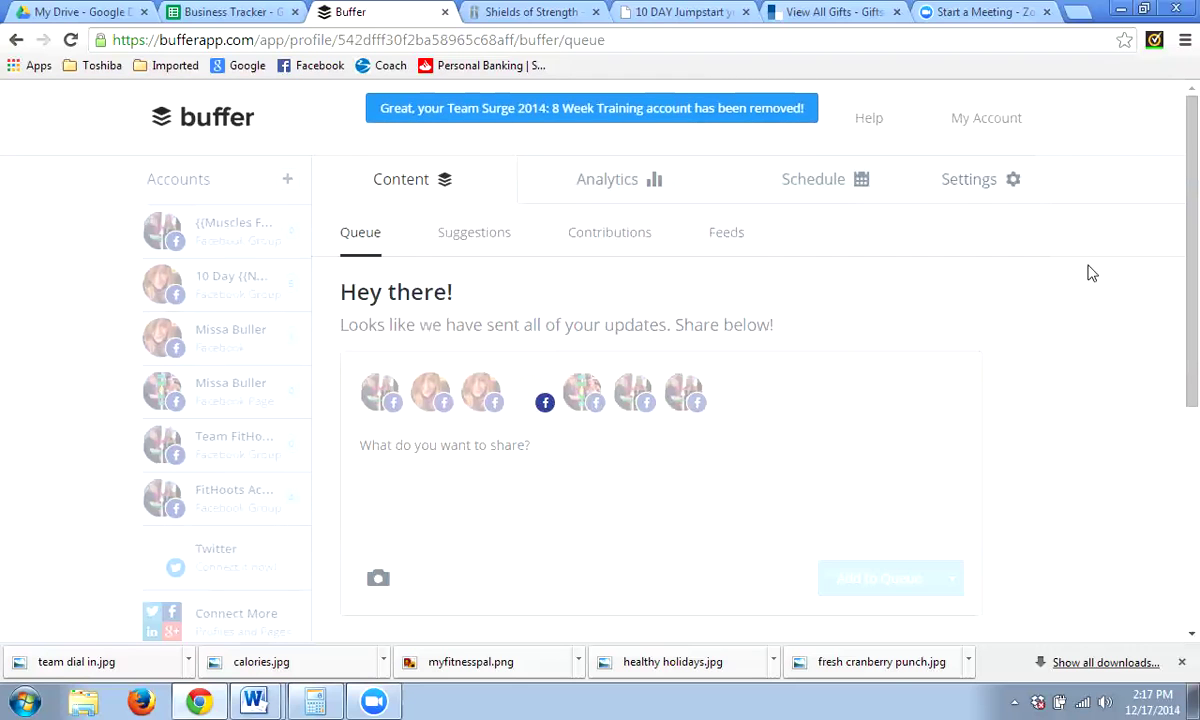
View the options for connecting another social network, and return to the queue of the connected Facebook page
{"action": "scroll", "coordinate": [1088, 271], "scroll_direction": "down", "scroll_amount": 1}
{"action": "scroll", "coordinate": [650, 421], "scroll_direction": "up", "scroll_amount": 1}
{"action": "left_click", "coordinate": [162, 188]}
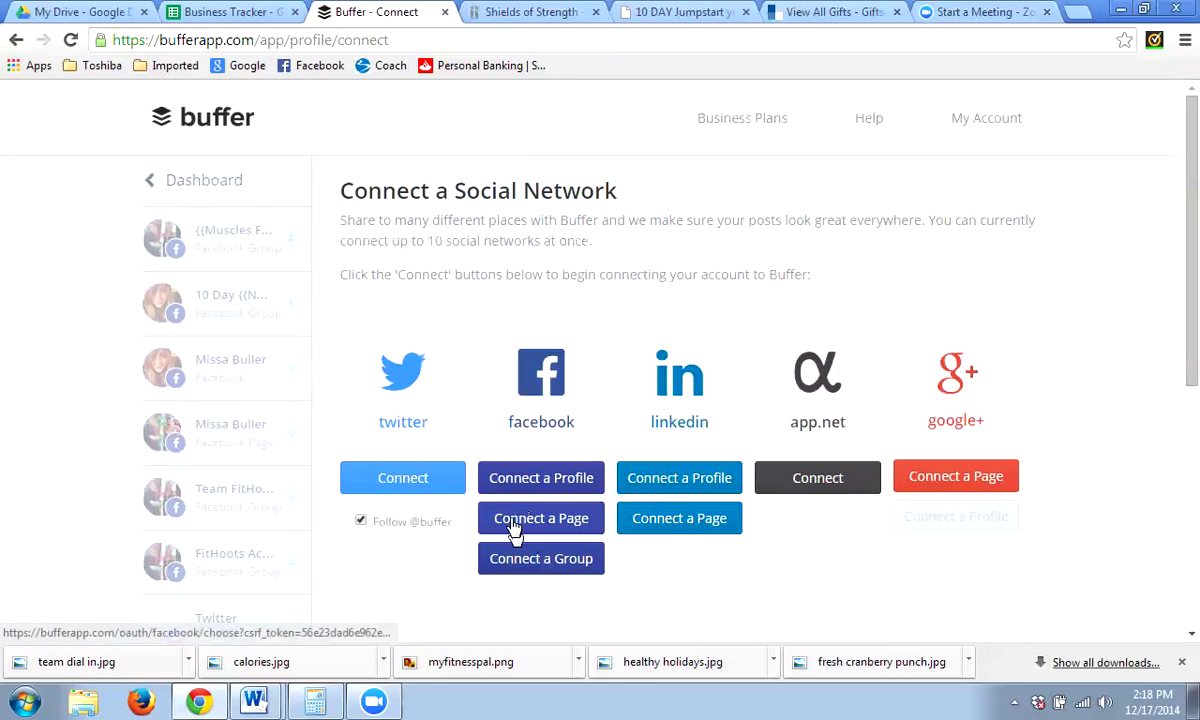
{"action": "left_click", "coordinate": [211, 437]}
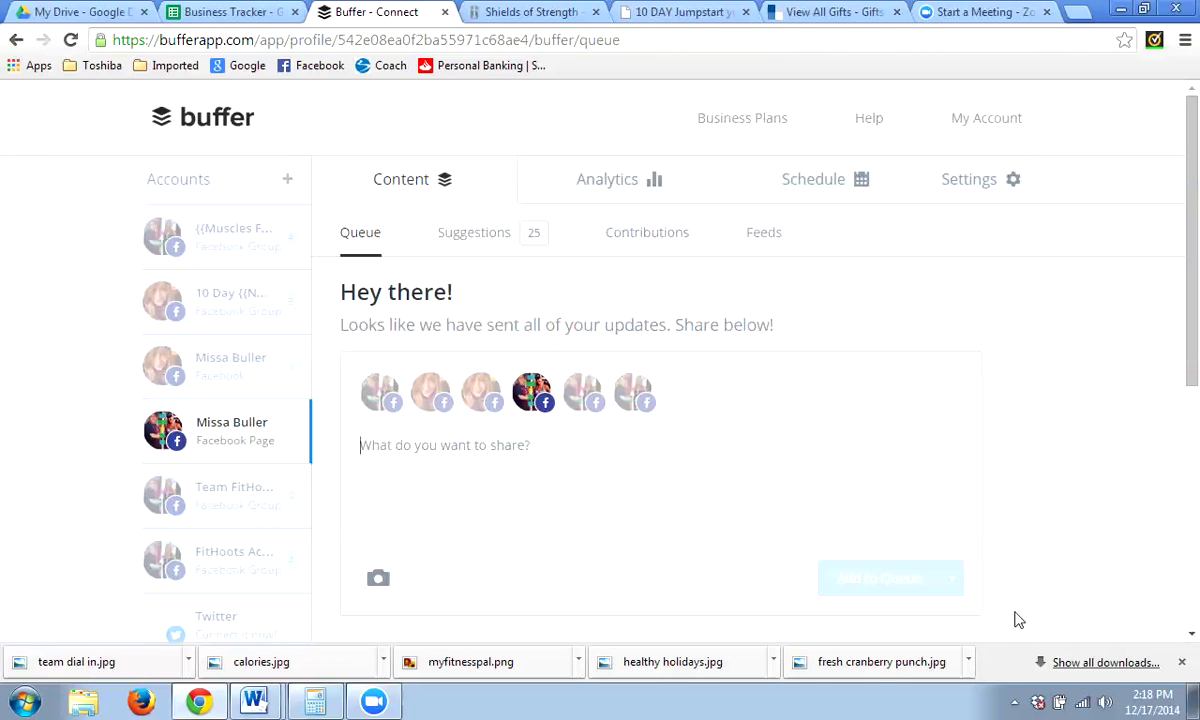
View the queued posts of the 10 Day Facebook group and open its post composer without writing anything
{"action": "left_click", "coordinate": [205, 310]}
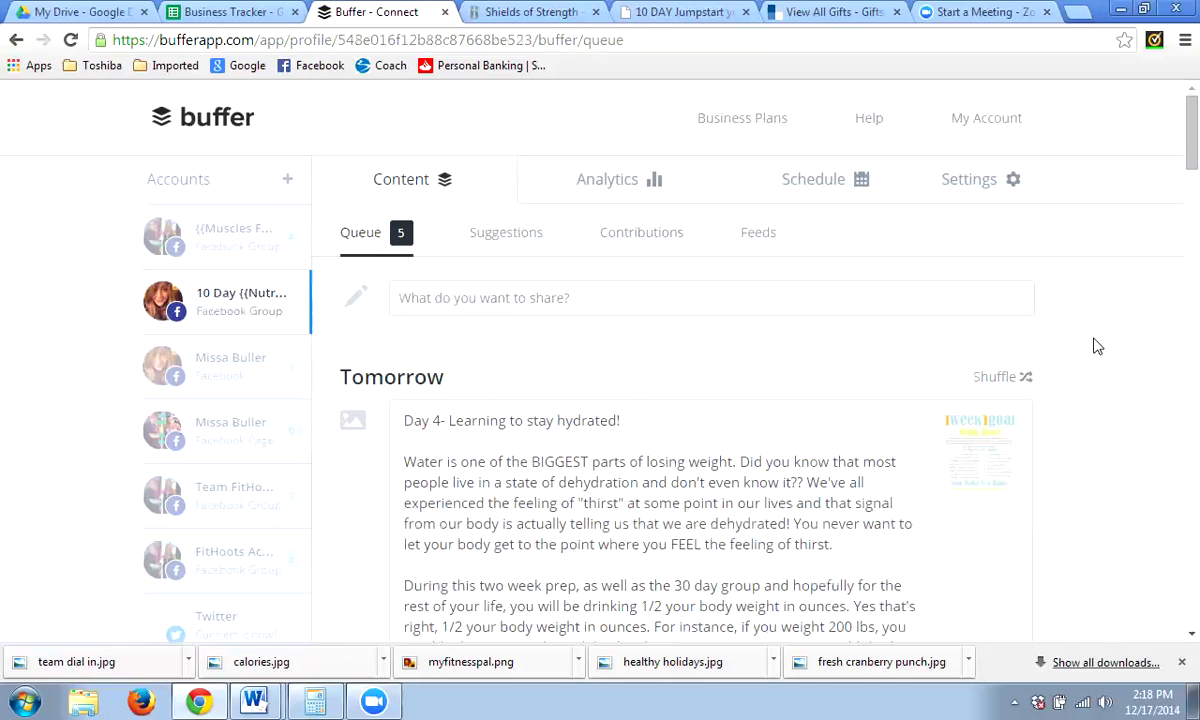
{"action": "scroll", "coordinate": [1097, 346], "scroll_direction": "down", "scroll_amount": 1}
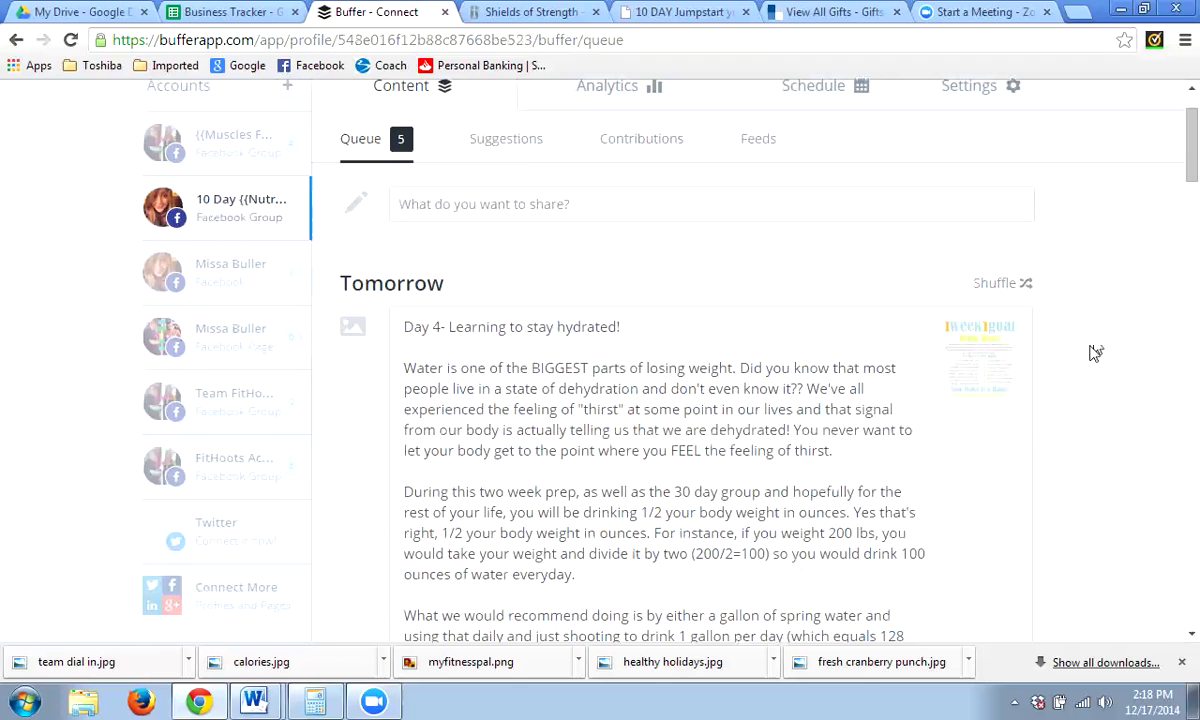
{"action": "left_click", "coordinate": [645, 208]}
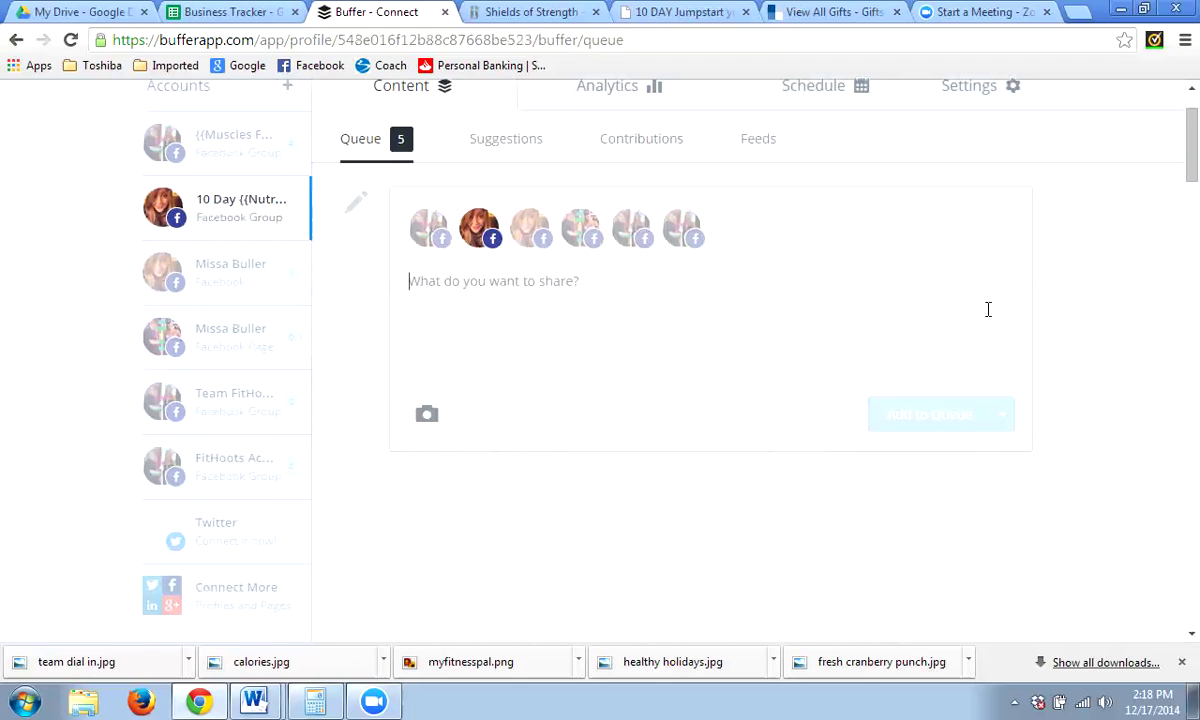
{"action": "left_click", "coordinate": [1137, 322]}
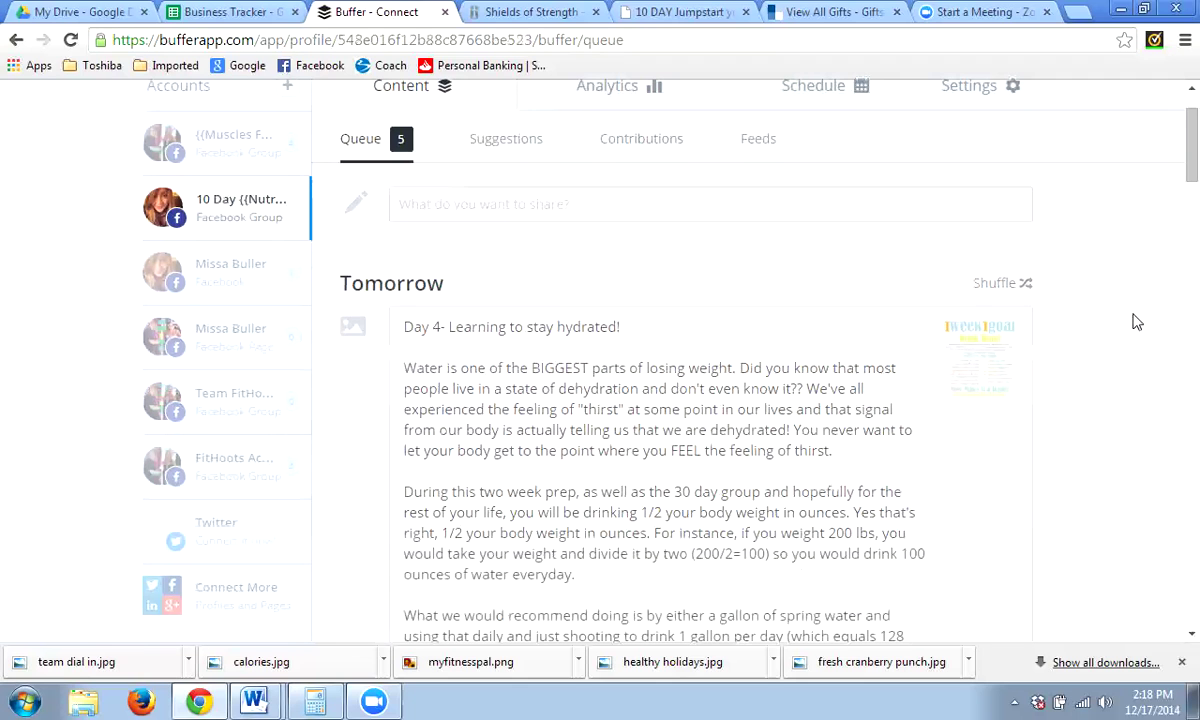
Switch to the Word document Template 7 Healthy Holiday Party Treats, go to its beginning and move its window off the accounts list
{"action": "left_click", "coordinate": [255, 700]}
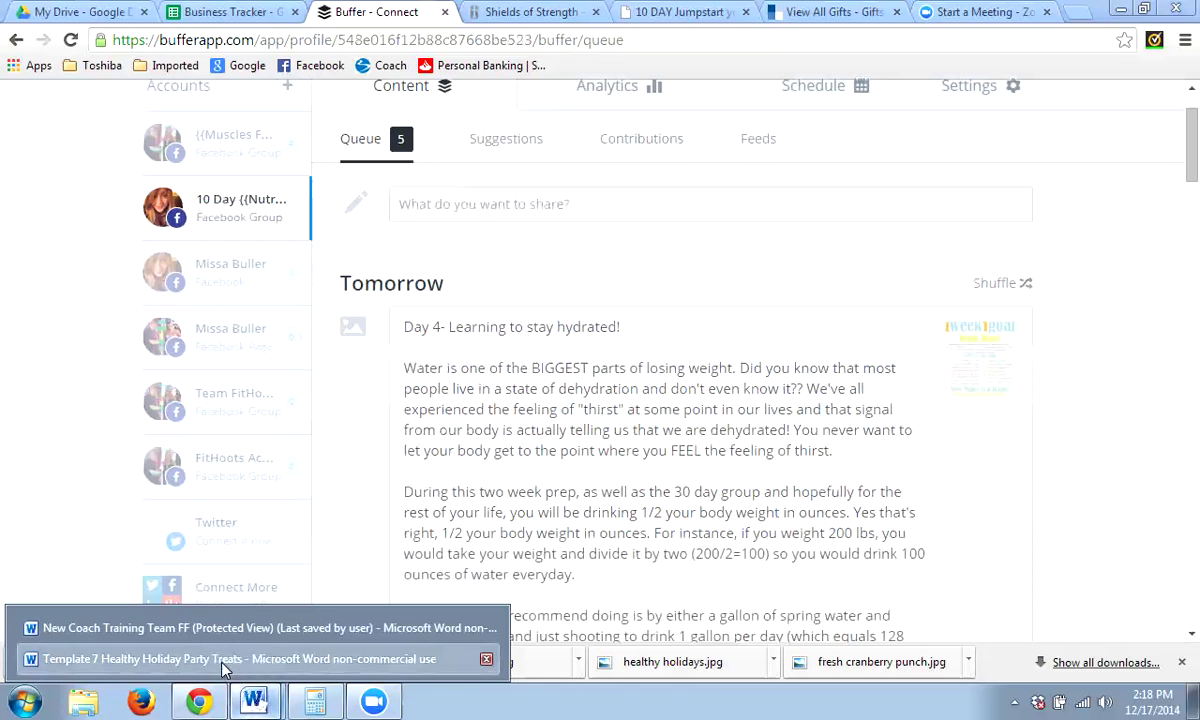
{"action": "left_click", "coordinate": [245, 659]}
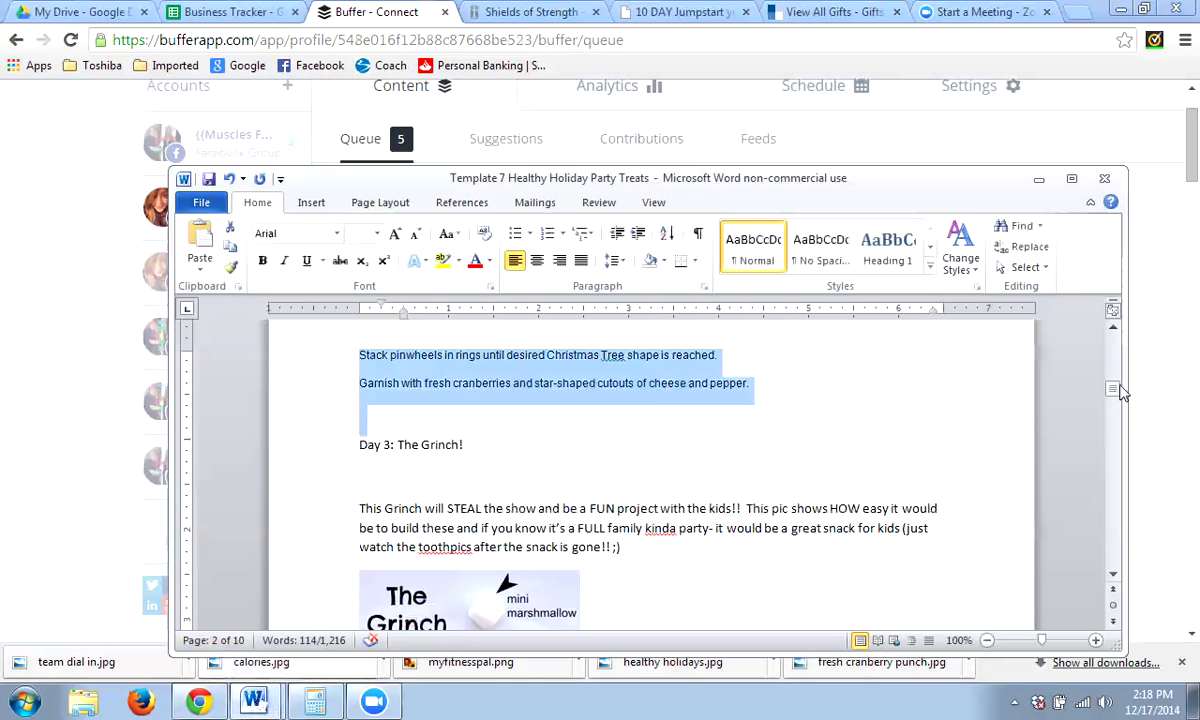
{"action": "left_click_drag", "start_coordinate": [1114, 391], "coordinate": [1113, 341]}
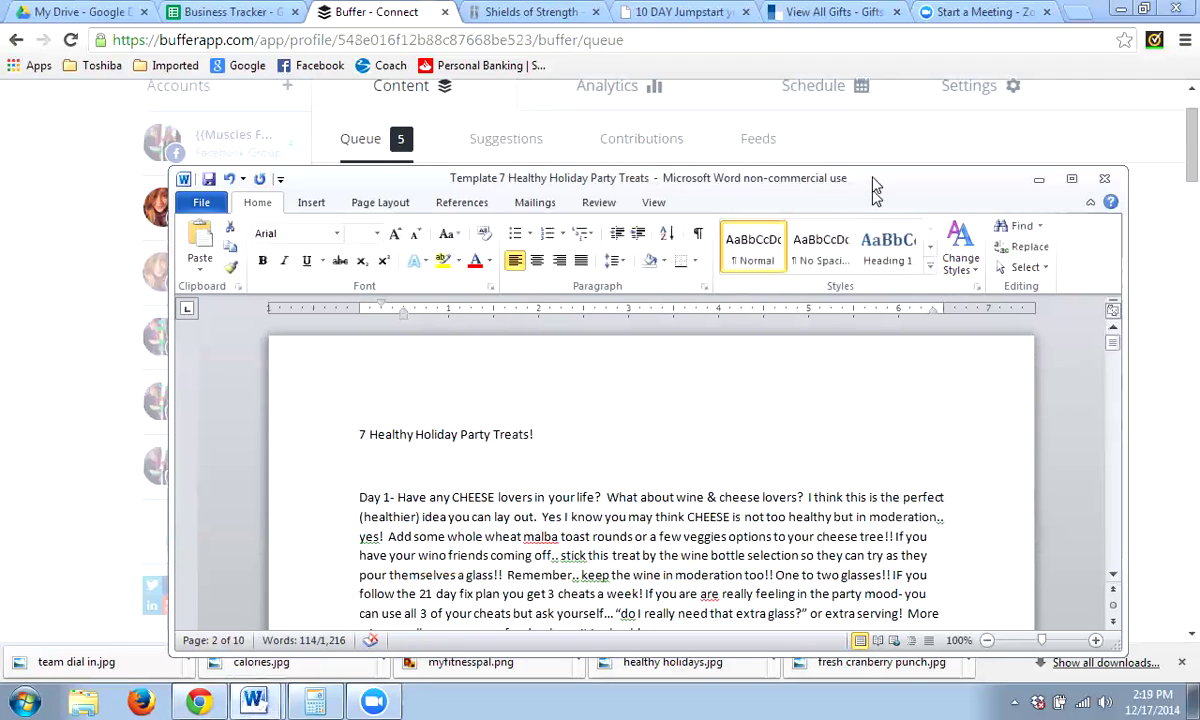
{"action": "left_click_drag", "start_coordinate": [873, 190], "coordinate": [1045, 86]}
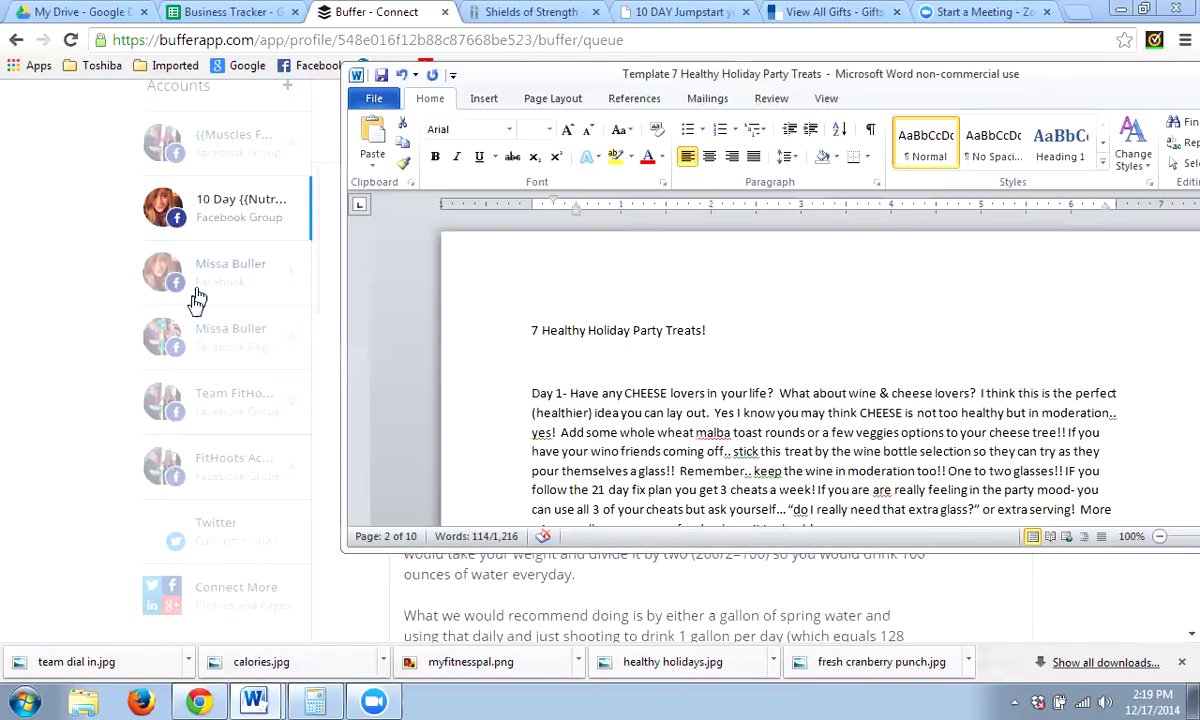
Open the FitHoots Acco... Facebook group in Buffer and look through its queue to the last scheduled post
{"action": "left_click", "coordinate": [219, 487]}
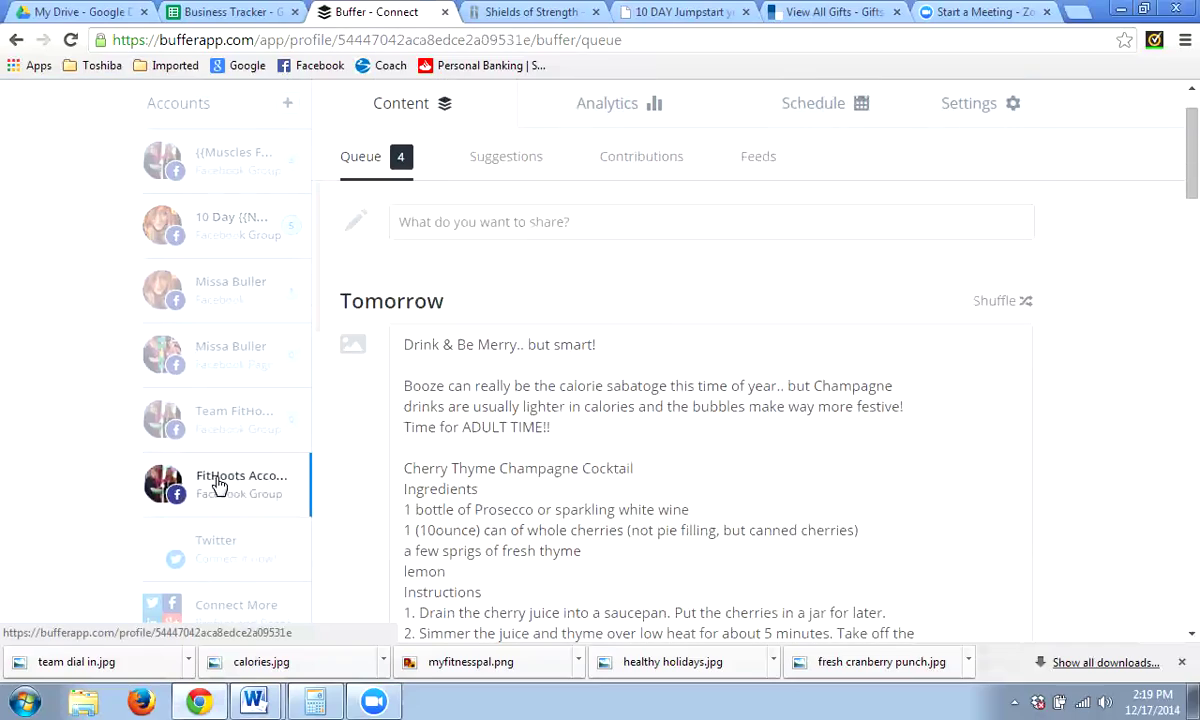
{"action": "left_click_drag", "start_coordinate": [1171, 187], "coordinate": [1171, 611]}
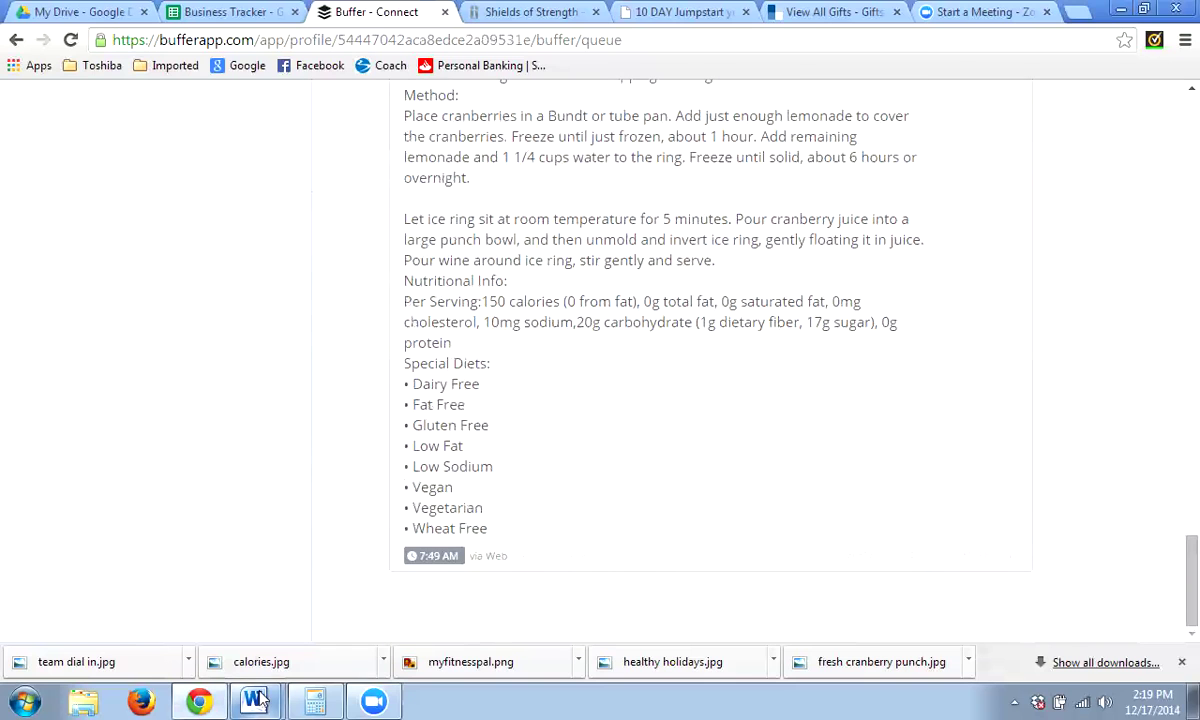
Copy the Day 1 cheese paragraph from the Word document Template 7 Healthy Holiday Party Treats, and return to Buffer
{"action": "mouse_move", "coordinate": [257, 697]}
{"action": "left_click", "coordinate": [257, 660]}
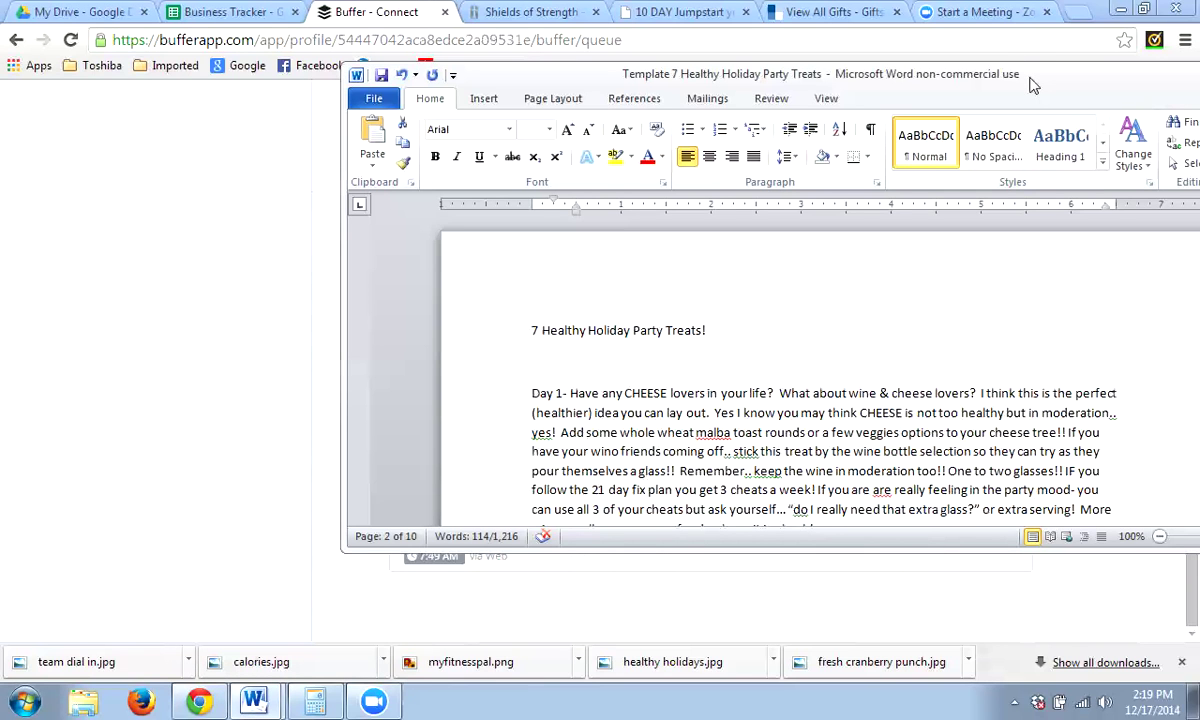
{"action": "left_click_drag", "start_coordinate": [1033, 86], "coordinate": [716, 60]}
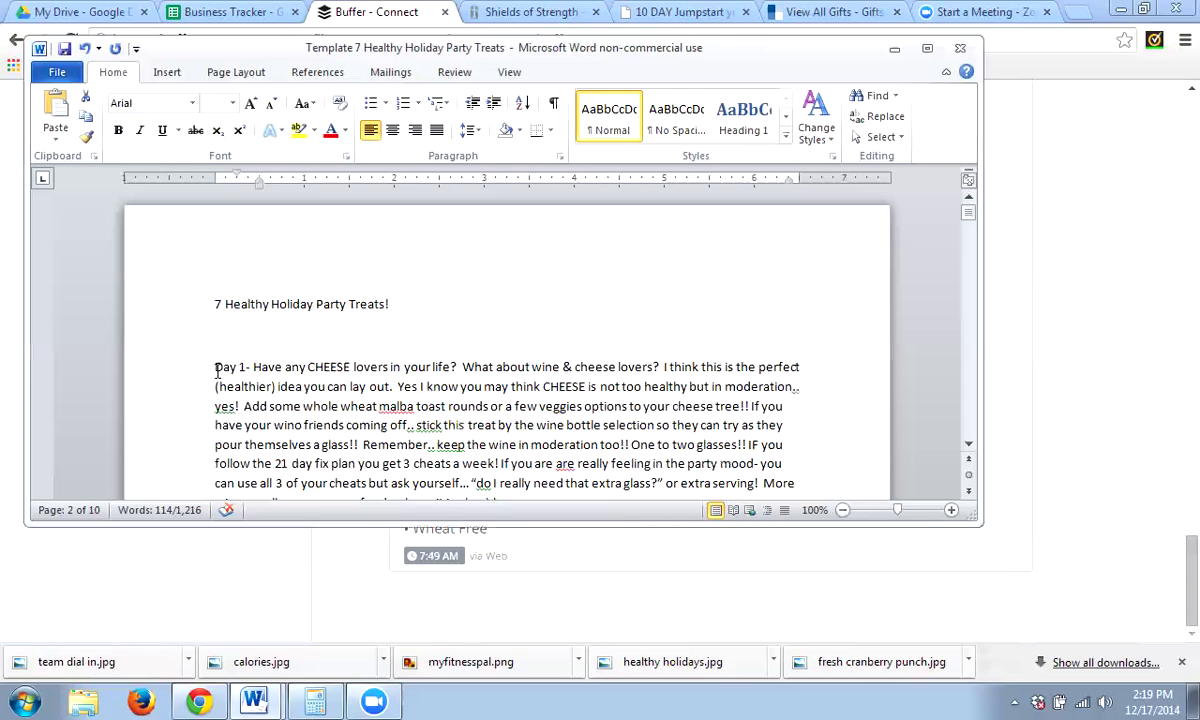
{"action": "left_click_drag", "start_coordinate": [968, 212], "coordinate": [990, 238]}
{"action": "left_click_drag", "start_coordinate": [210, 367], "coordinate": [548, 392]}
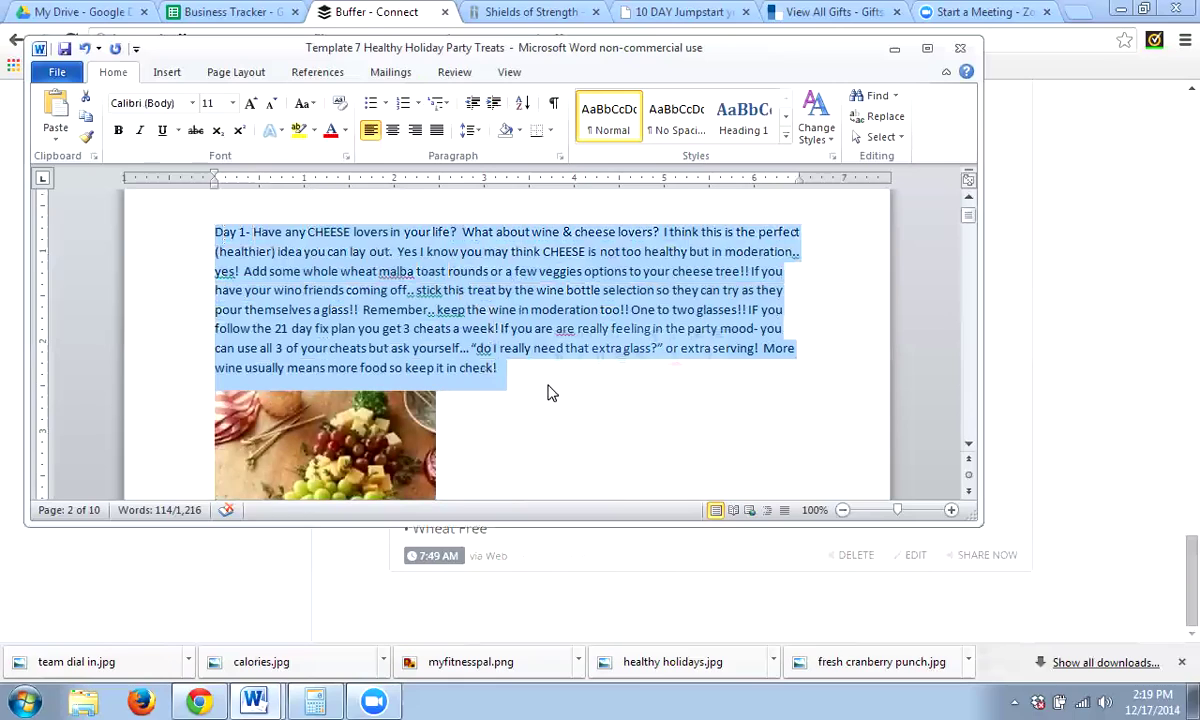
{"action": "left_click", "coordinate": [895, 48]}
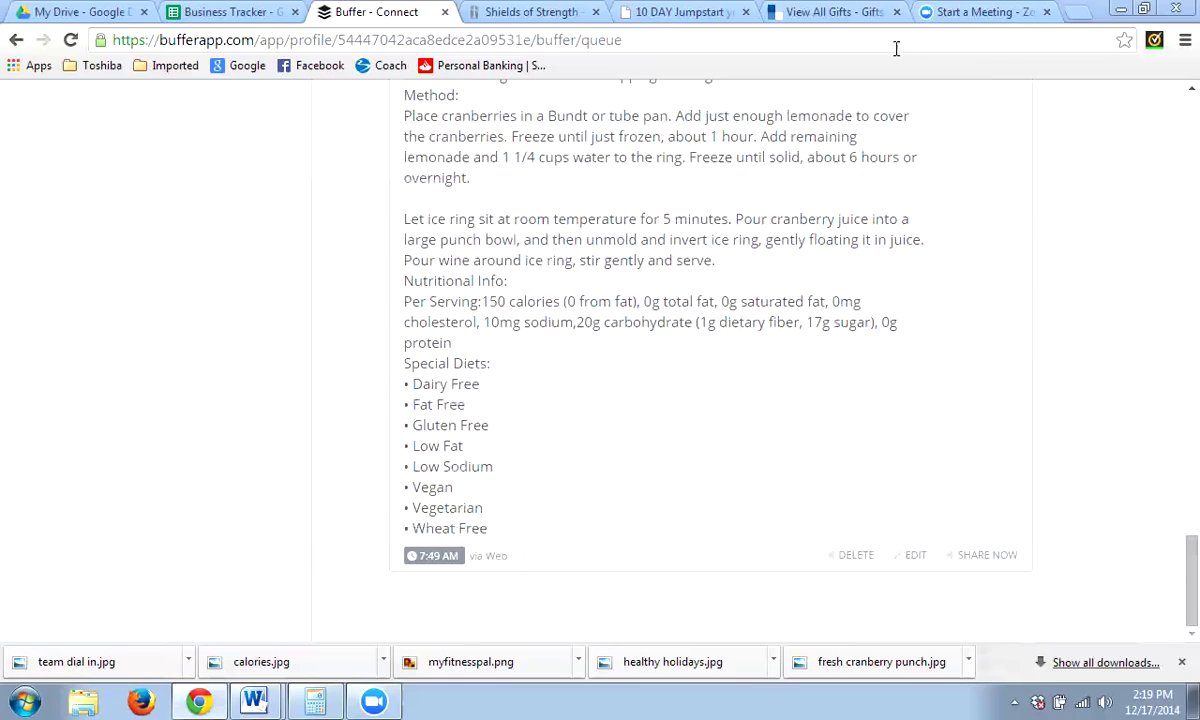
Start a new post for the FitHoots Acco... group and paste the copied Day 1 text into it
{"action": "left_click_drag", "start_coordinate": [1170, 607], "coordinate": [1171, 166]}
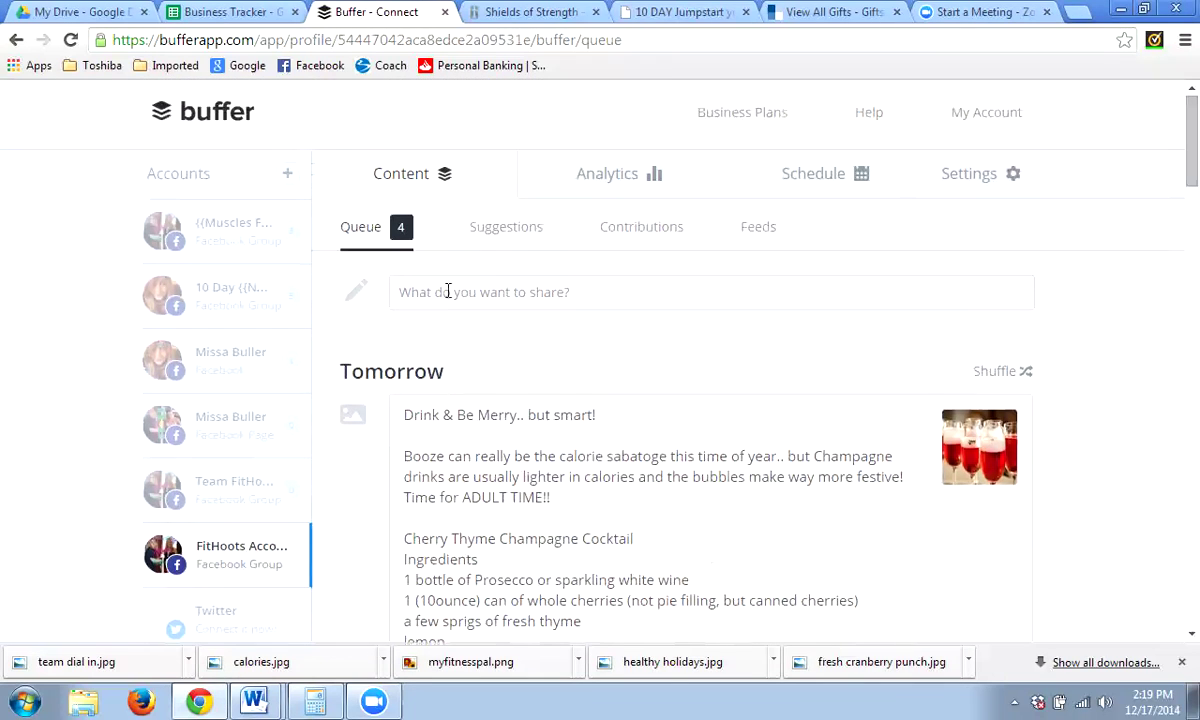
{"action": "left_click", "coordinate": [428, 280]}
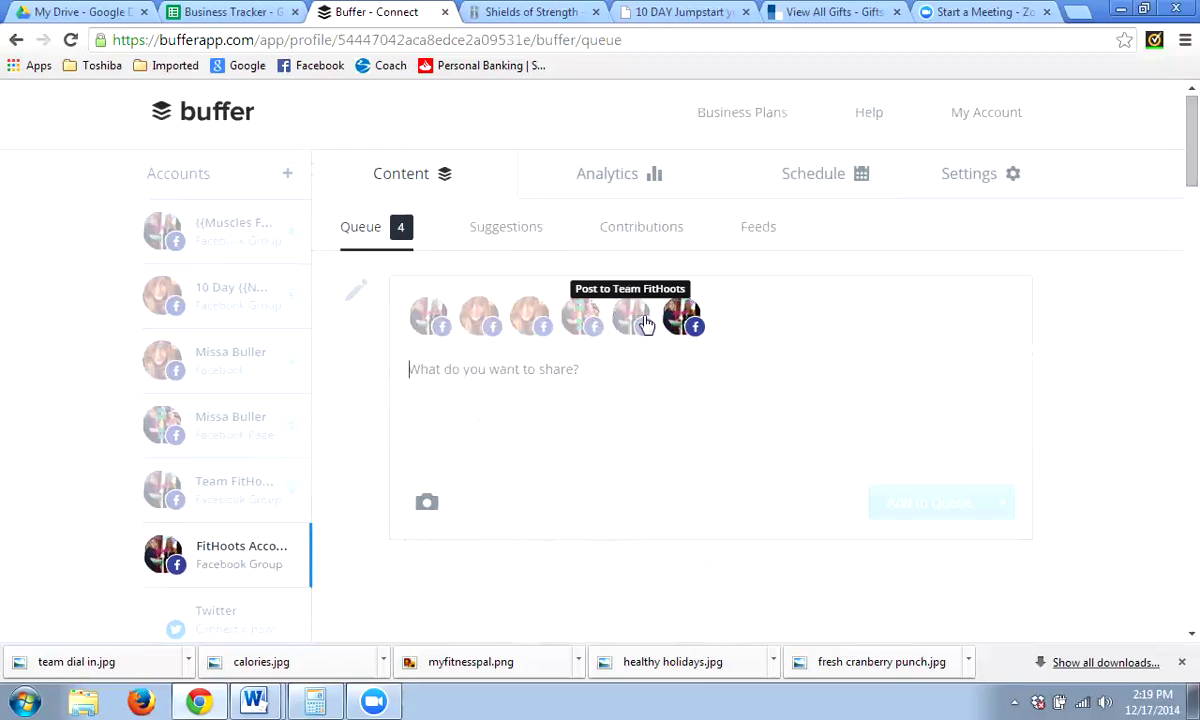
{"action": "key", "text": "ctrl+v"}
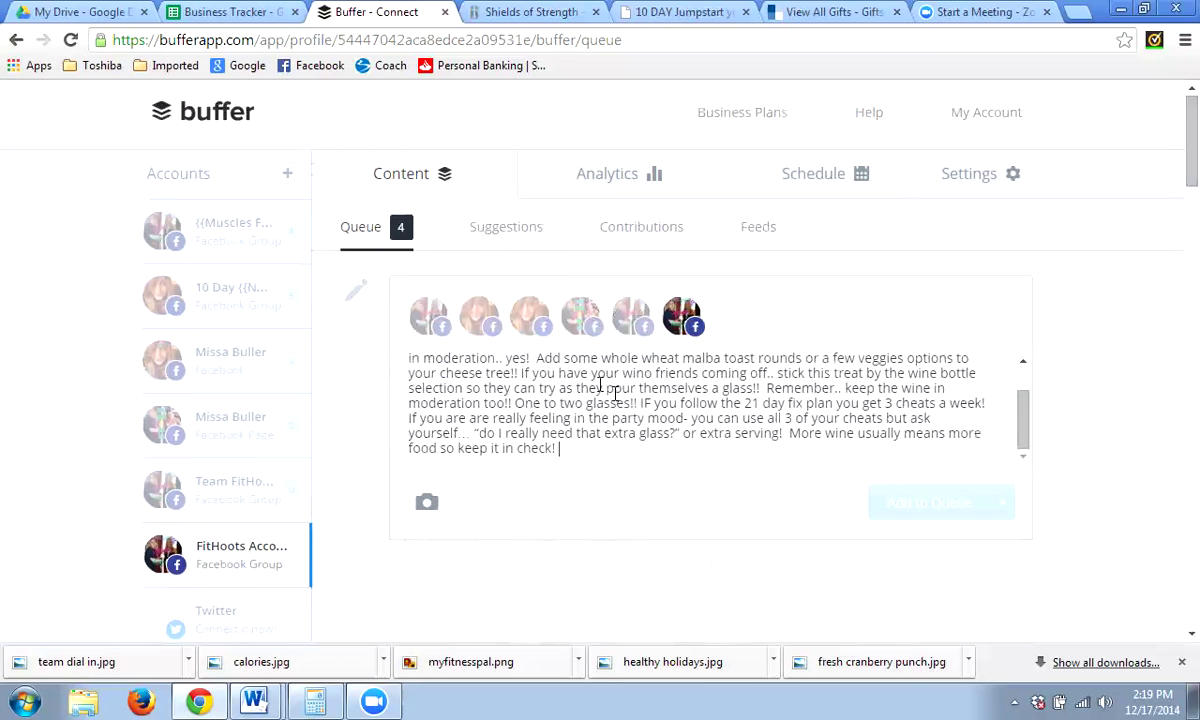
Attach the cheese tree photo to the post, searching the BeachBody picture folder for "cheese"
{"action": "left_click", "coordinate": [432, 508]}
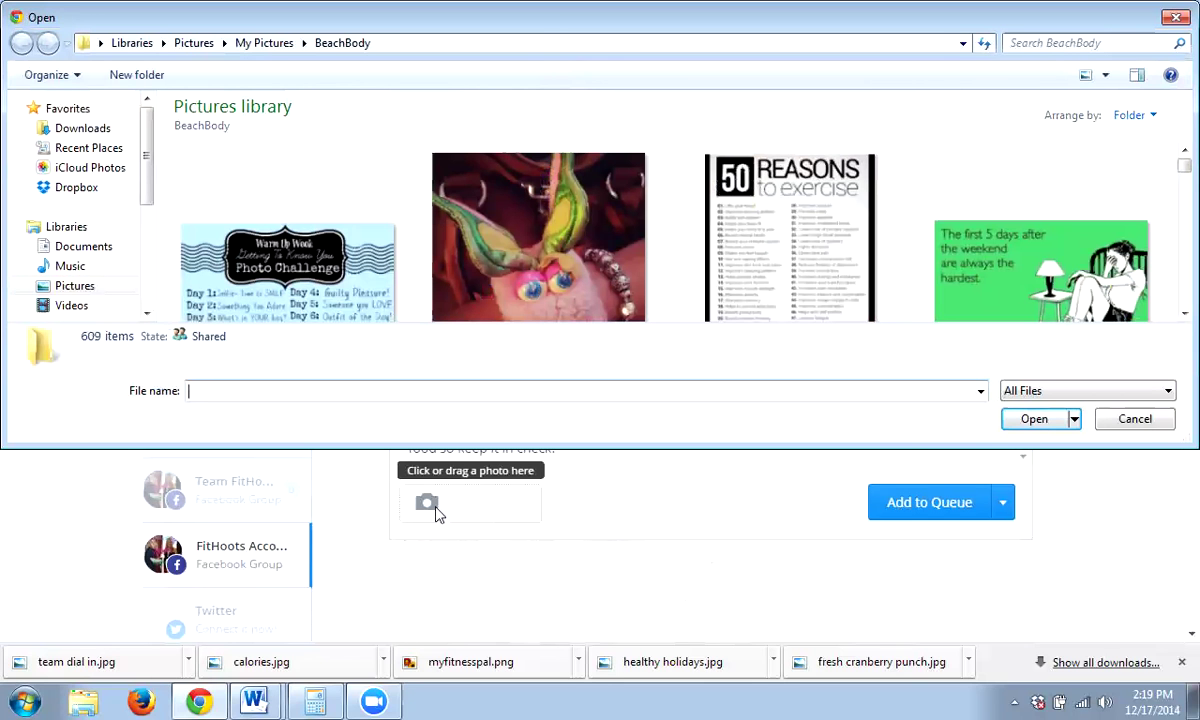
{"action": "type", "text": "cheese t"}
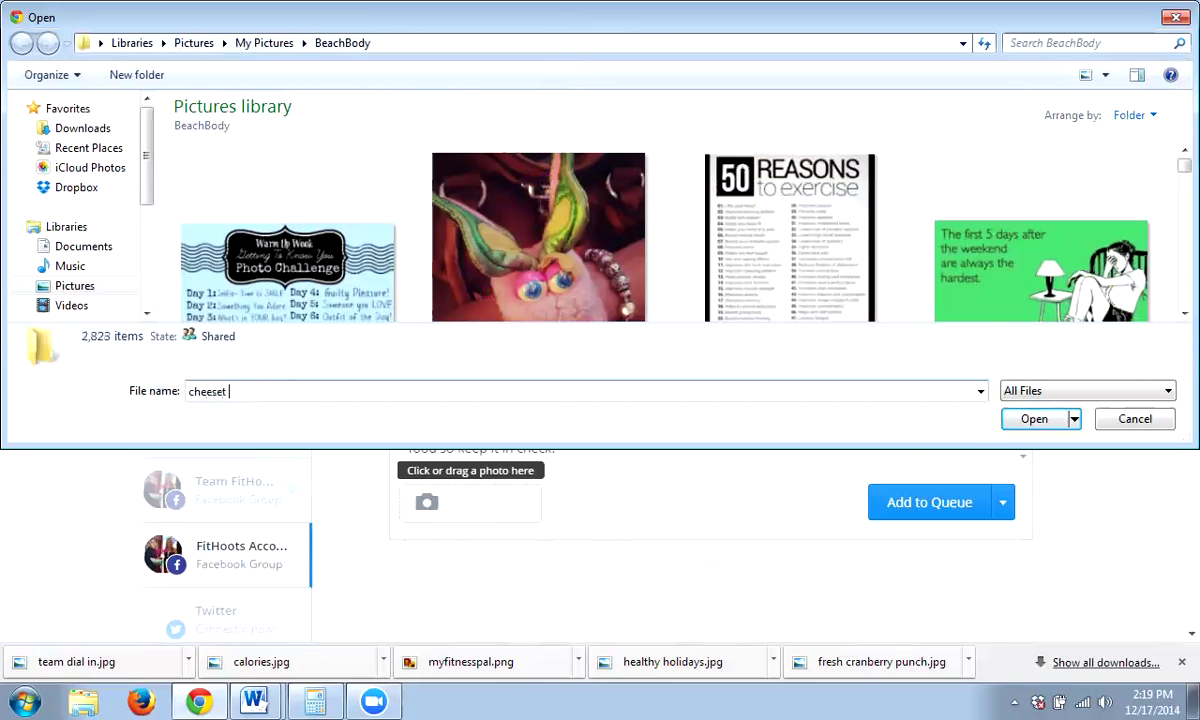
{"action": "type", "text": "ree"}
{"action": "key", "text": "Return"}
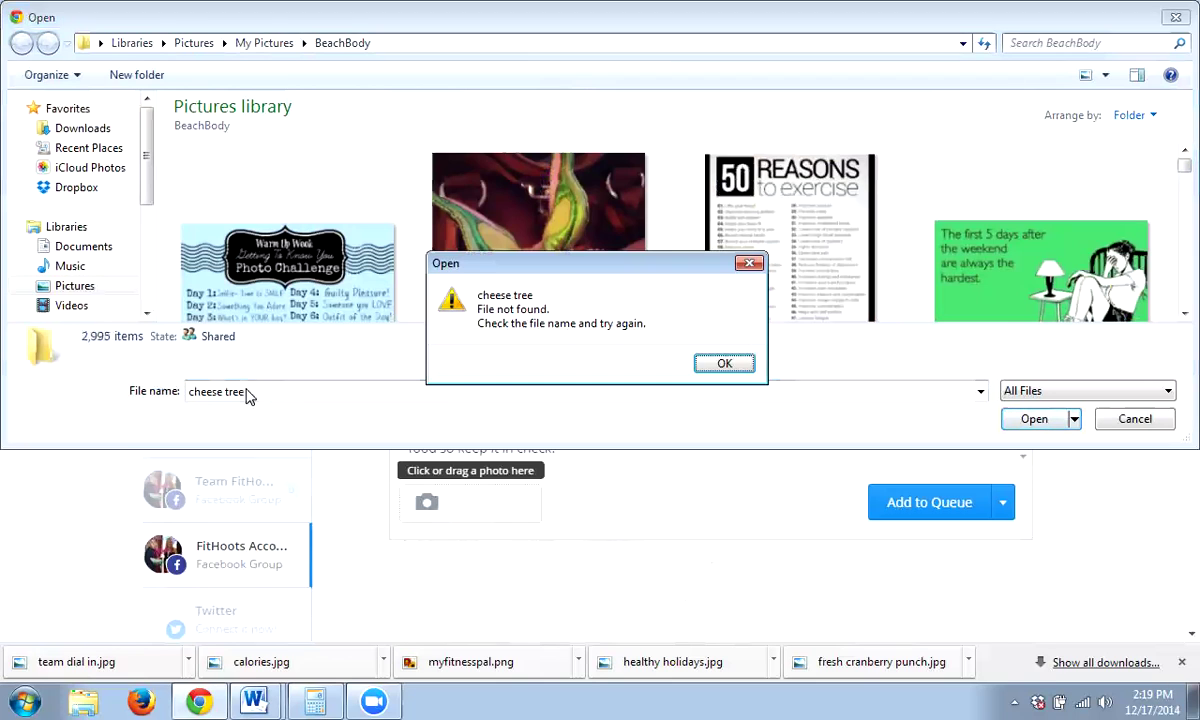
{"action": "left_click", "coordinate": [724, 362]}
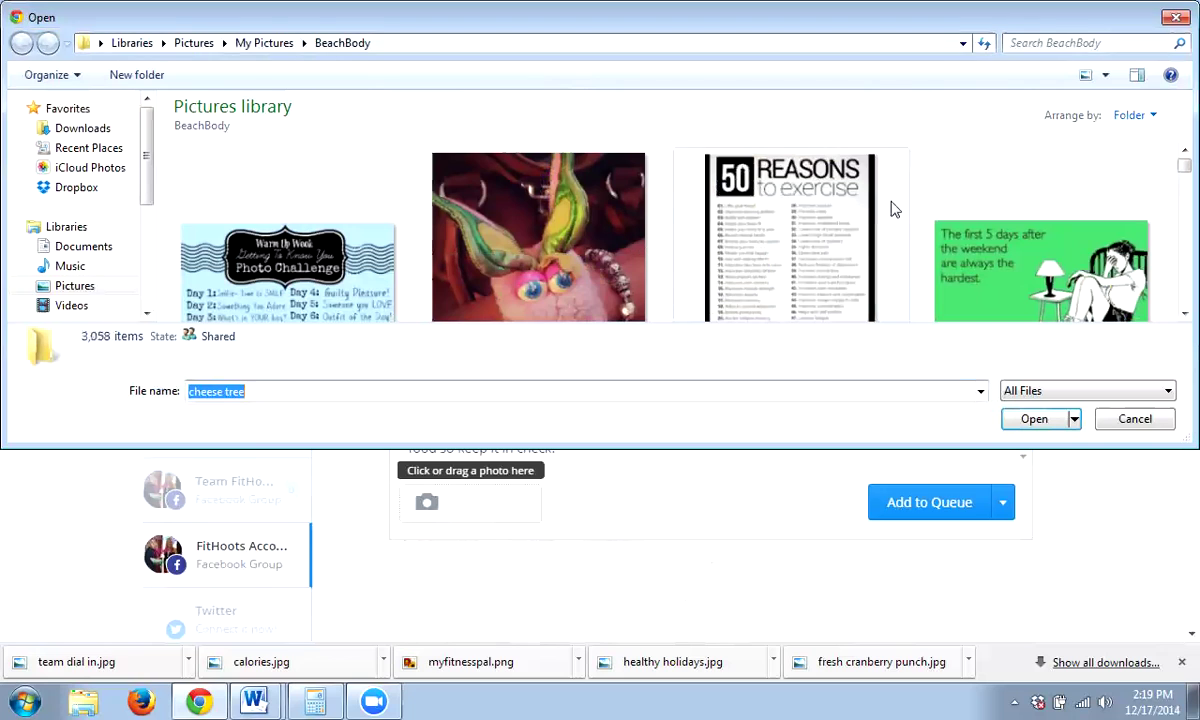
{"action": "left_click", "coordinate": [1053, 43]}
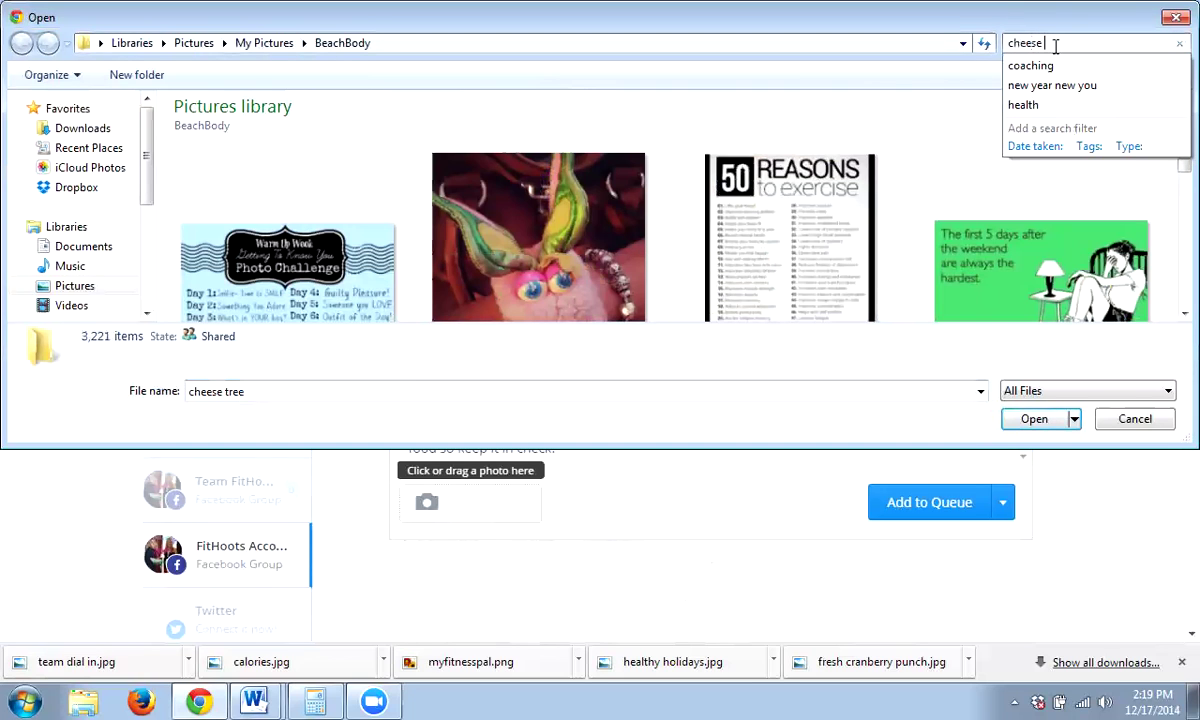
{"action": "double_click", "coordinate": [250, 192]}
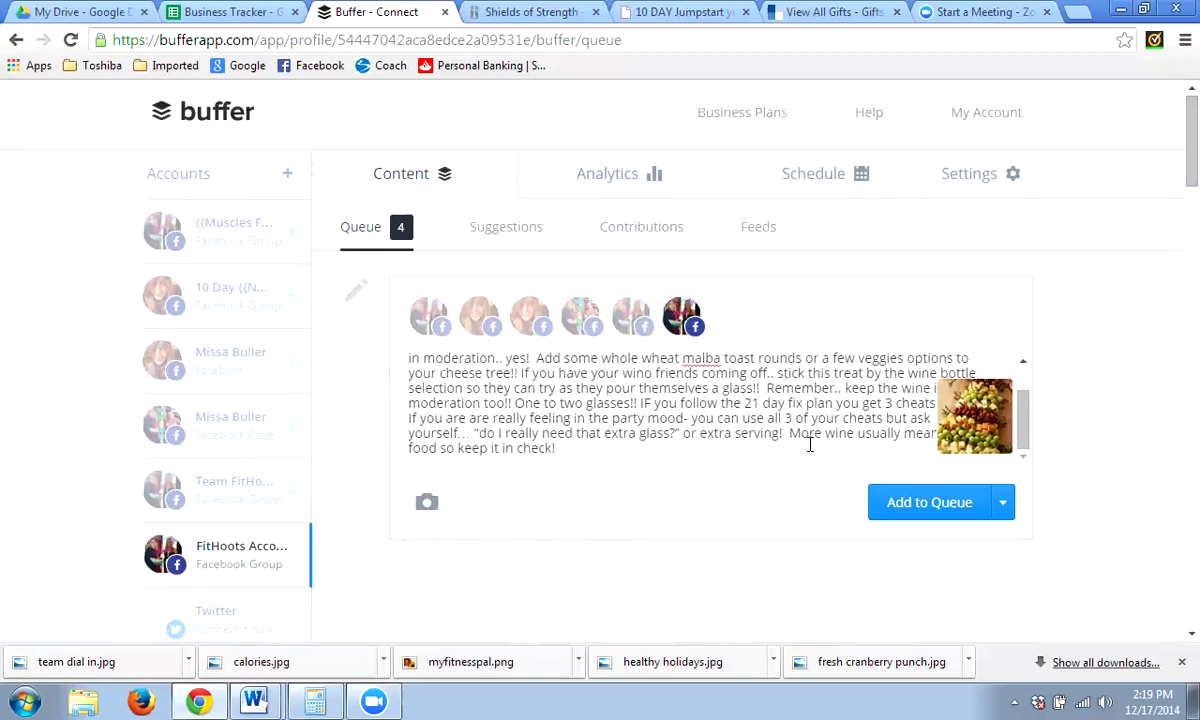
Add an 11:57 AM posting time to the FitHoots Acco... group's schedule, and exclude Monday and Tuesday from its posting days
{"action": "left_click", "coordinate": [1006, 505]}
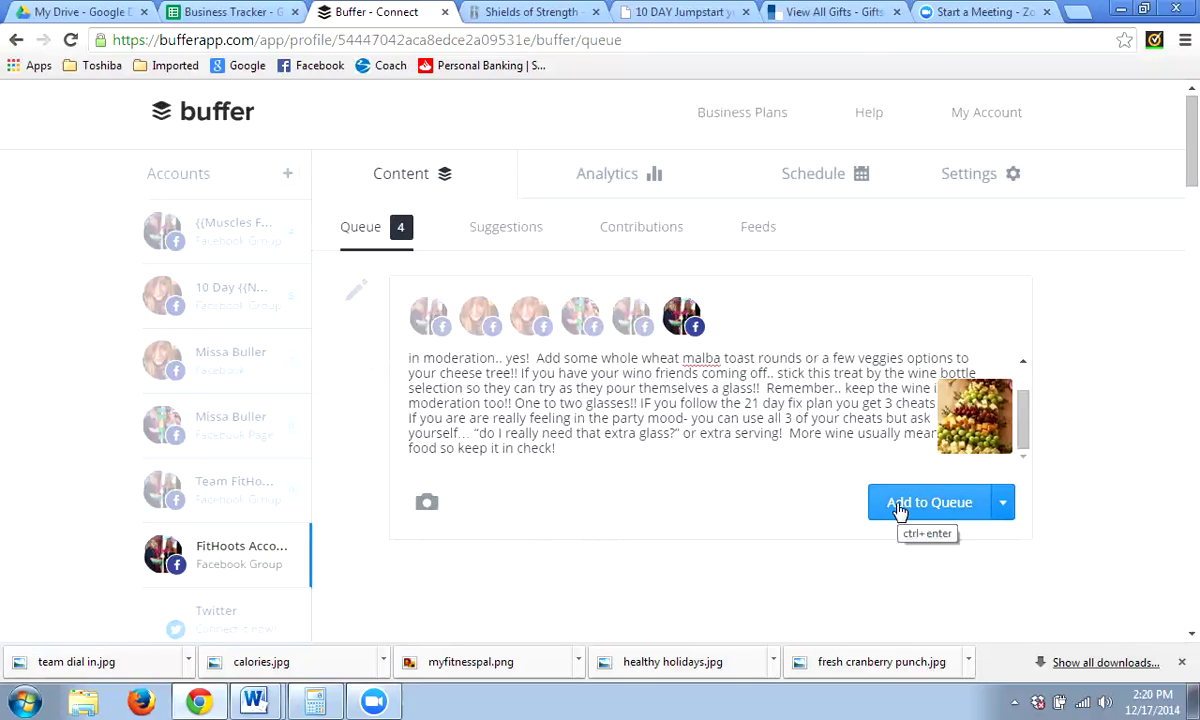
{"action": "left_click", "coordinate": [792, 176]}
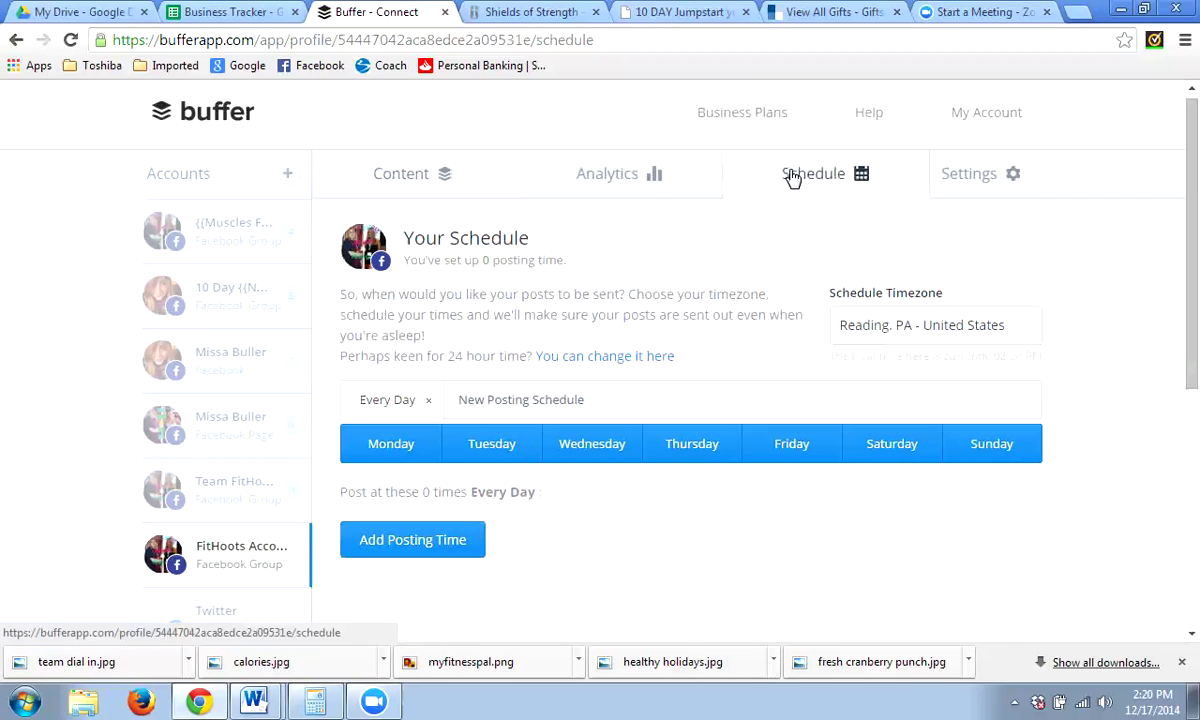
{"action": "left_click", "coordinate": [405, 447]}
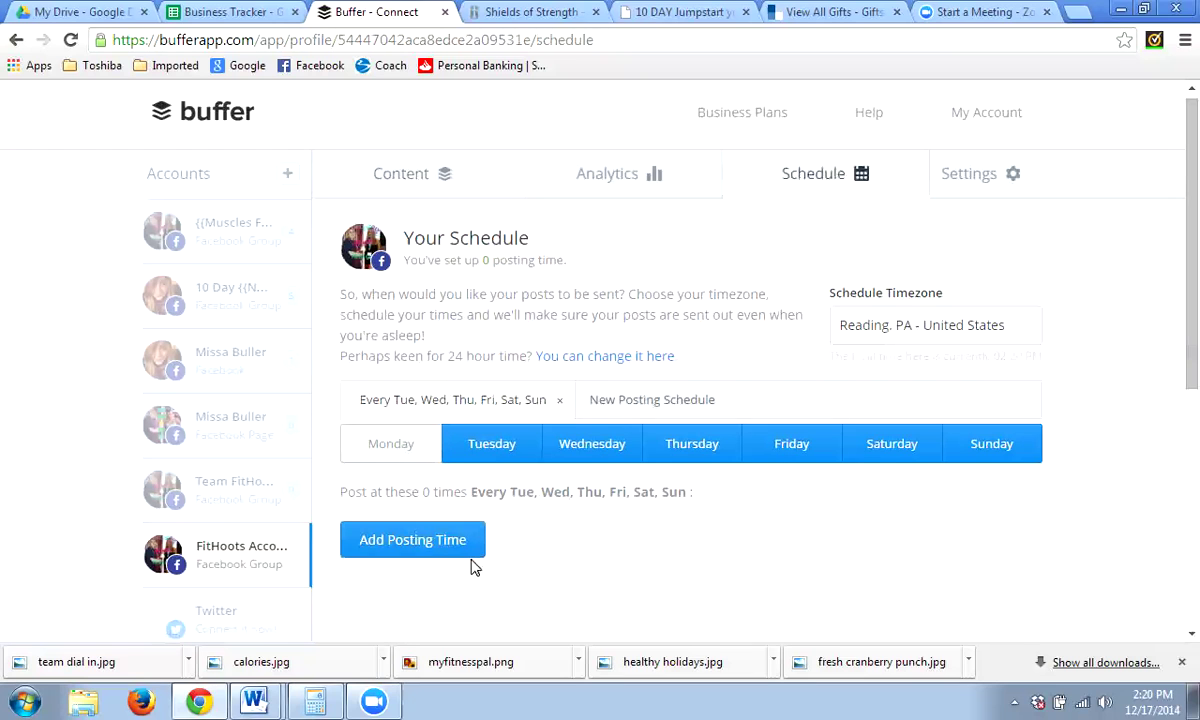
{"action": "scroll", "coordinate": [537, 568], "scroll_direction": "down", "scroll_amount": 1}
{"action": "left_click", "coordinate": [416, 450]}
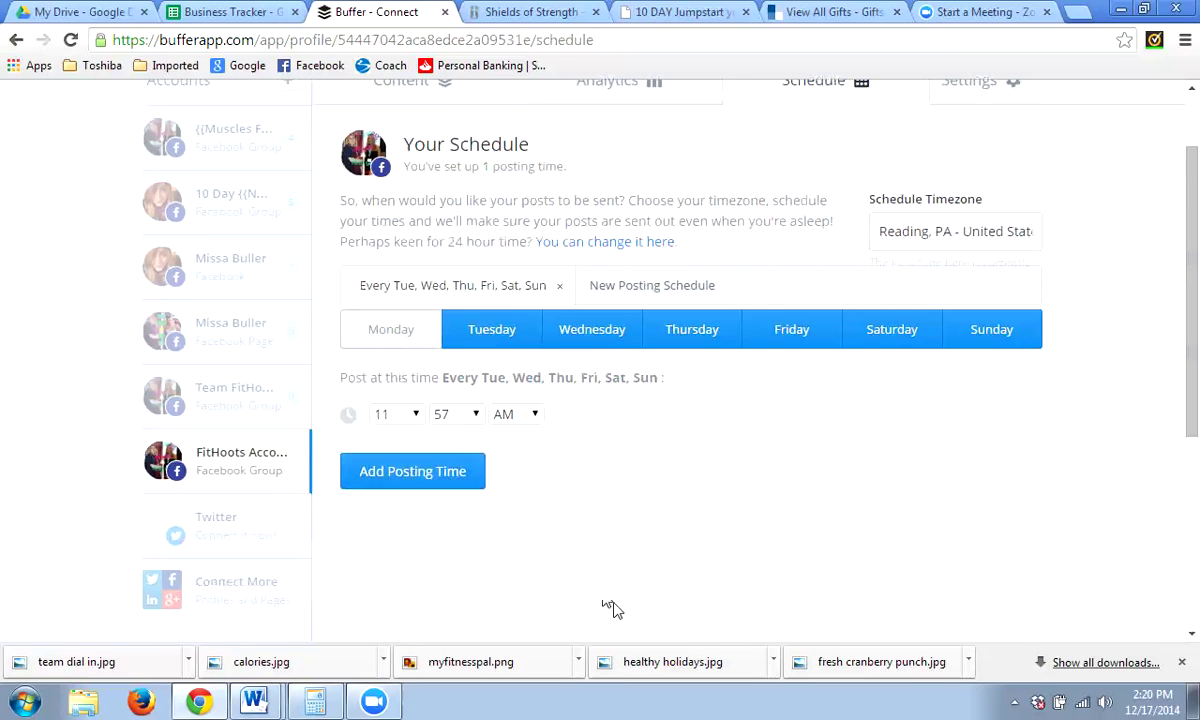
{"action": "left_click", "coordinate": [470, 353]}
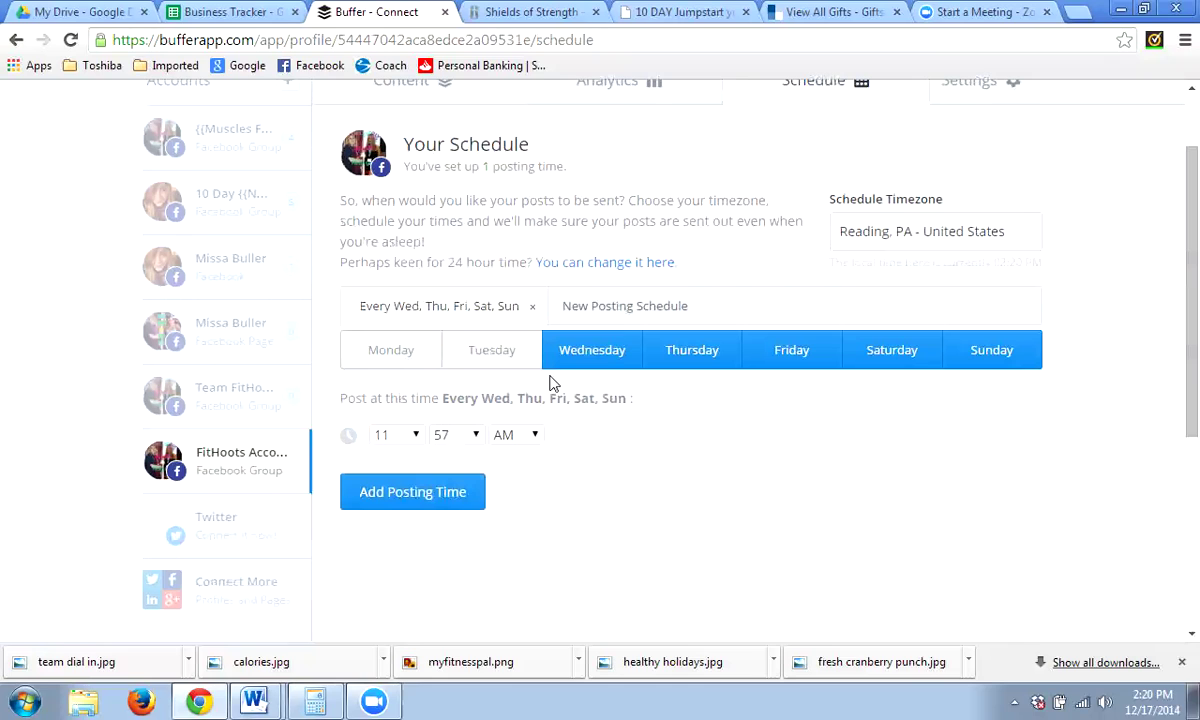
Exclude Wednesday through Sunday from the FitHoots Acco... group's posting days so that no day is selected
{"action": "left_click", "coordinate": [585, 355]}
{"action": "left_click", "coordinate": [712, 350]}
{"action": "left_click", "coordinate": [780, 350]}
{"action": "left_click", "coordinate": [891, 350]}
{"action": "left_click", "coordinate": [980, 351]}
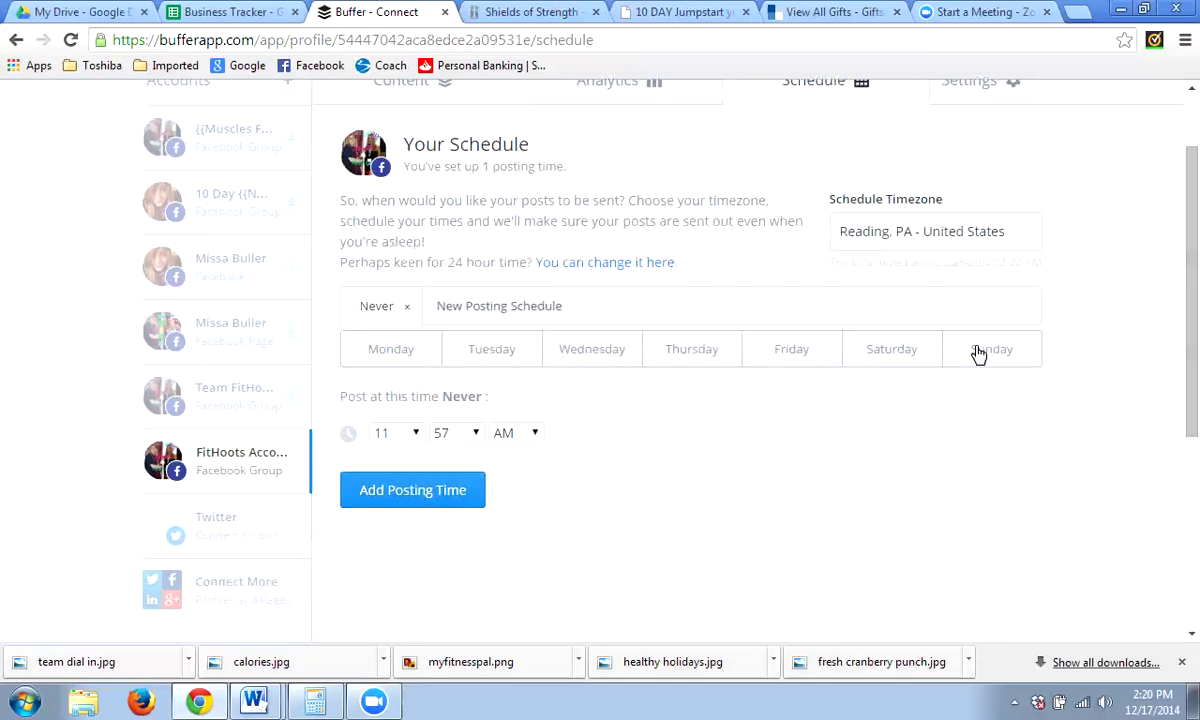
Set the FitHoots Acco... group's posting days to Monday, Wednesday and Friday
{"action": "left_click", "coordinate": [560, 355]}
{"action": "left_click", "coordinate": [395, 352]}
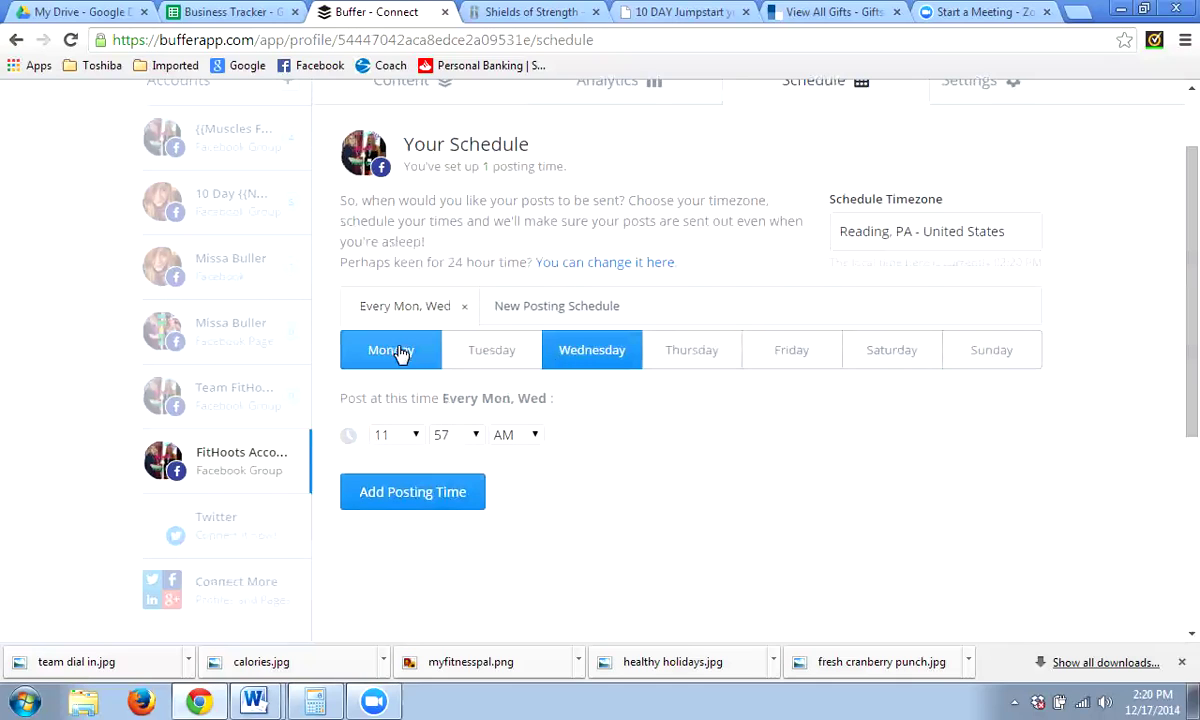
{"action": "left_click", "coordinate": [495, 355]}
{"action": "left_click", "coordinate": [502, 354]}
{"action": "left_click", "coordinate": [590, 355]}
{"action": "left_click", "coordinate": [658, 360]}
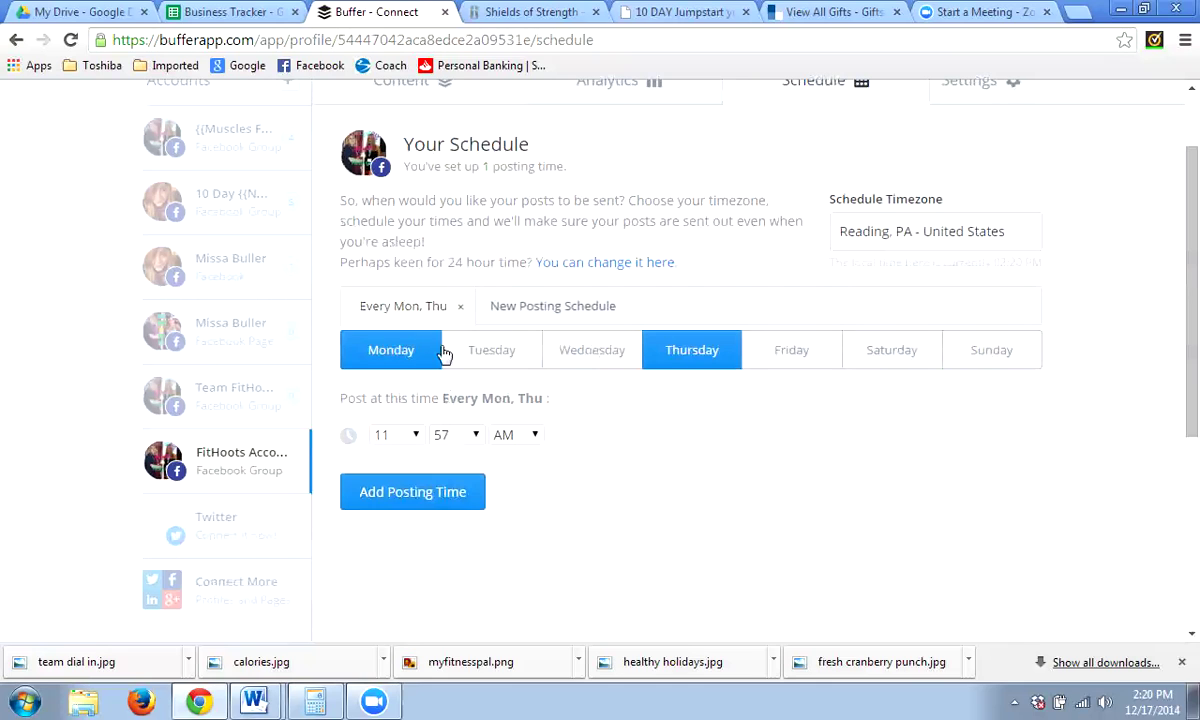
{"action": "left_click", "coordinate": [560, 352]}
{"action": "left_click", "coordinate": [790, 352]}
{"action": "left_click", "coordinate": [705, 362]}
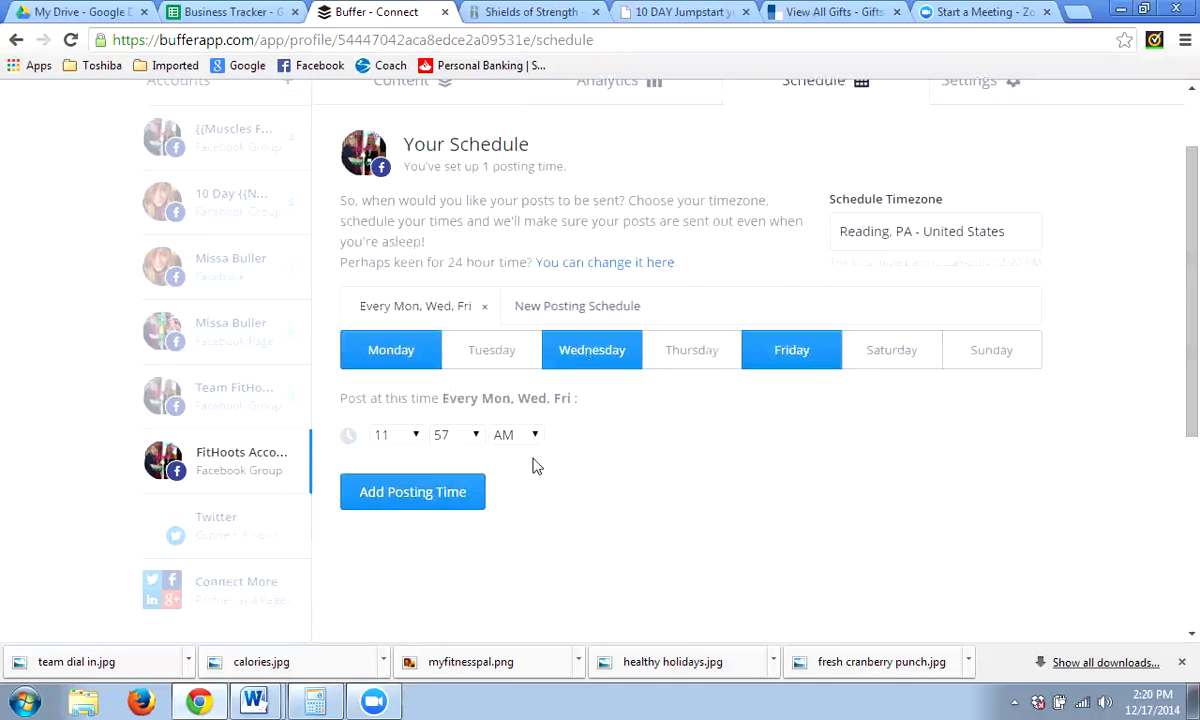
Change the group's posting time to 12:44 PM
{"action": "left_click", "coordinate": [414, 435]}
{"action": "left_click", "coordinate": [384, 650]}
{"action": "left_click", "coordinate": [536, 449]}
{"action": "left_click", "coordinate": [510, 455]}
{"action": "left_click", "coordinate": [470, 435]}
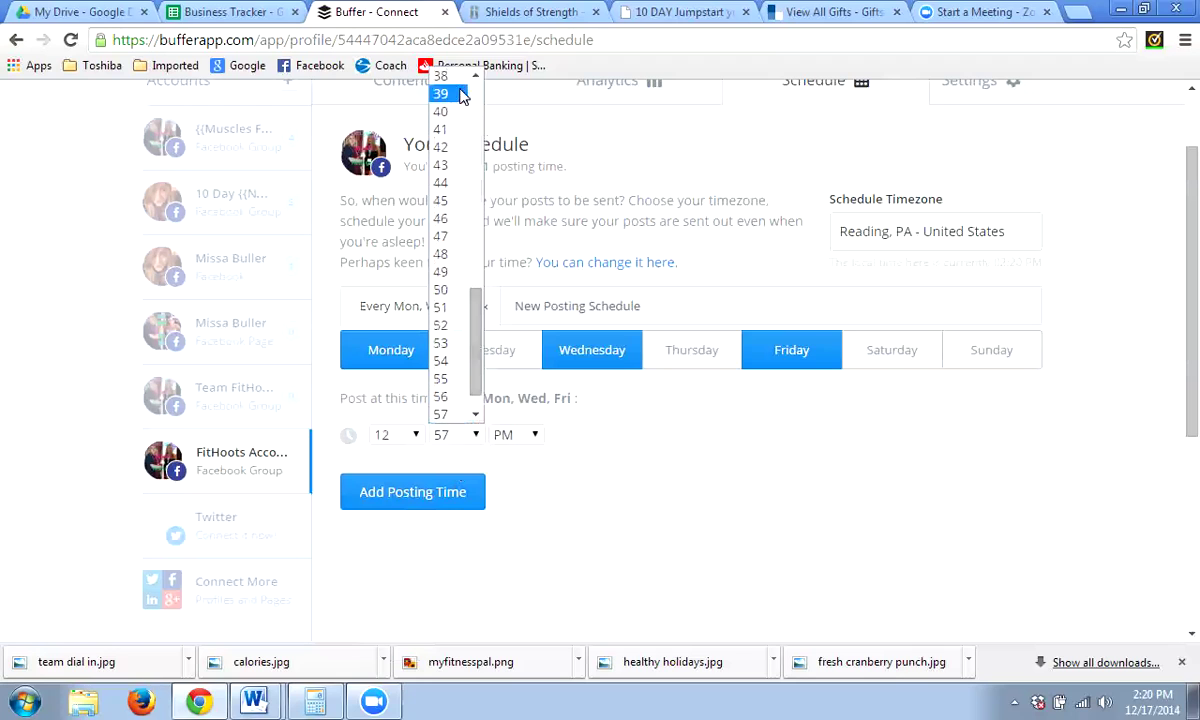
{"action": "left_click", "coordinate": [440, 182]}
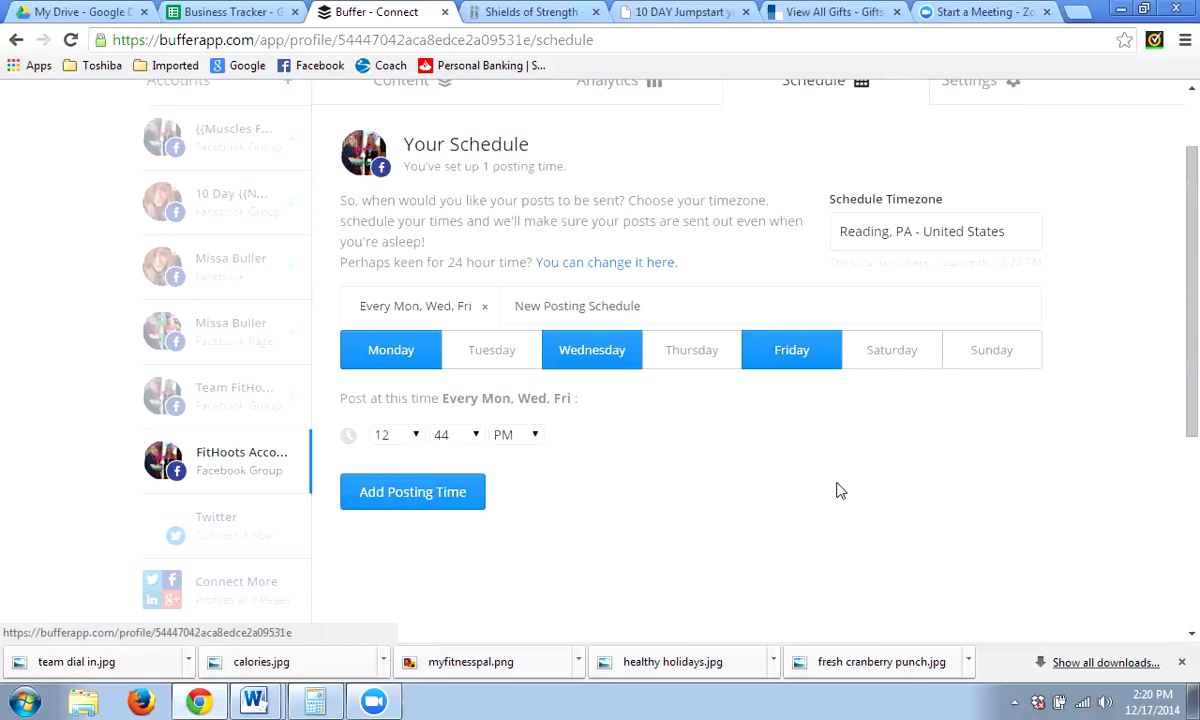
Examine the posting schedules of the other connected Facebook accounts, including the 10 Day {{Nutr... group
{"action": "scroll", "coordinate": [675, 447], "scroll_direction": "up", "scroll_amount": 1}
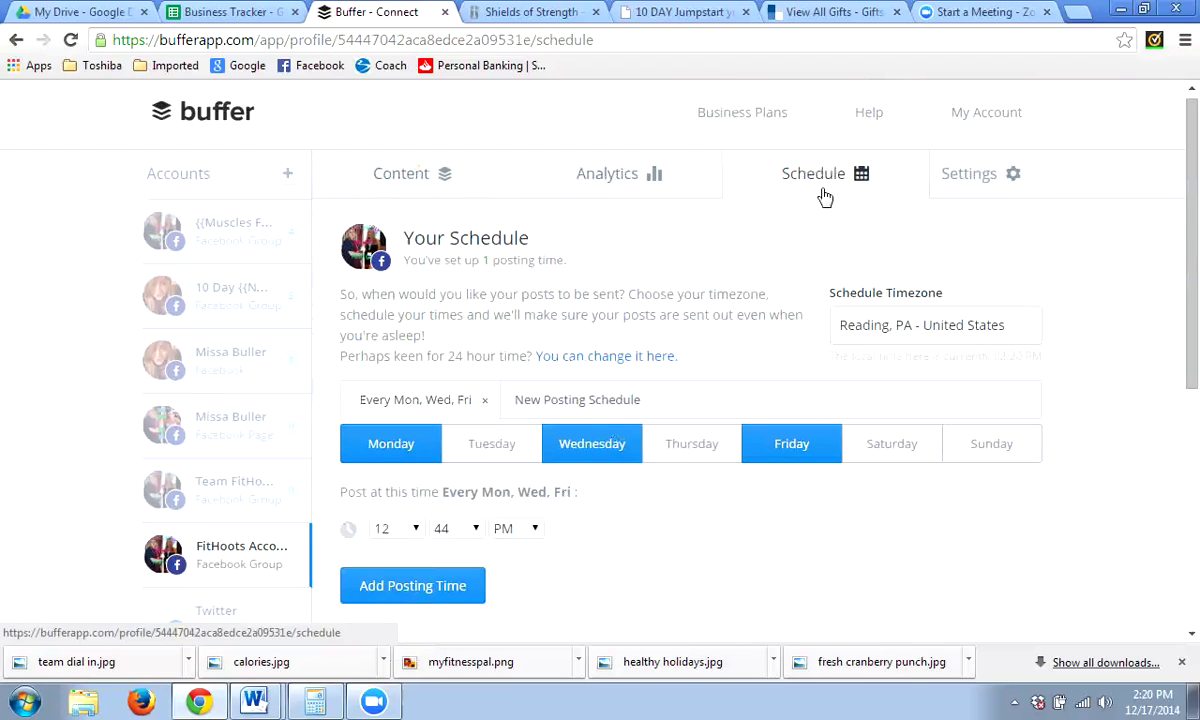
{"action": "scroll", "coordinate": [862, 568], "scroll_direction": "down", "scroll_amount": 1}
{"action": "scroll", "coordinate": [857, 557], "scroll_direction": "up", "scroll_amount": 1}
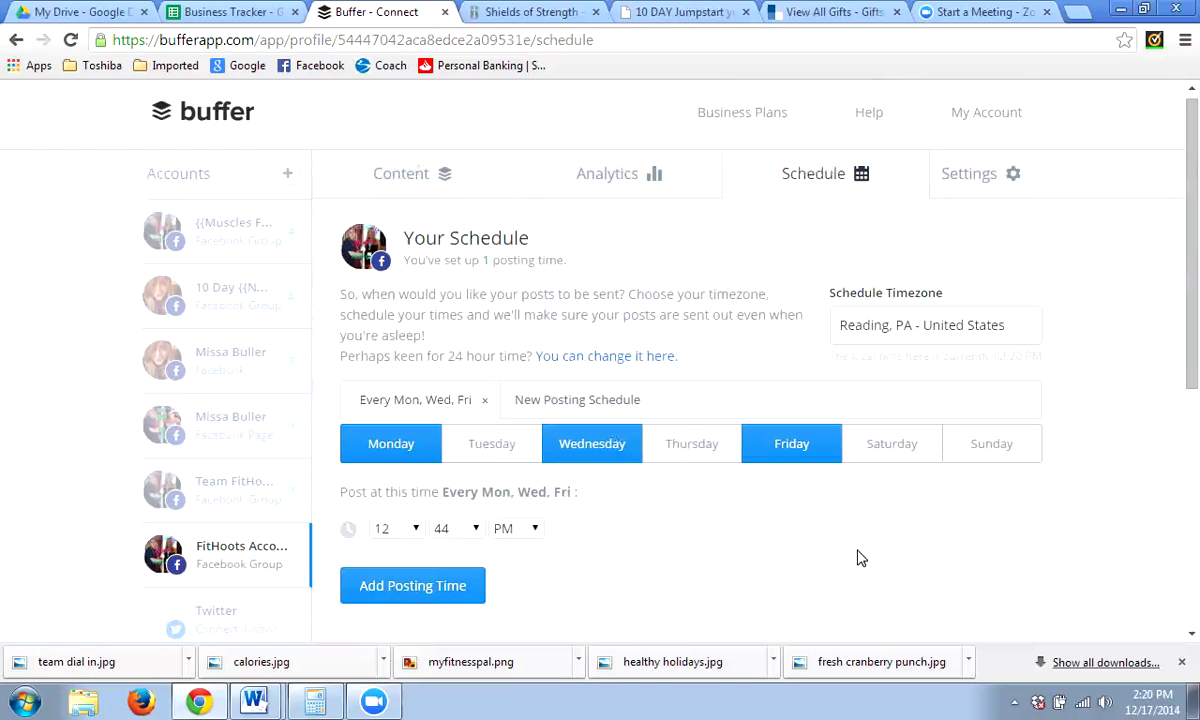
{"action": "left_click", "coordinate": [207, 480]}
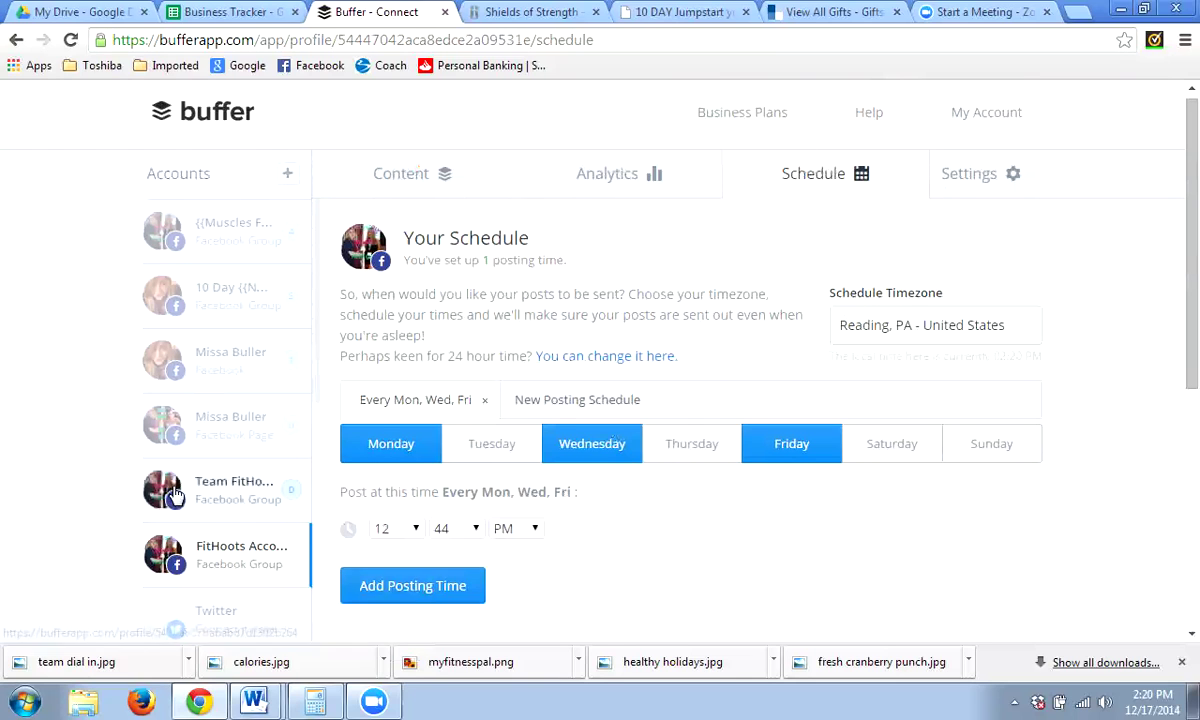
{"action": "left_click", "coordinate": [214, 440]}
{"action": "left_click", "coordinate": [214, 378]}
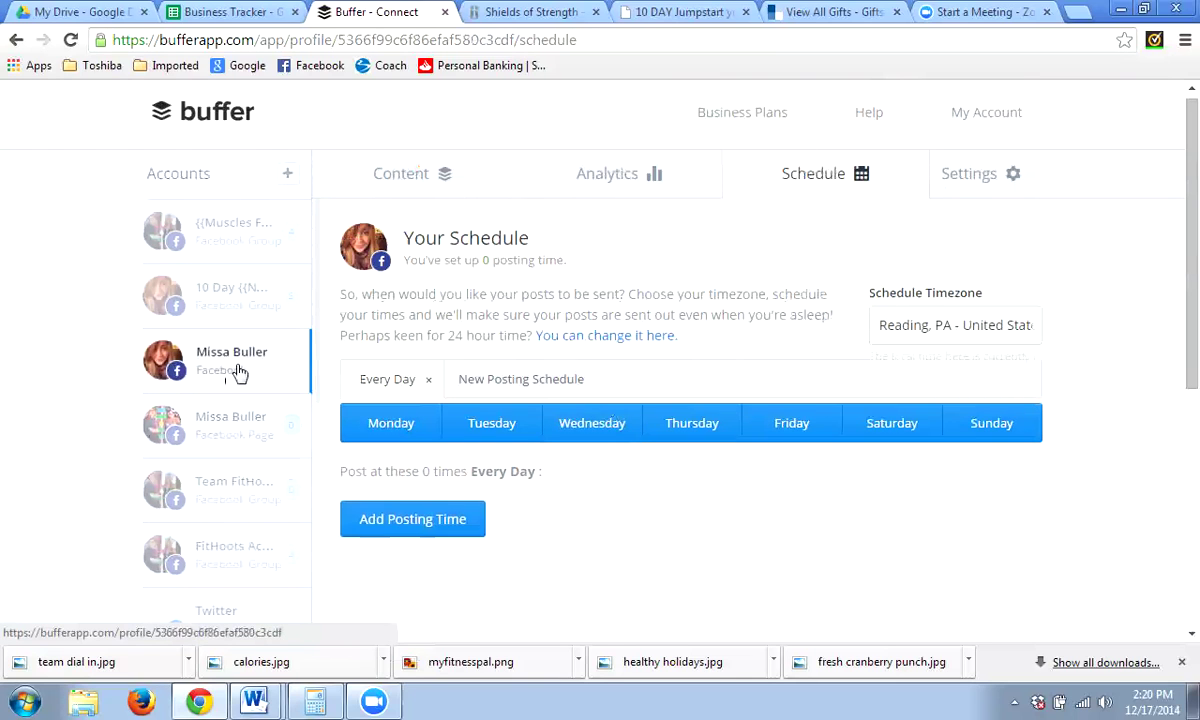
{"action": "left_click", "coordinate": [281, 312]}
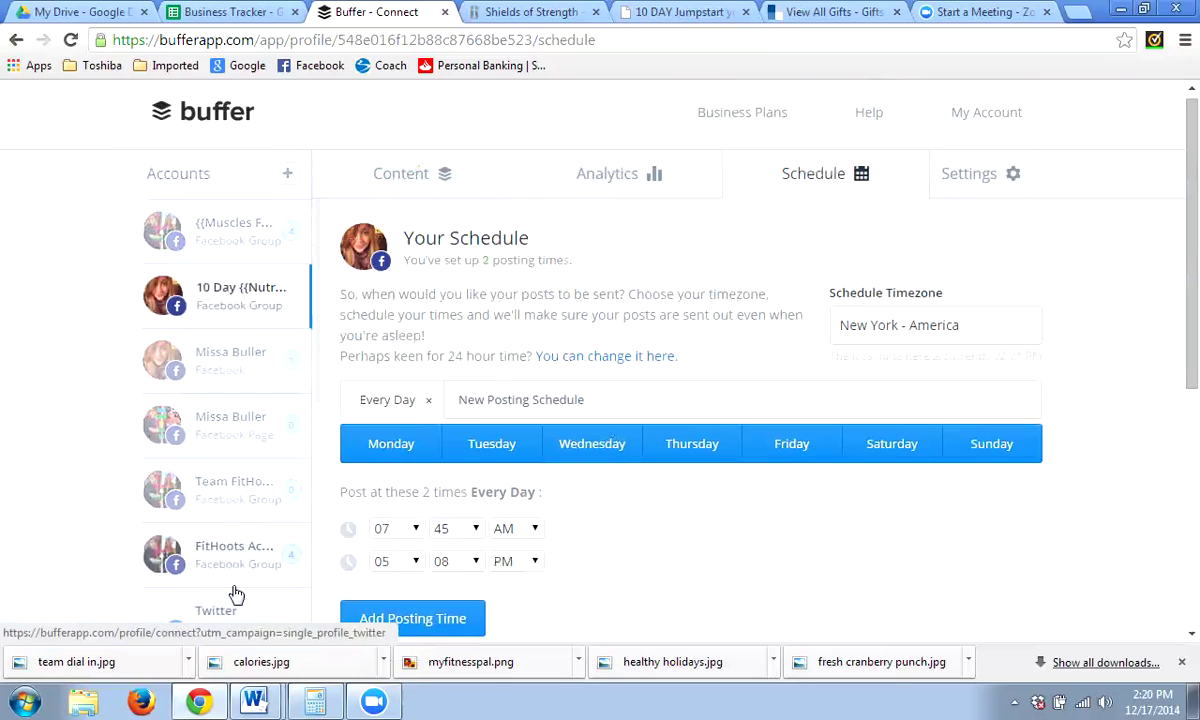
{"action": "scroll", "coordinate": [235, 400], "scroll_direction": "down", "scroll_amount": 5}
{"action": "scroll", "coordinate": [236, 442], "scroll_direction": "up", "scroll_amount": 5}
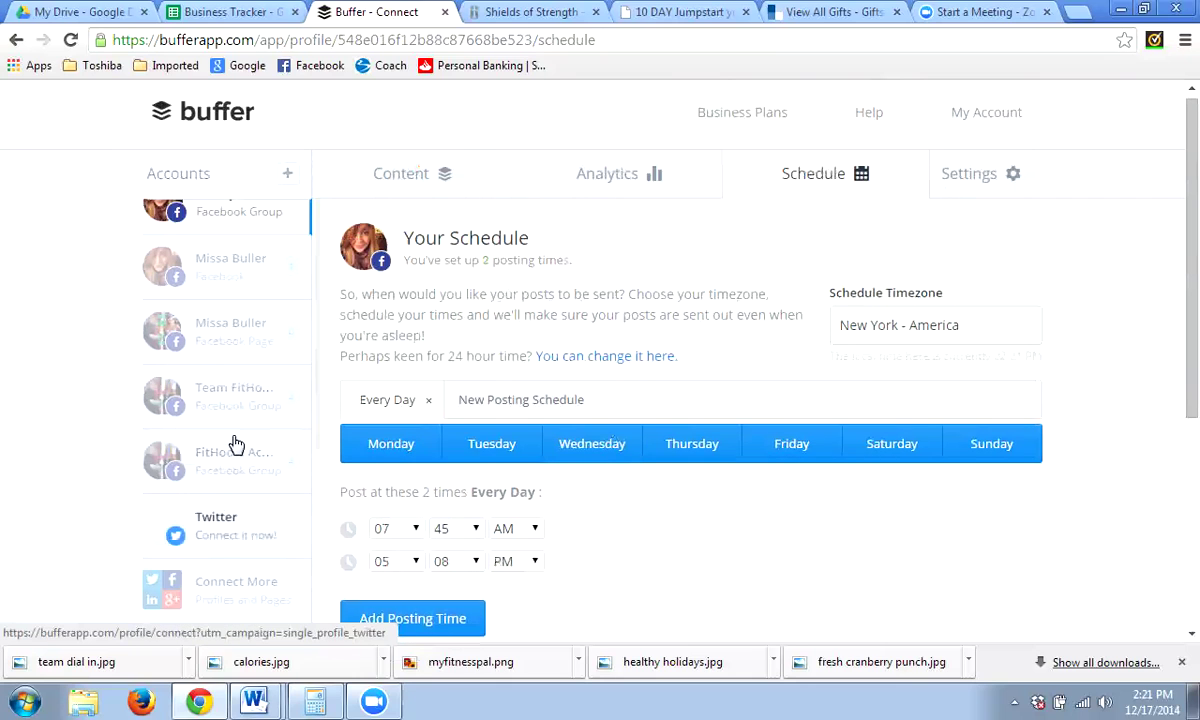
{"action": "left_click", "coordinate": [212, 435]}
{"action": "left_click", "coordinate": [218, 362]}
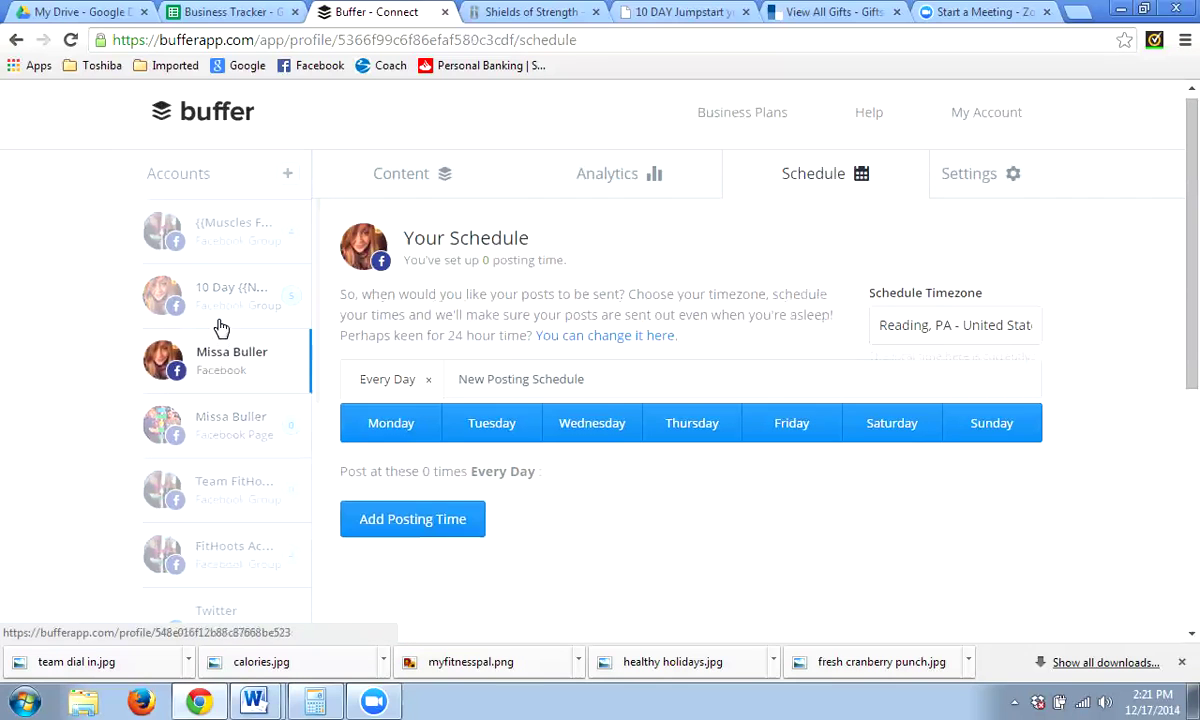
{"action": "left_click", "coordinate": [222, 314]}
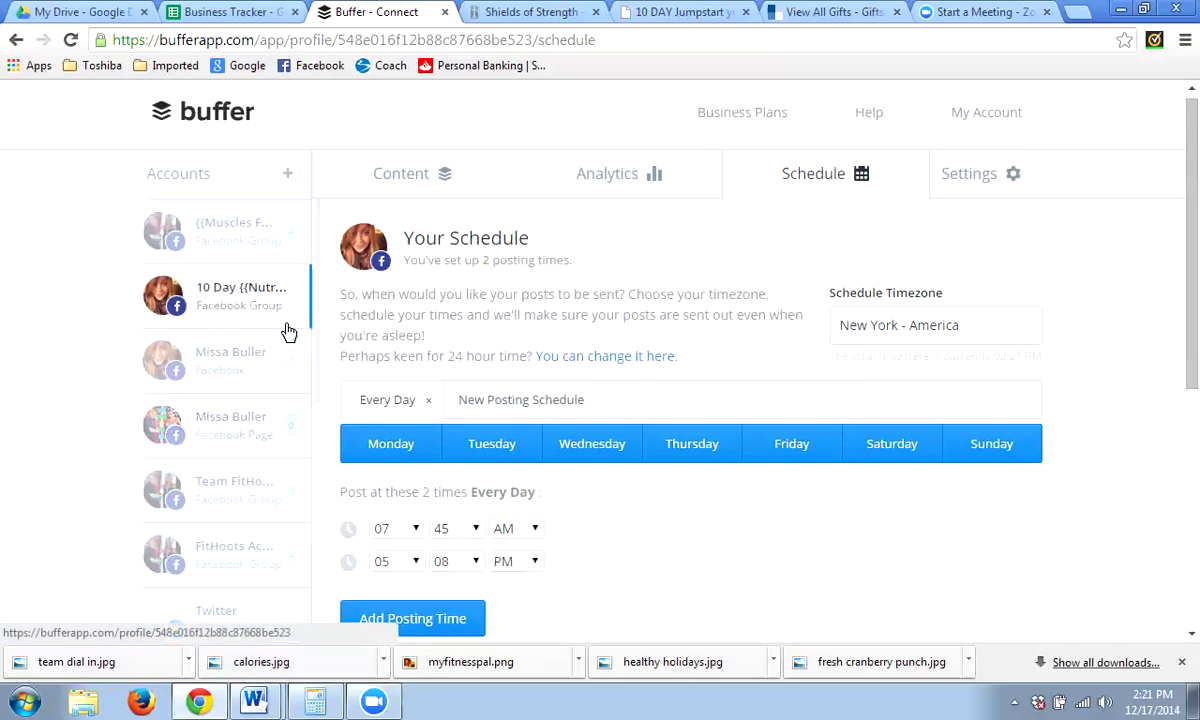
Open the {{Muscles For... group's schedule and restrict its posting days to Friday only
{"action": "left_click", "coordinate": [237, 243]}
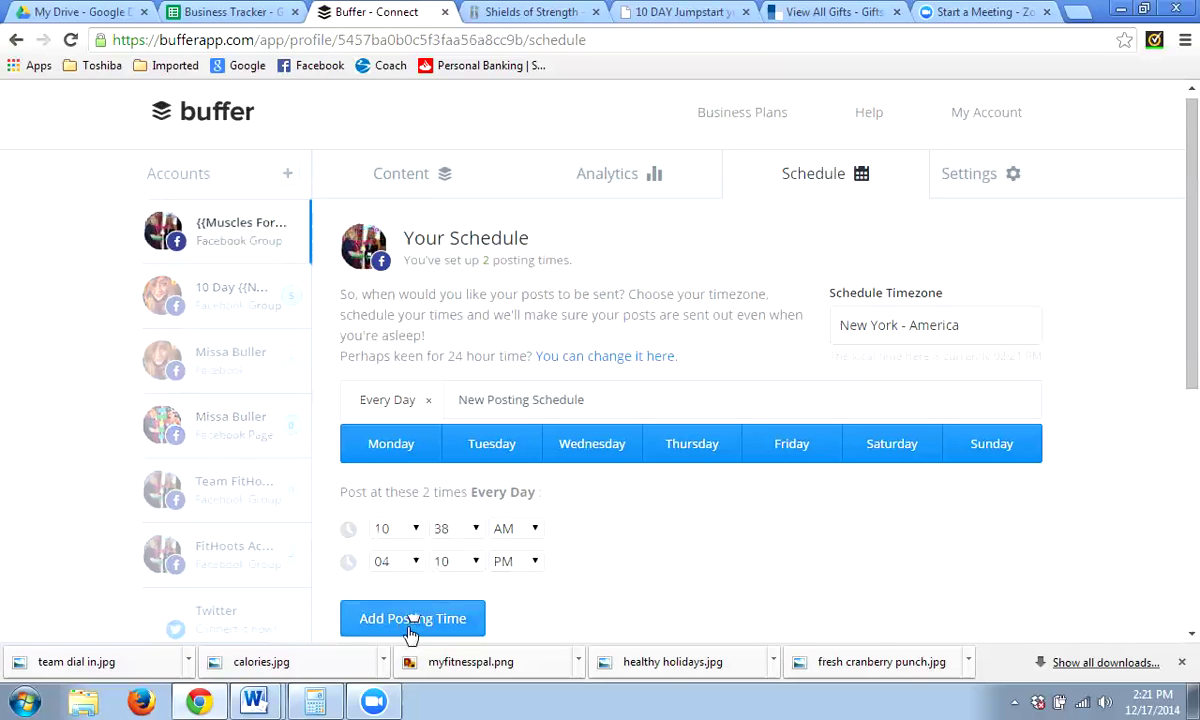
{"action": "left_click", "coordinate": [388, 452]}
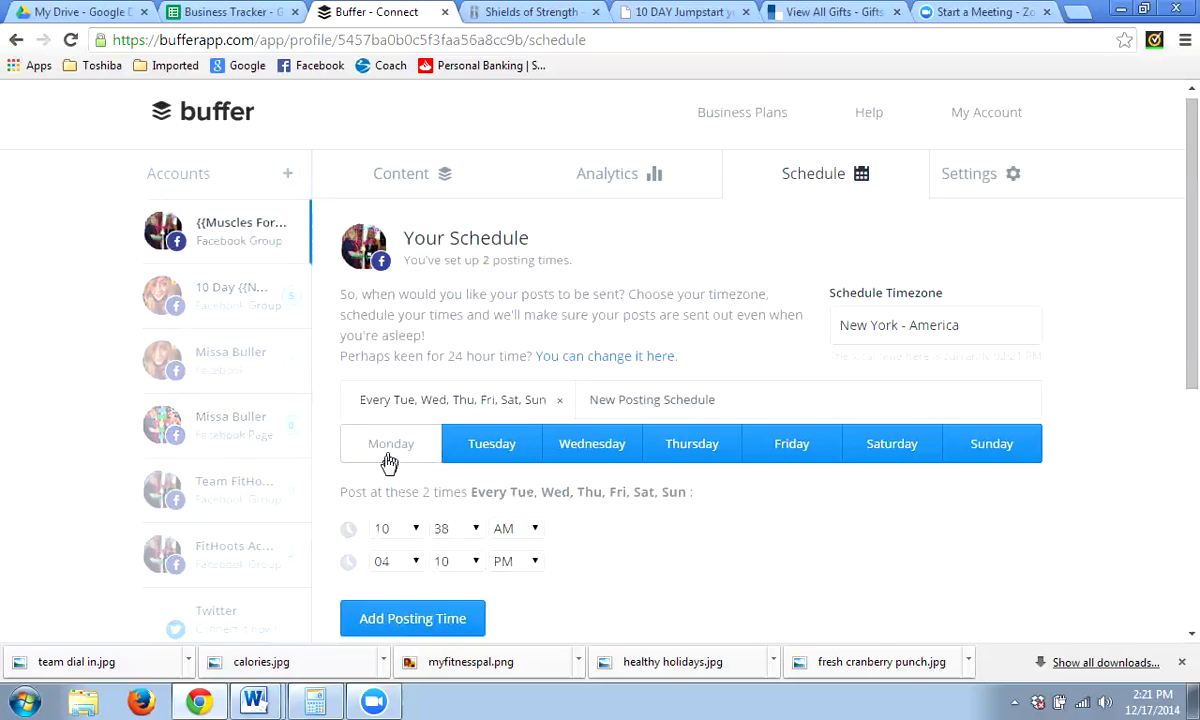
{"action": "left_click", "coordinate": [470, 449]}
{"action": "left_click", "coordinate": [590, 447]}
{"action": "left_click", "coordinate": [720, 446]}
{"action": "left_click", "coordinate": [872, 449]}
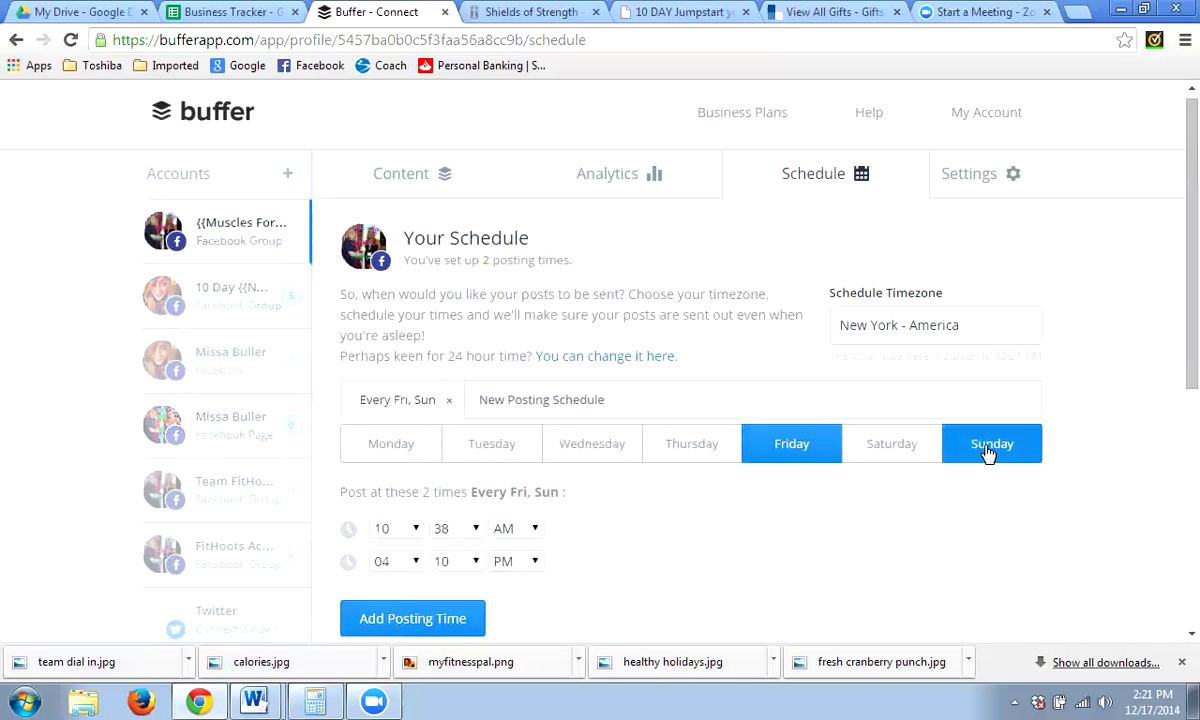
{"action": "left_click", "coordinate": [986, 452]}
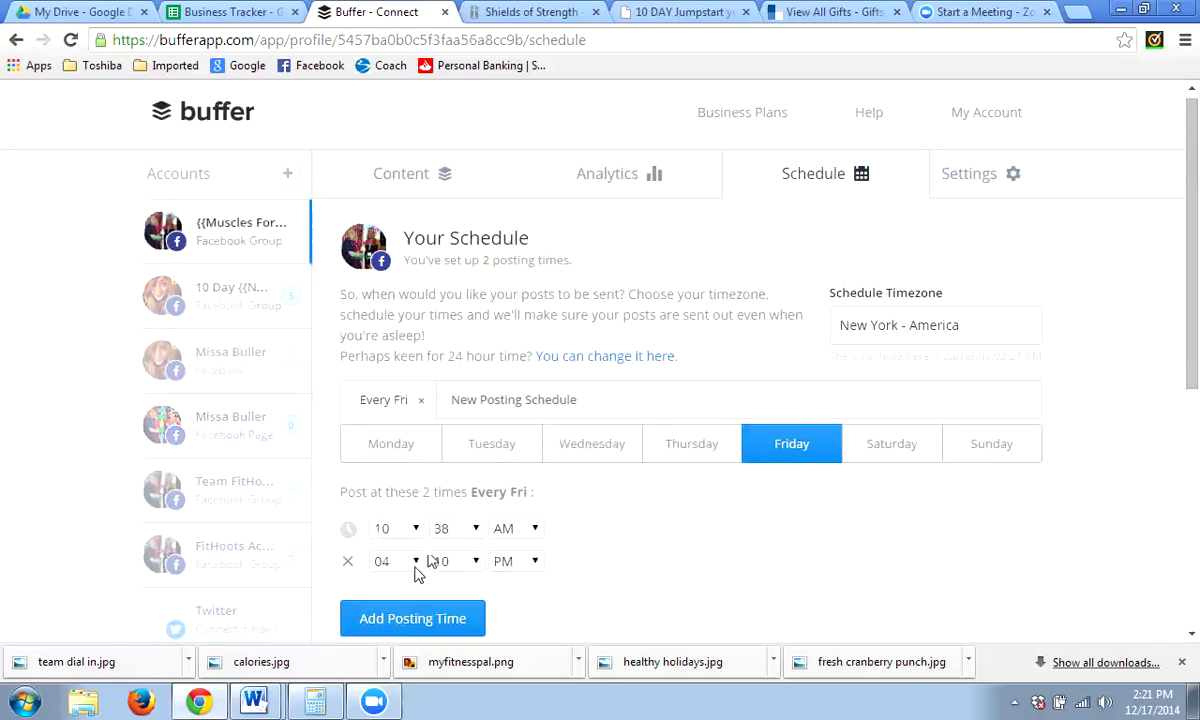
{"action": "scroll", "coordinate": [798, 613], "scroll_direction": "down", "scroll_amount": 3}
{"action": "scroll", "coordinate": [800, 615], "scroll_direction": "up", "scroll_amount": 3}
Reopen the Day 1 cheese draft from the {{Muscles For... group's queue, view its Schedule Post calendar, and close both without scheduling
{"action": "left_click", "coordinate": [250, 234]}
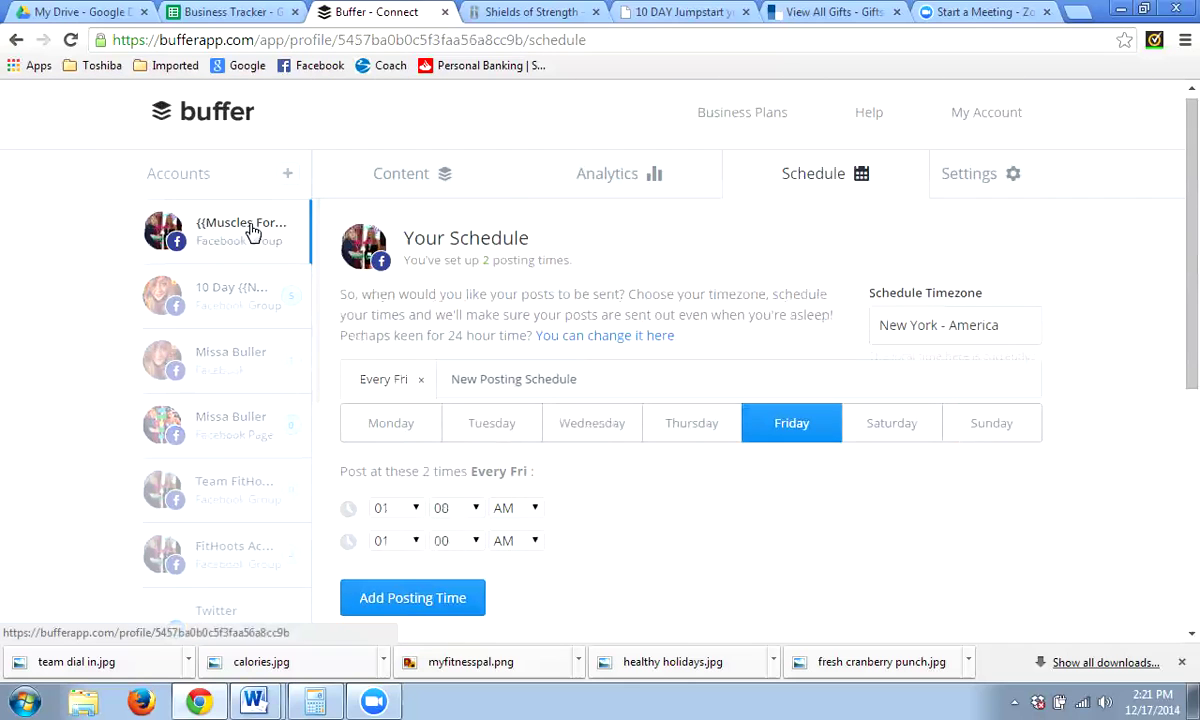
{"action": "left_click", "coordinate": [372, 182]}
{"action": "left_click", "coordinate": [543, 303]}
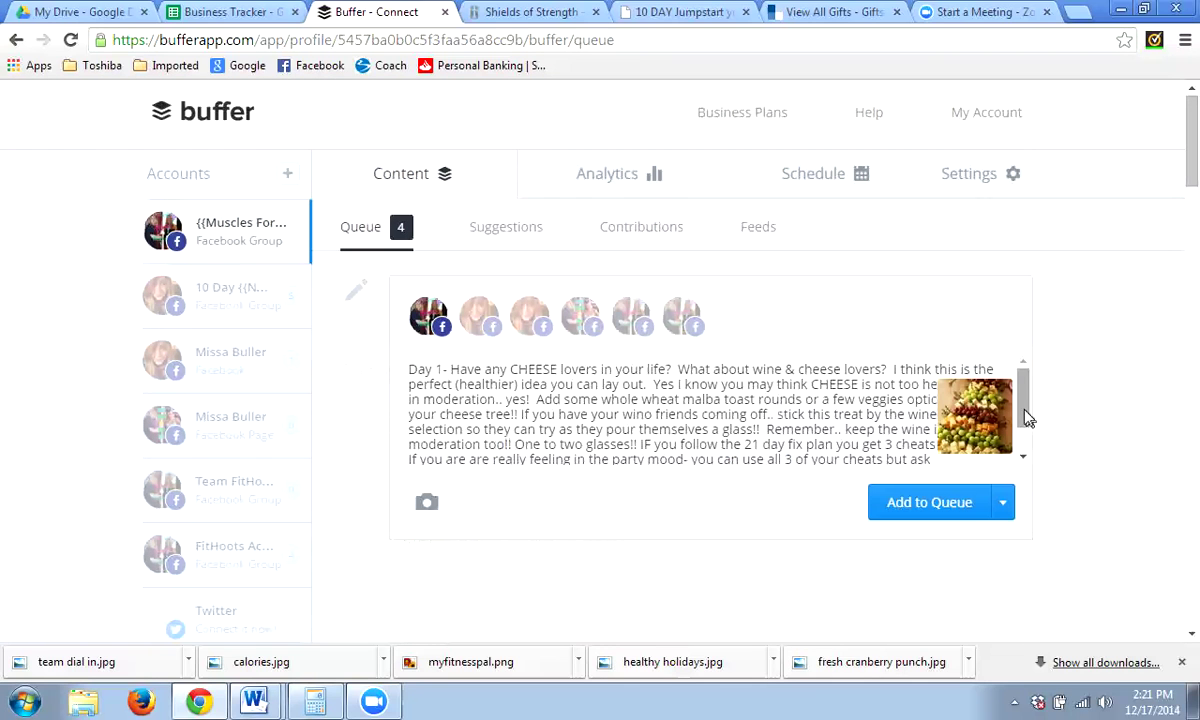
{"action": "left_click_drag", "start_coordinate": [1023, 415], "coordinate": [1037, 474]}
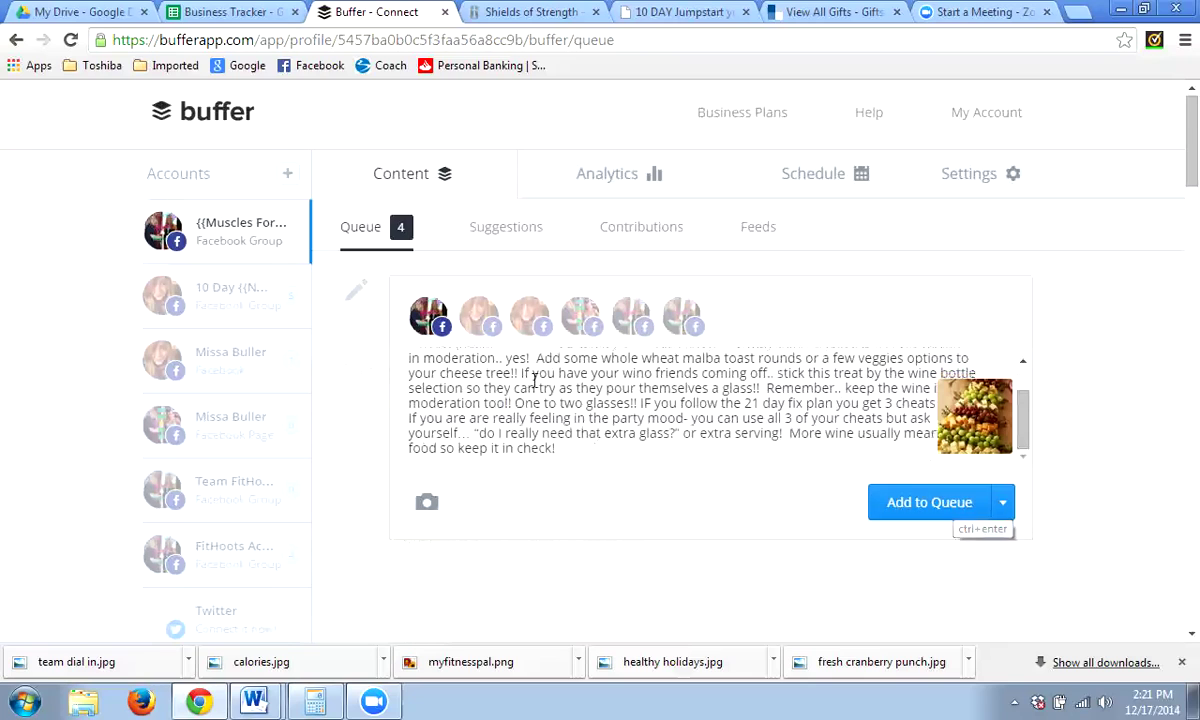
{"action": "left_click", "coordinate": [1008, 503]}
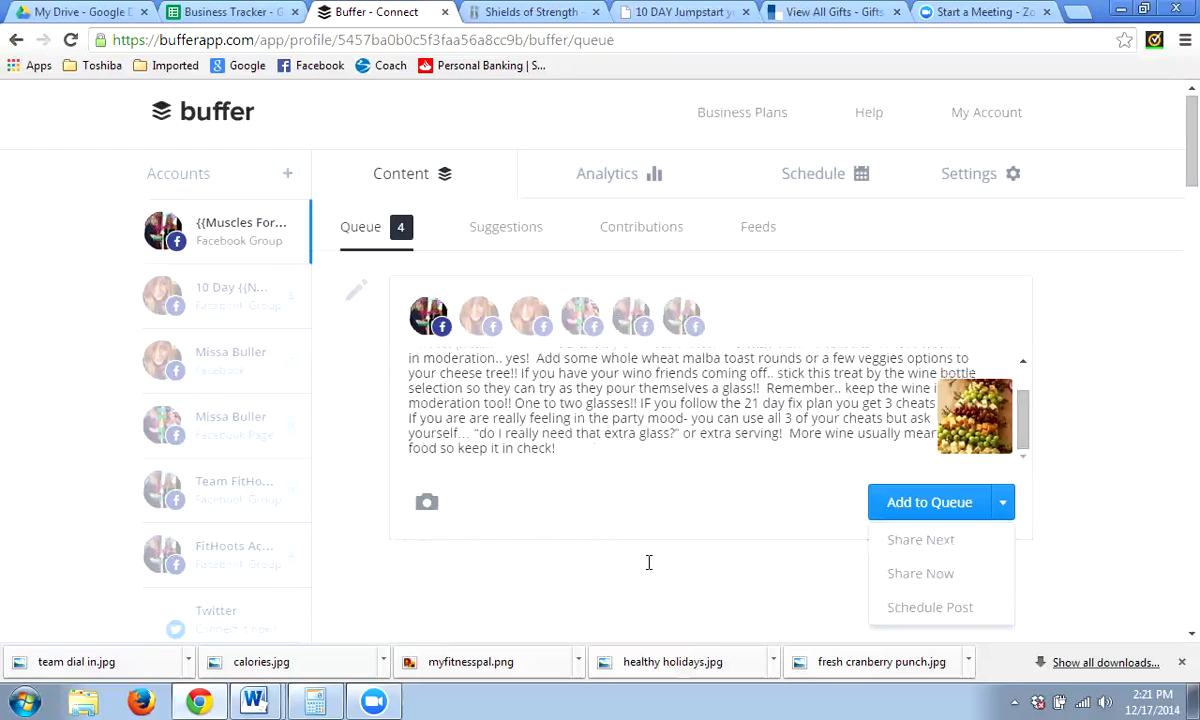
{"action": "left_click", "coordinate": [930, 607]}
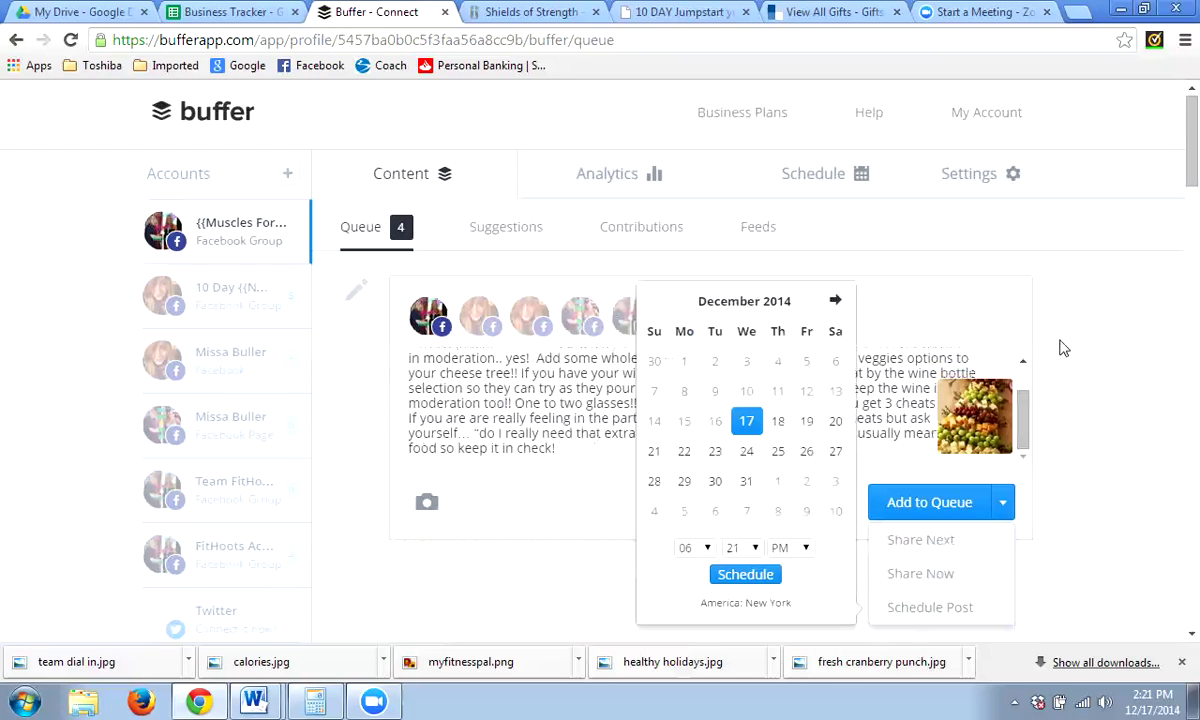
{"action": "left_click", "coordinate": [1015, 432]}
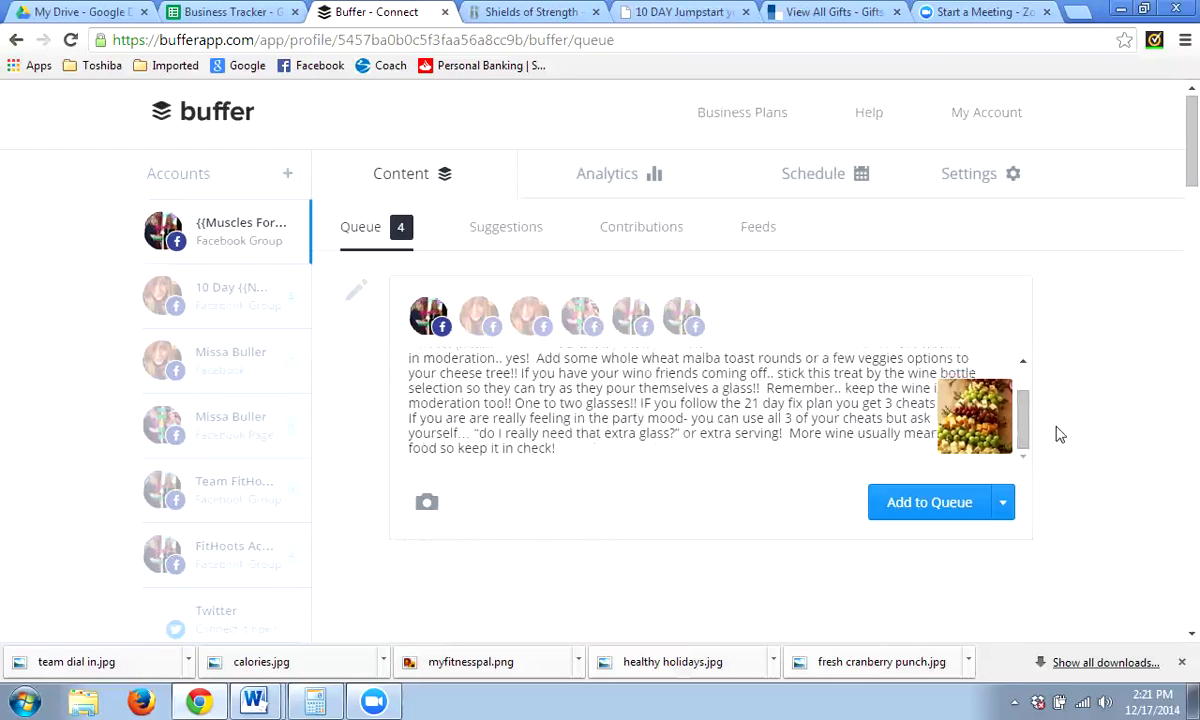
{"action": "left_click", "coordinate": [1058, 417]}
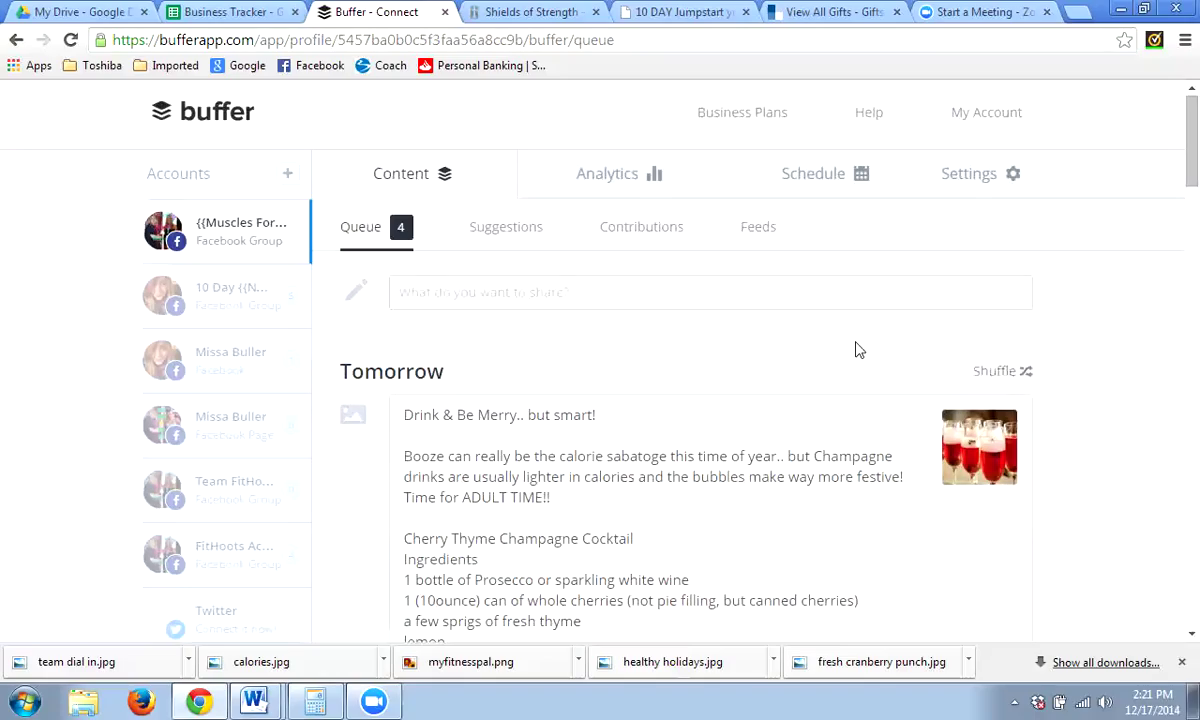
Look through the posts queued for the {{Muscles For... group and return to the start of the queue
{"action": "scroll", "coordinate": [860, 350], "scroll_direction": "down", "scroll_amount": 20}
{"action": "scroll", "coordinate": [860, 357], "scroll_direction": "down", "scroll_amount": 5}
{"action": "left_click_drag", "start_coordinate": [1172, 575], "coordinate": [1170, 107]}
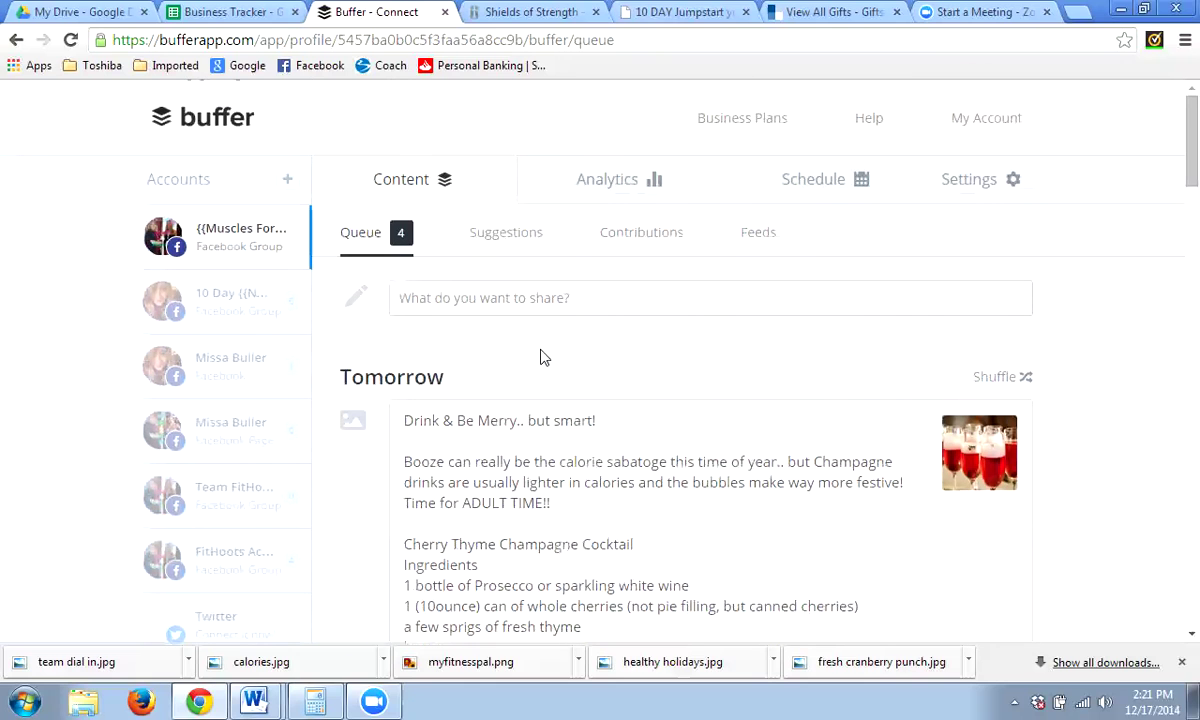